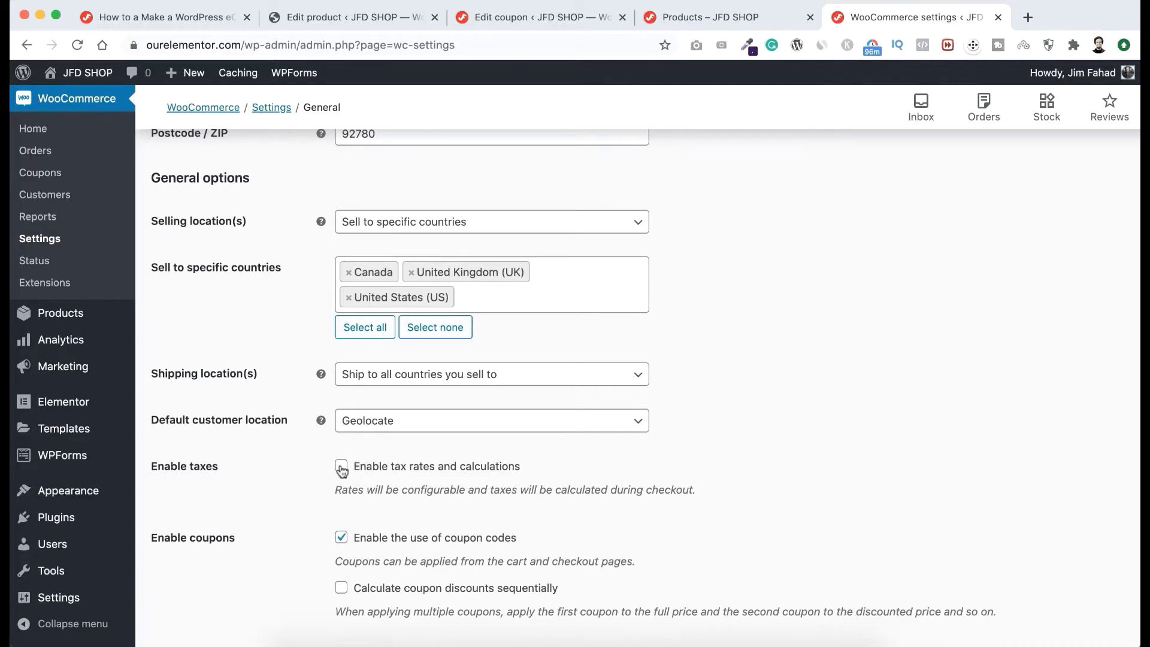
Step: Enable tax rates and calculations in the store's general options, save the change, and open the tax options
click(342, 468)
scroll(253, 619, down, 7)
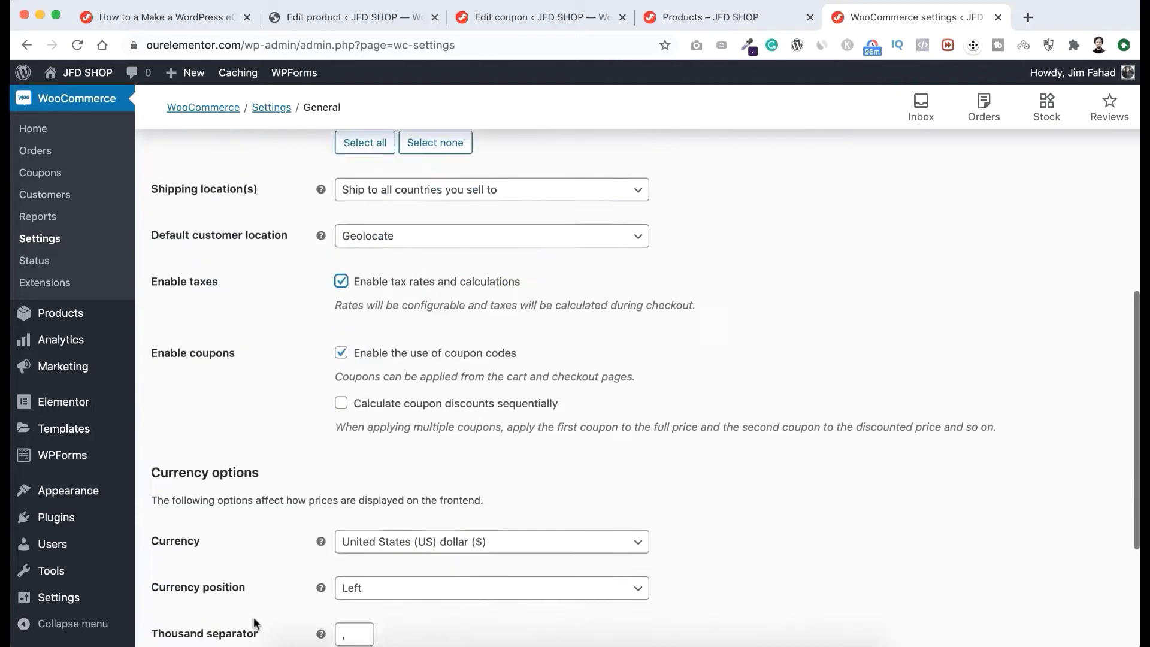
click(215, 572)
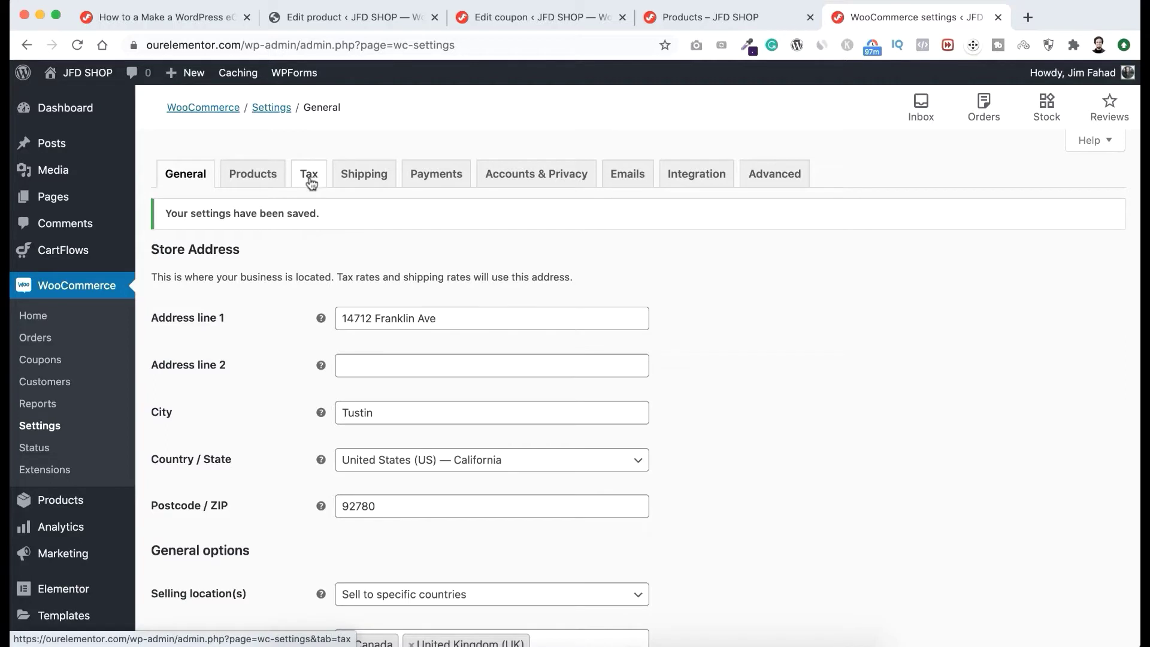
click(309, 178)
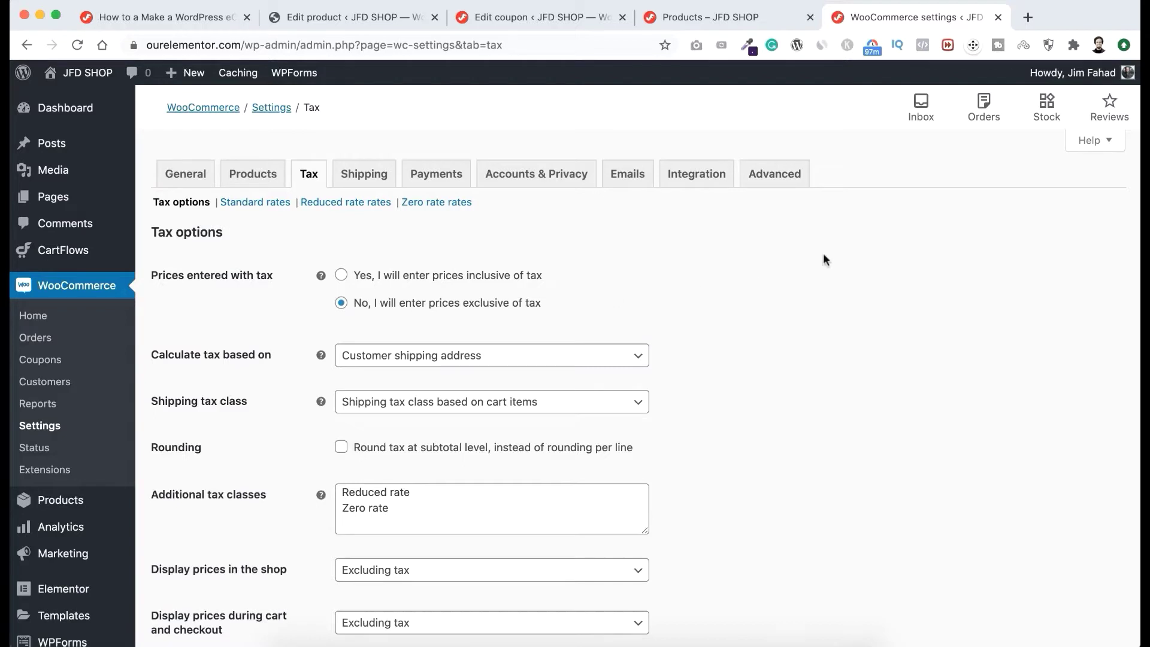
Step: Try entering prices inclusive of tax, compare with the product prices on the shop page, and return to the tax-exclusive option
click(757, 20)
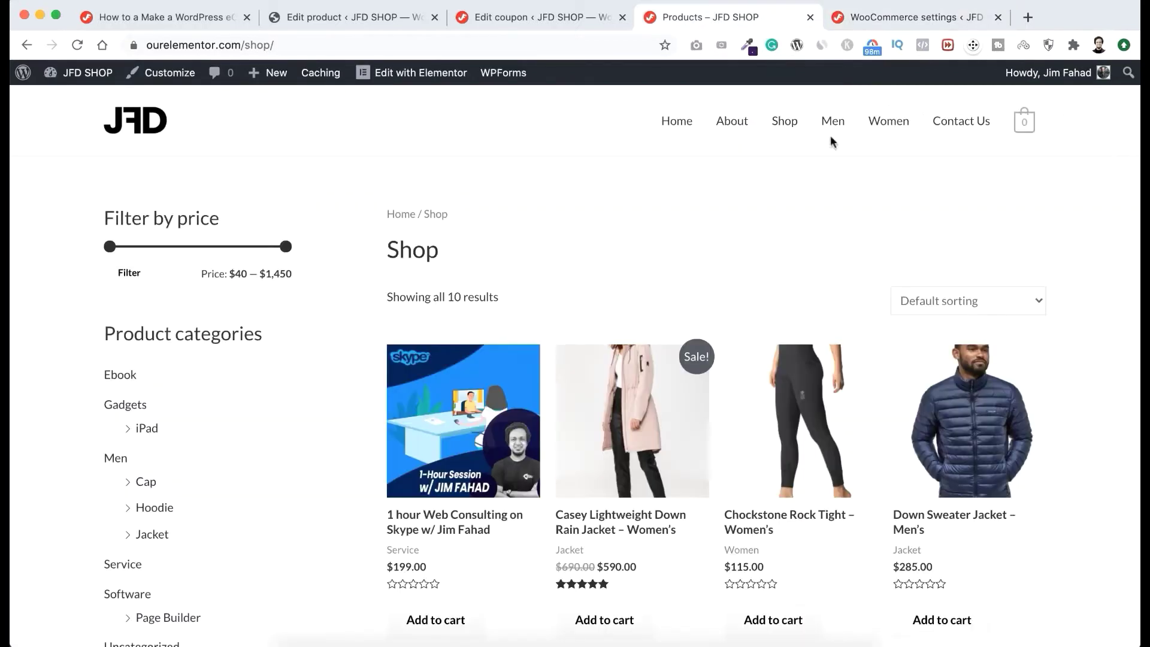
scroll(854, 480, down, 3)
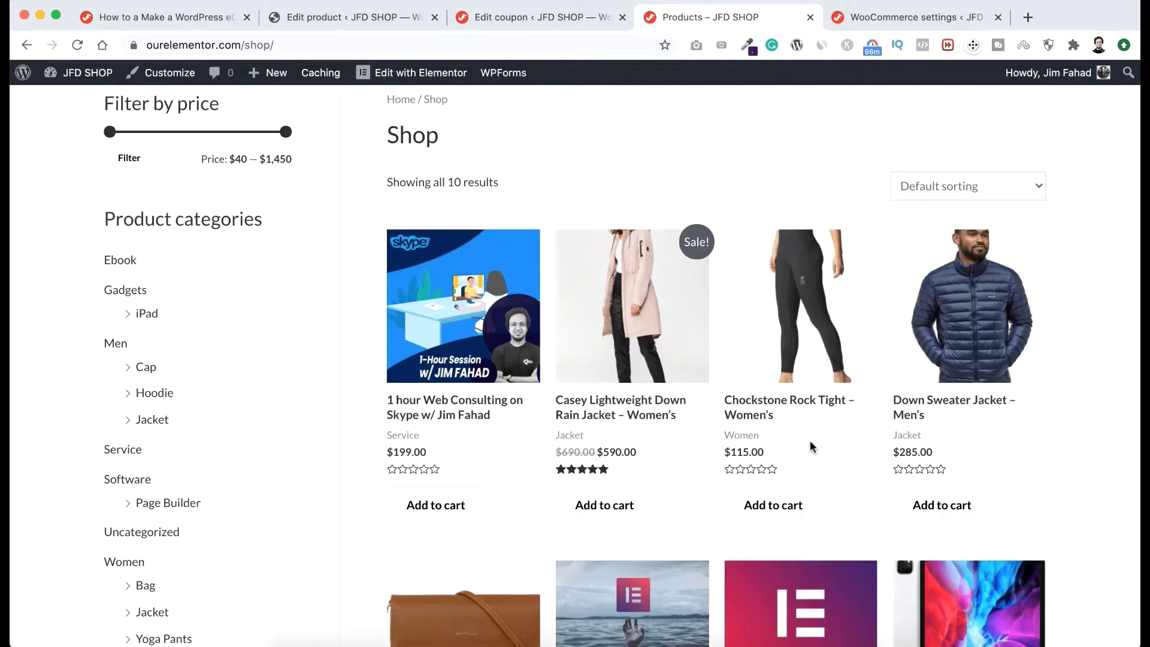
click(883, 18)
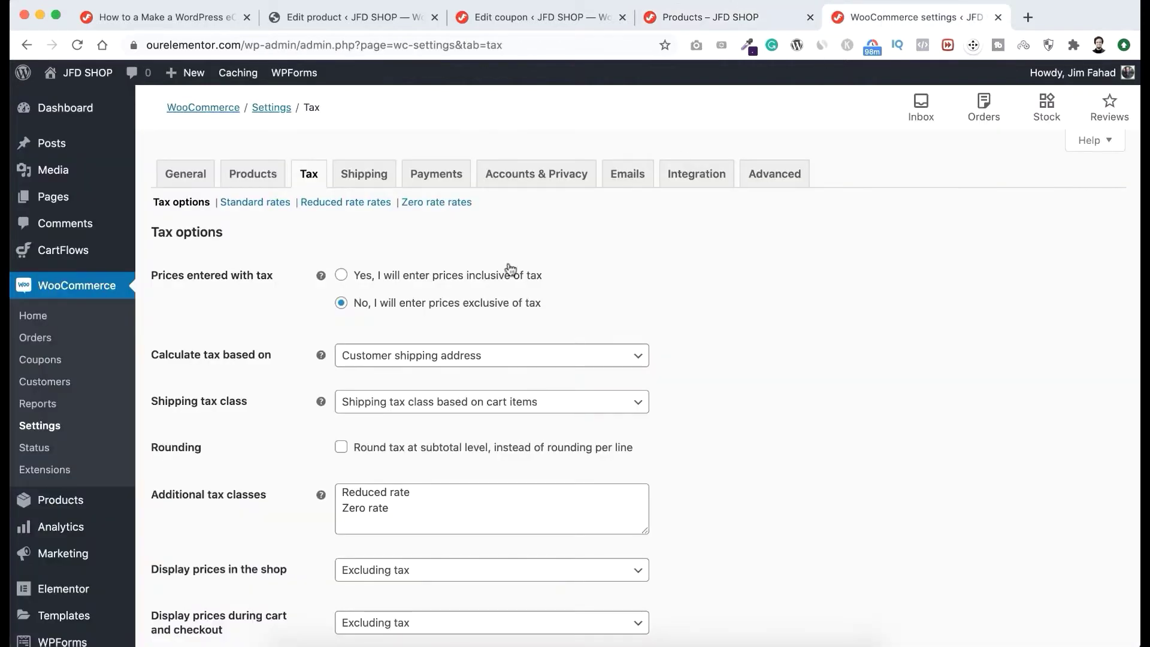
click(341, 275)
click(759, 16)
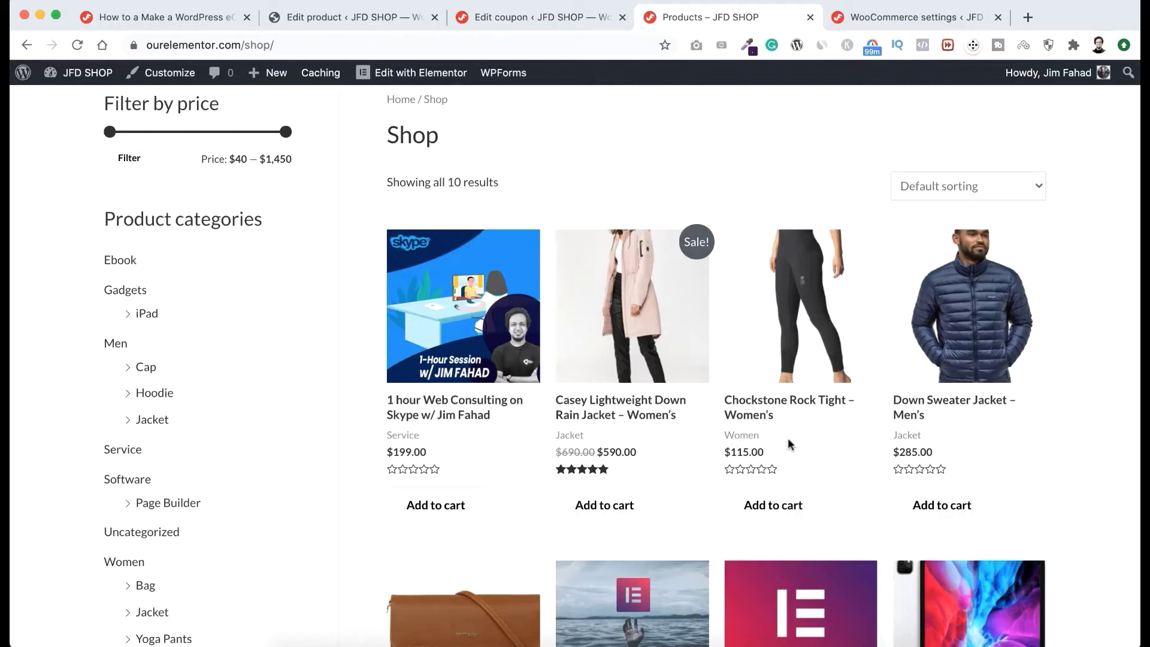
click(884, 18)
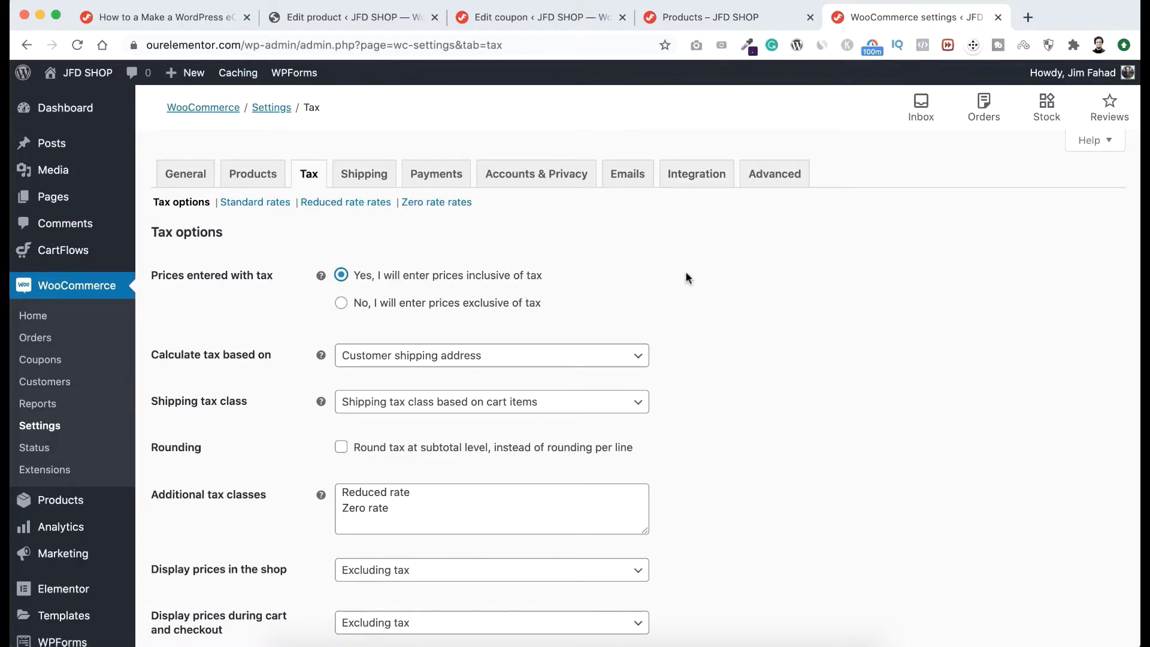
click(714, 19)
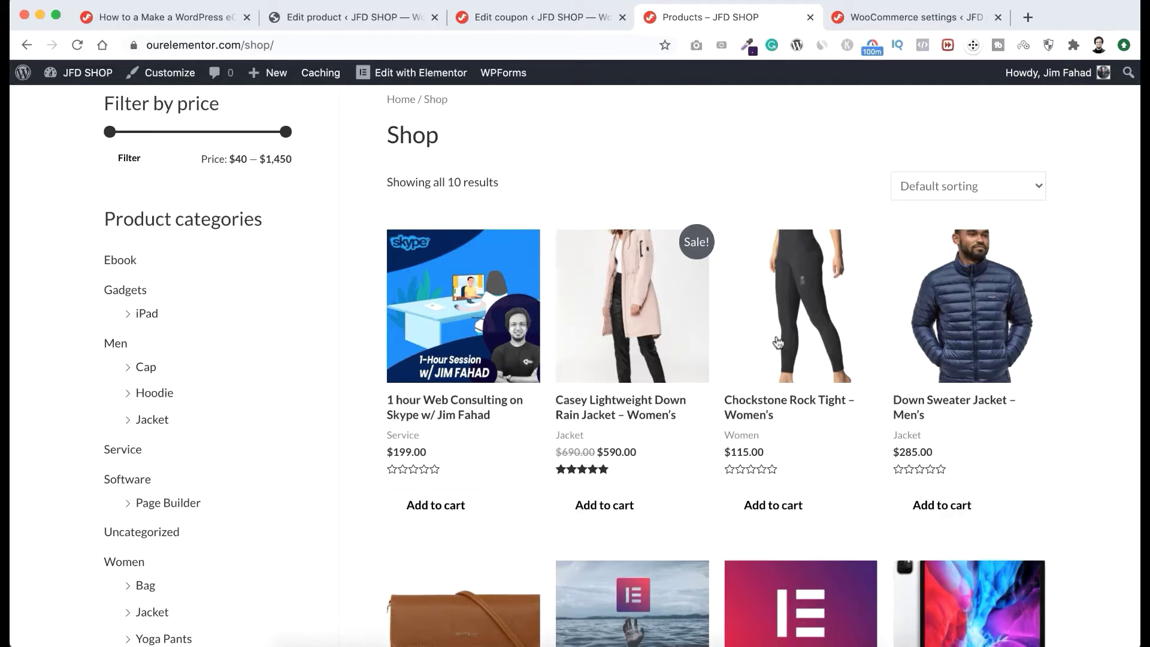
click(881, 18)
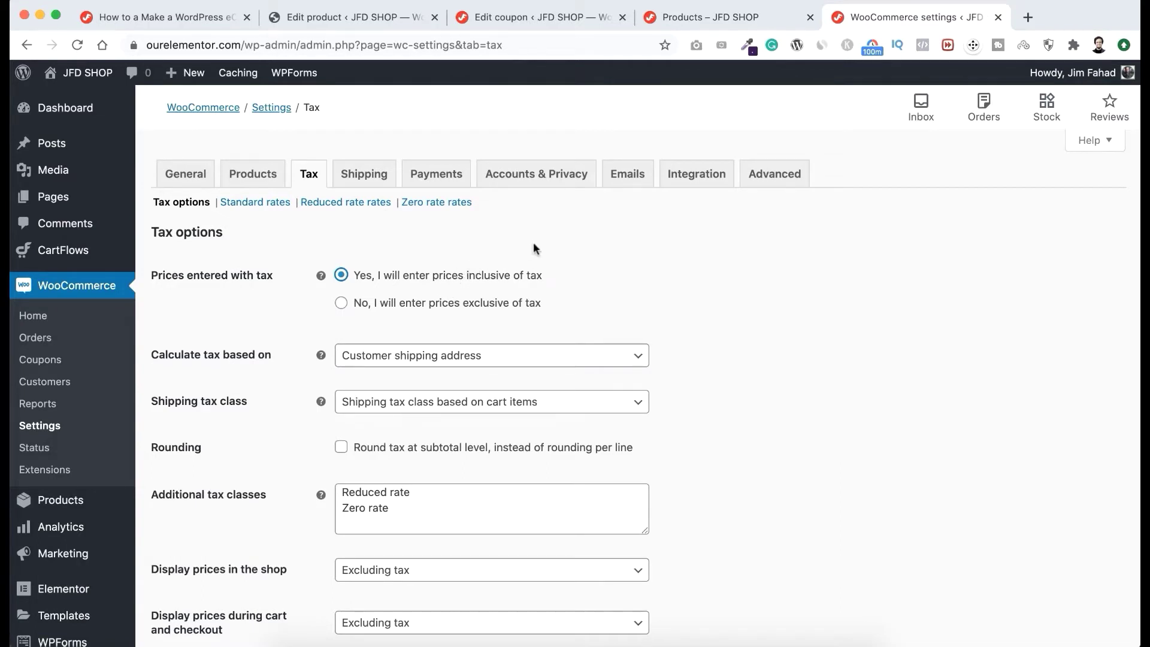
click(430, 306)
click(720, 24)
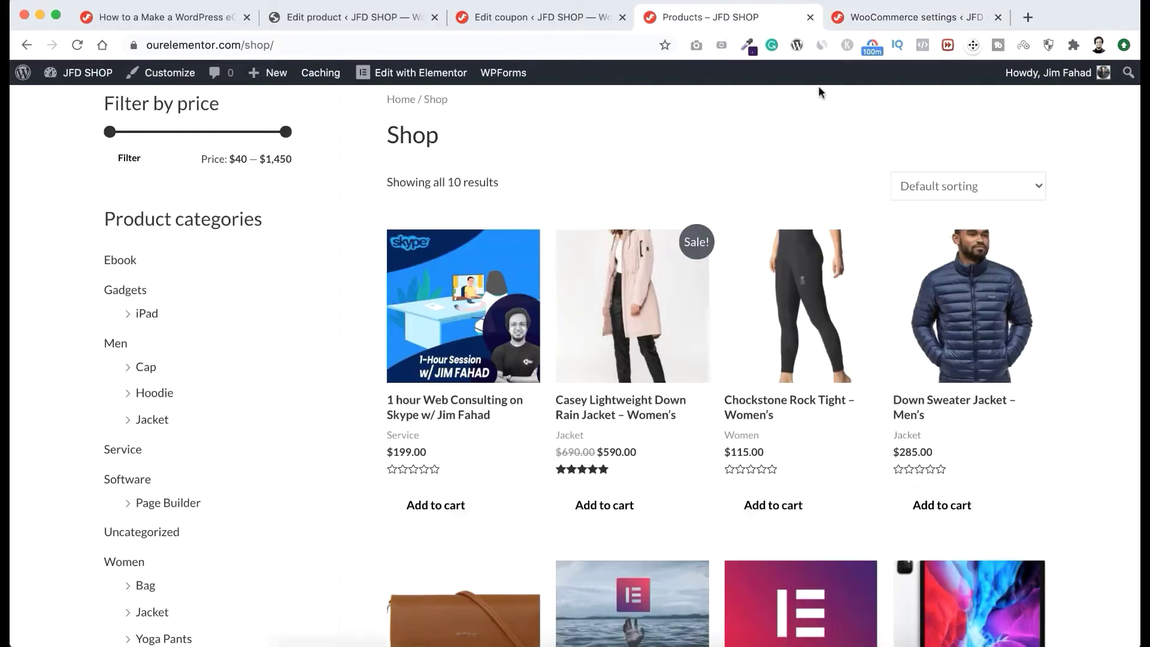
click(922, 17)
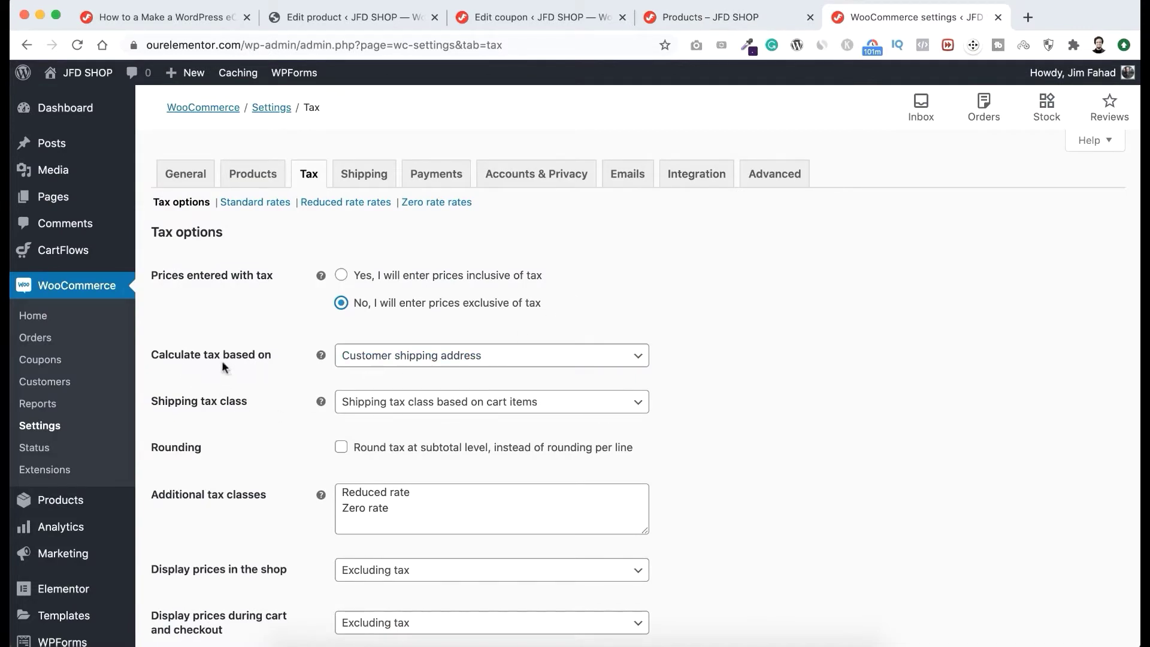
Step: Review the available address options for calculating tax without changing the selection
click(310, 379)
click(441, 360)
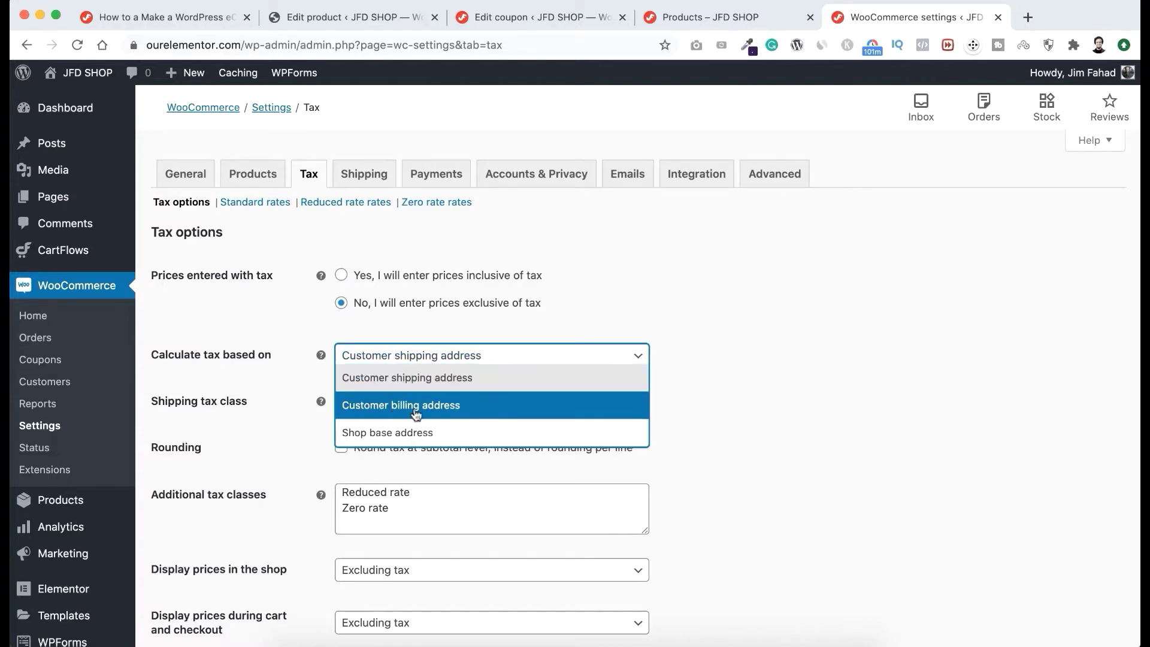
click(431, 326)
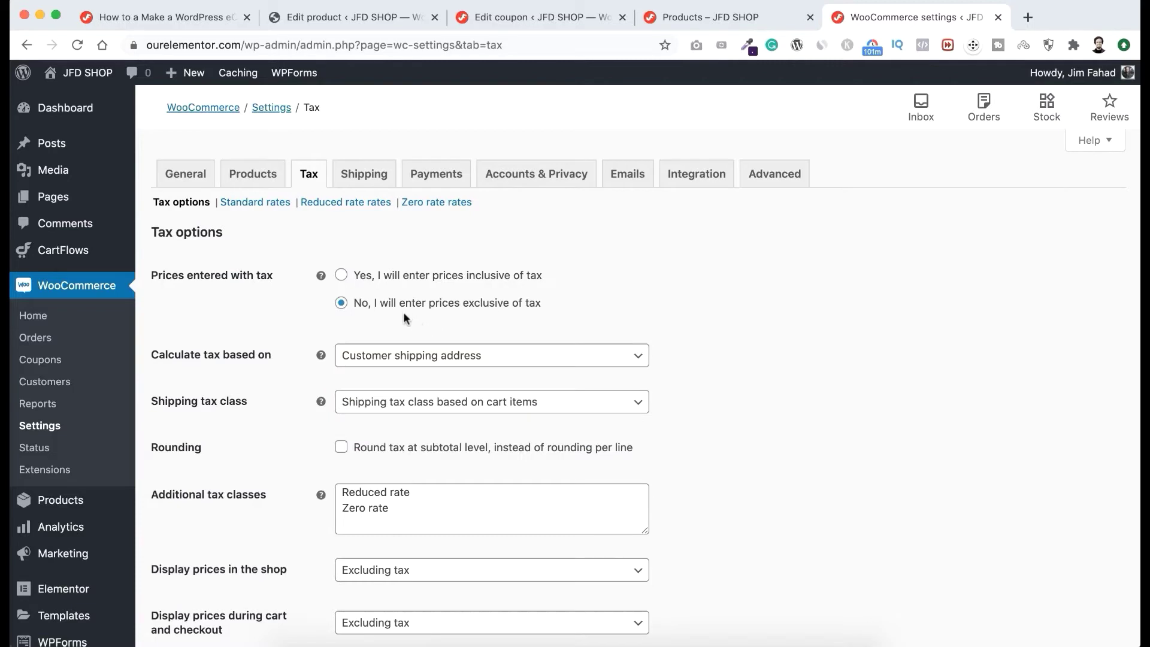
Step: Try entering prices inclusive of tax with tax calculated from the shop base address
click(365, 275)
click(368, 358)
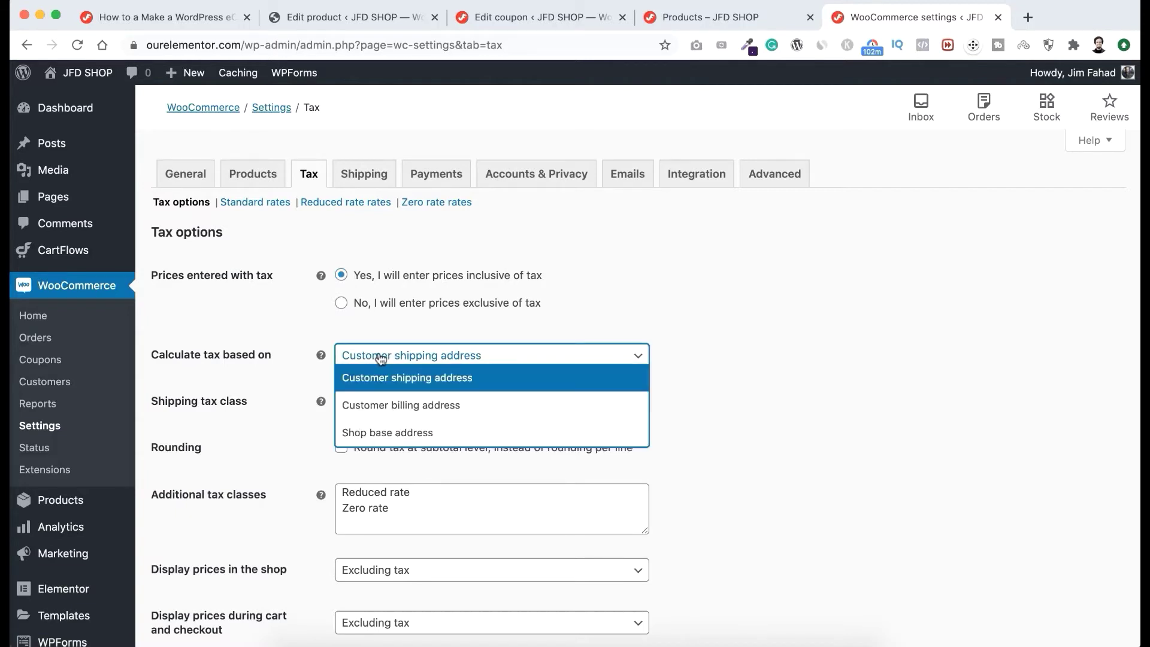
click(423, 432)
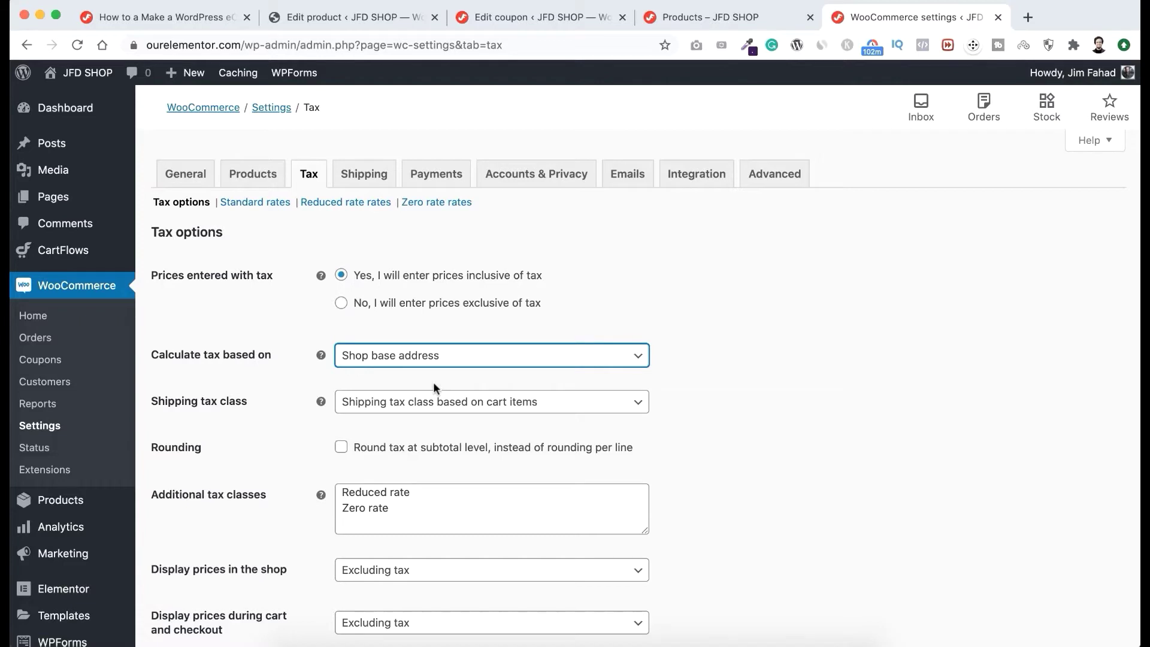
Step: Set prices to be entered exclusive of tax and calculate tax based on the customer shipping address
click(374, 305)
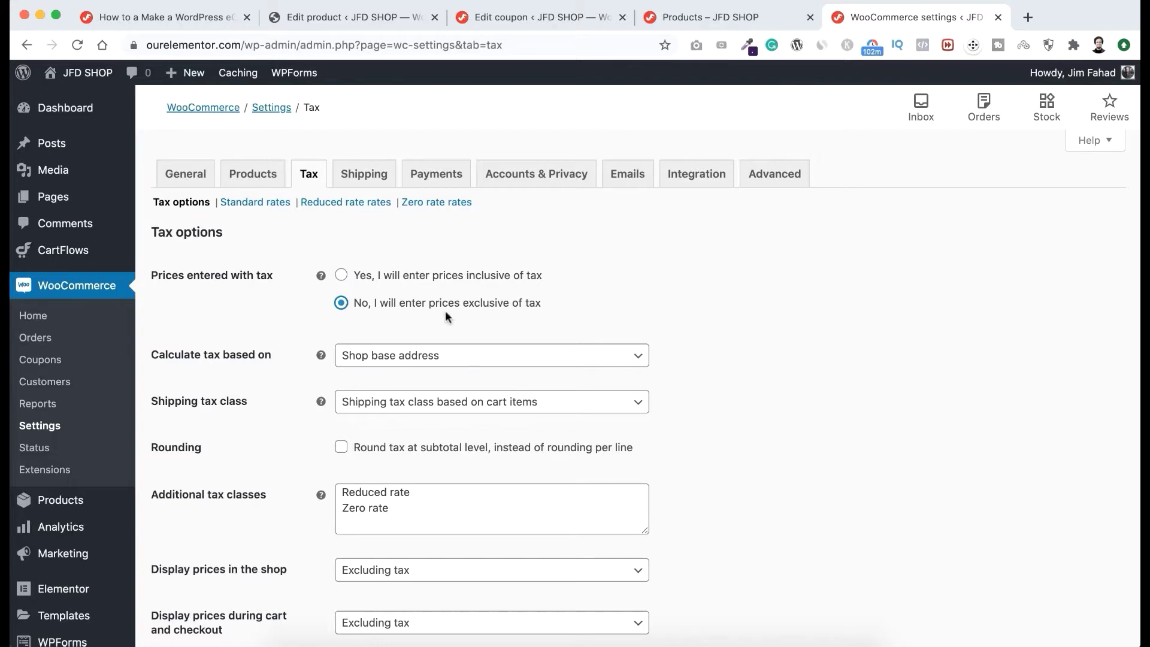
click(419, 358)
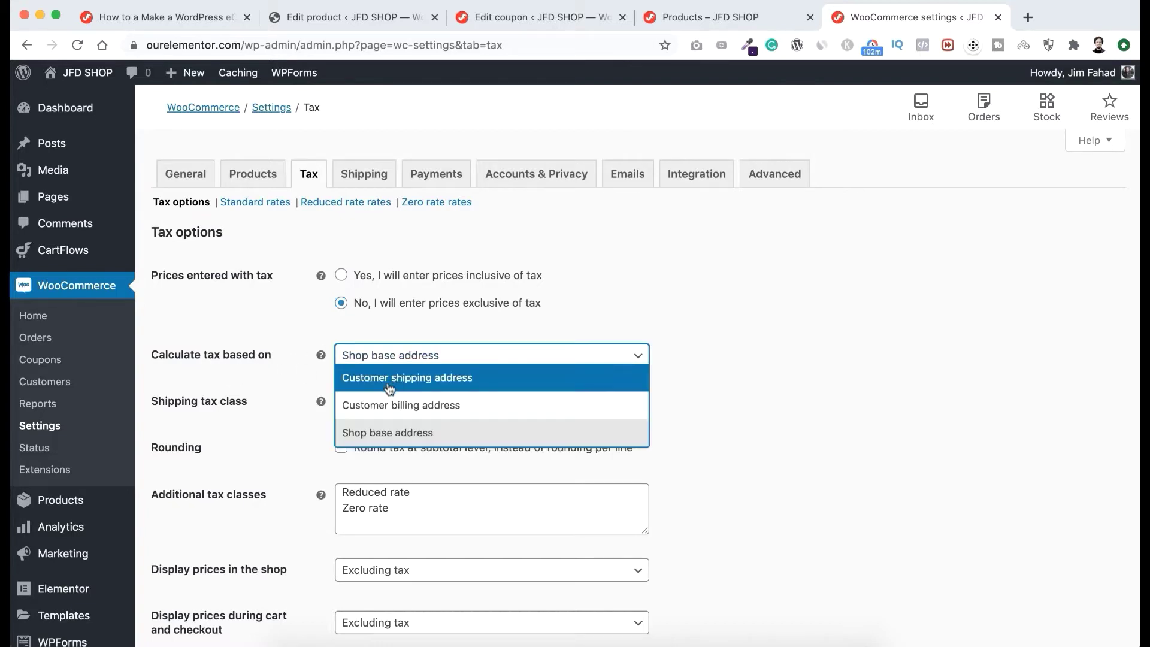
click(439, 378)
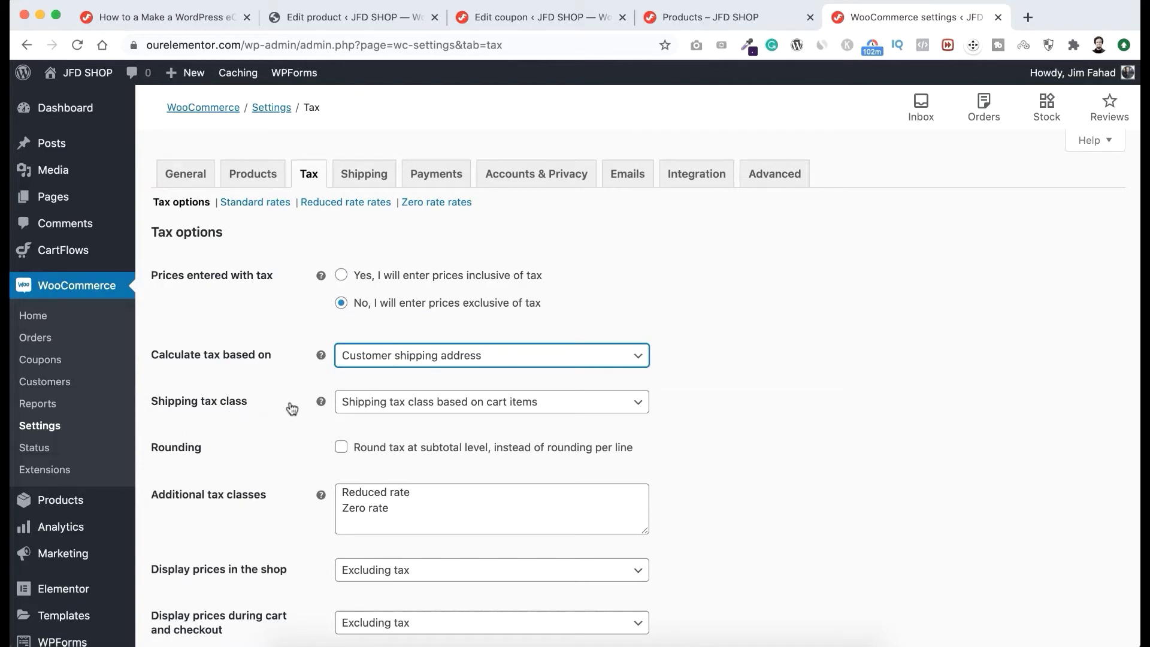
Step: Choose the shipping tax class based on cart items and enable rounding tax at subtotal level
click(400, 409)
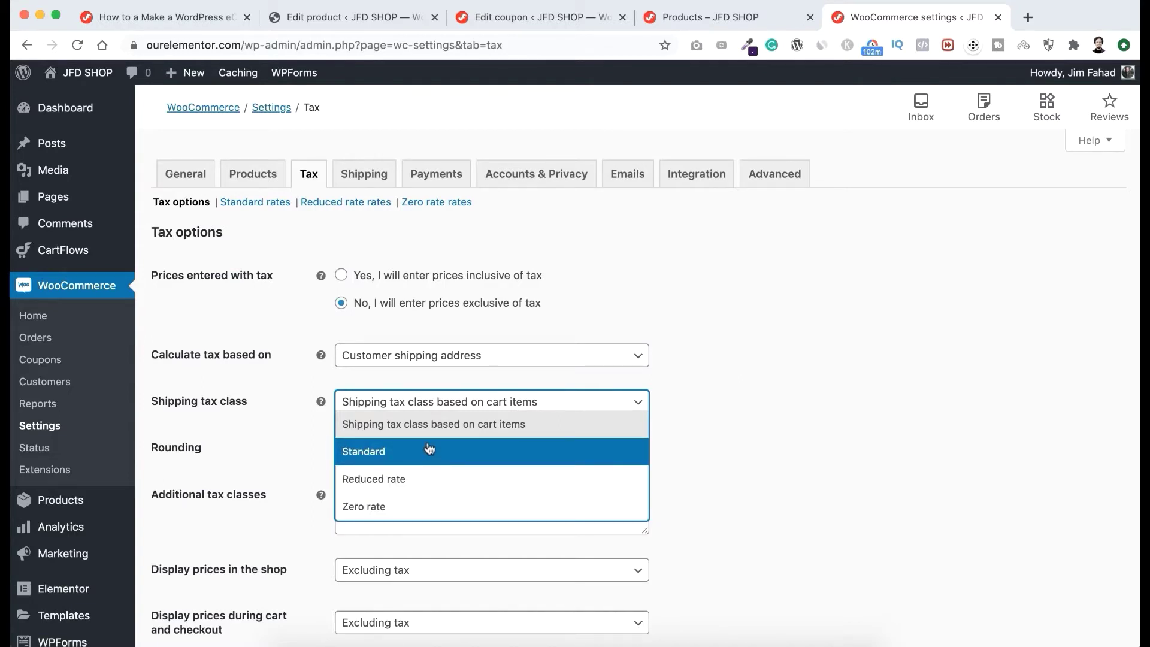
click(477, 424)
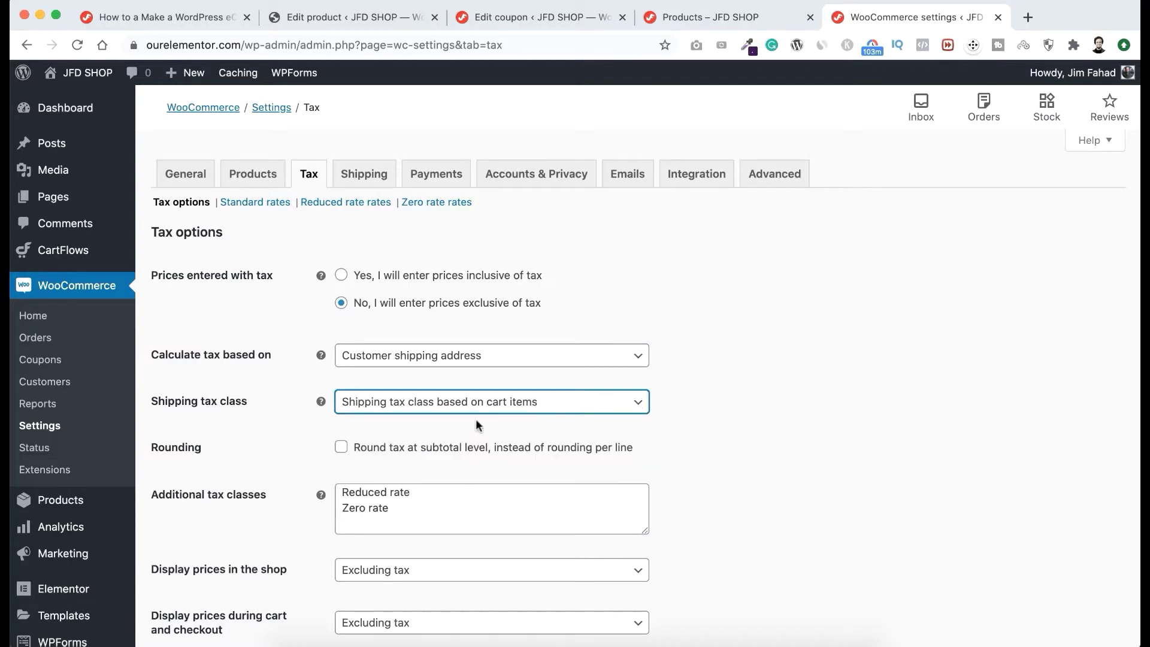
scroll(401, 461, down, 2)
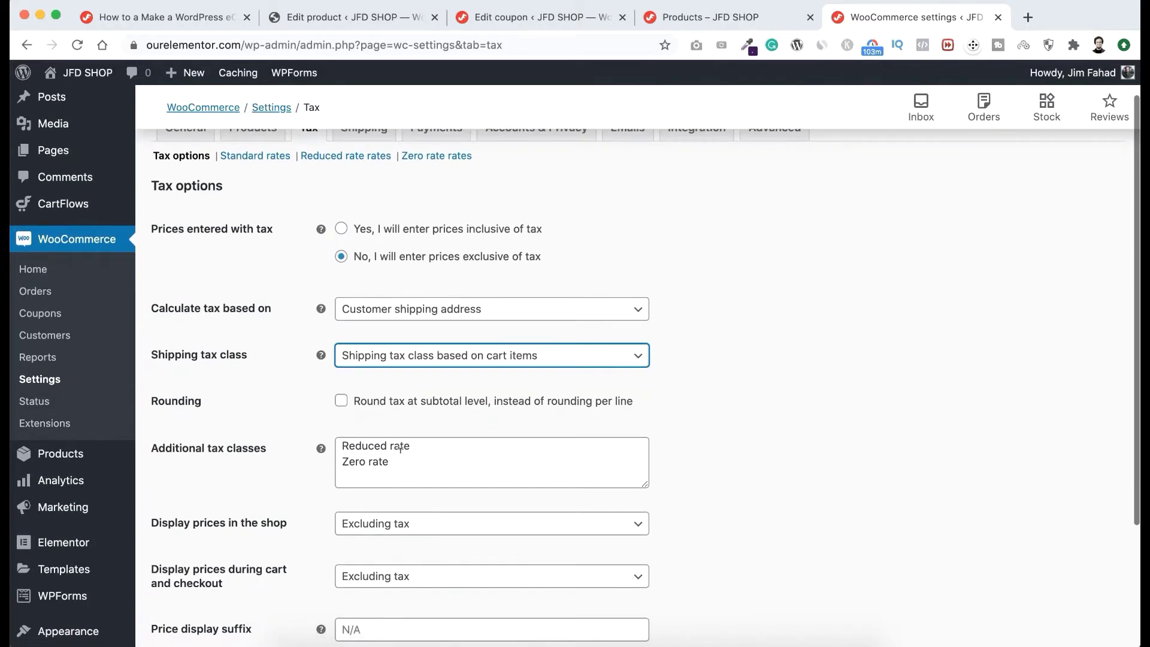
click(340, 402)
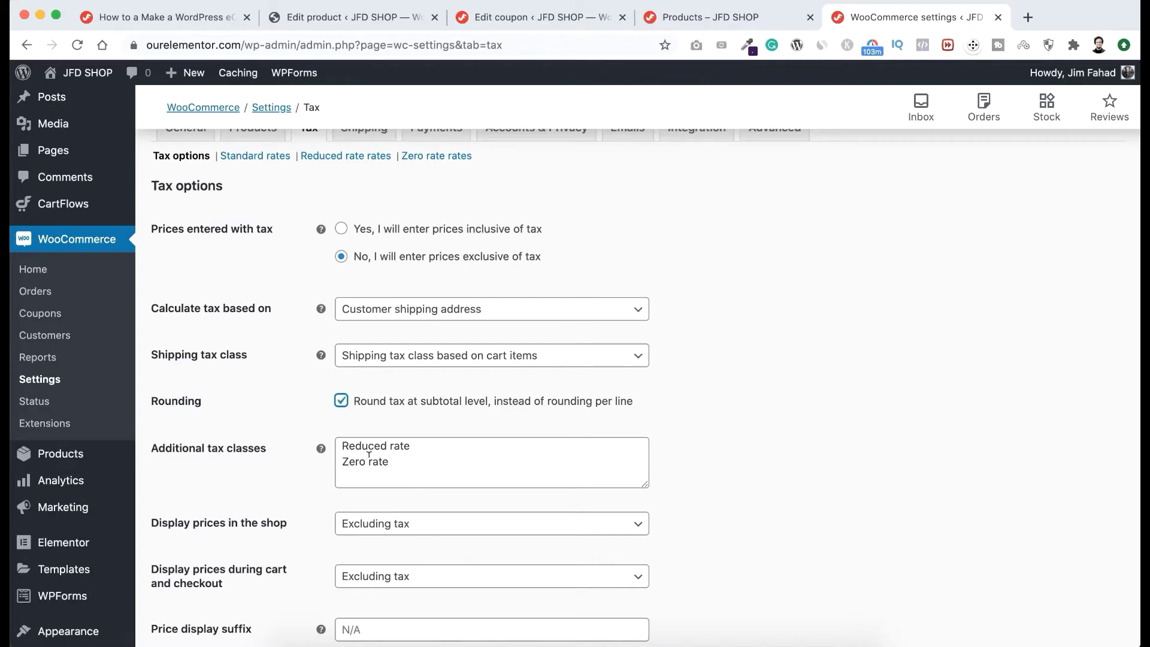
Step: Add "Clothing tax" as an additional tax class on its own line between Reduced rate and Zero rate
click(420, 443)
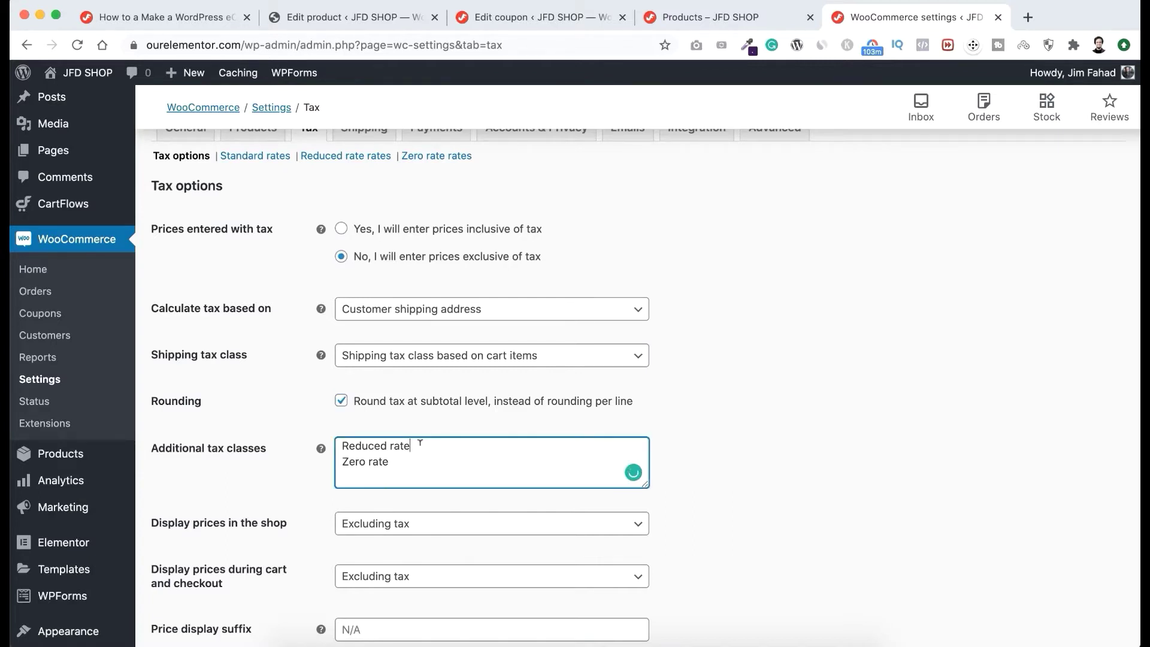
key(Return)
text(C)
text(lothing tax)
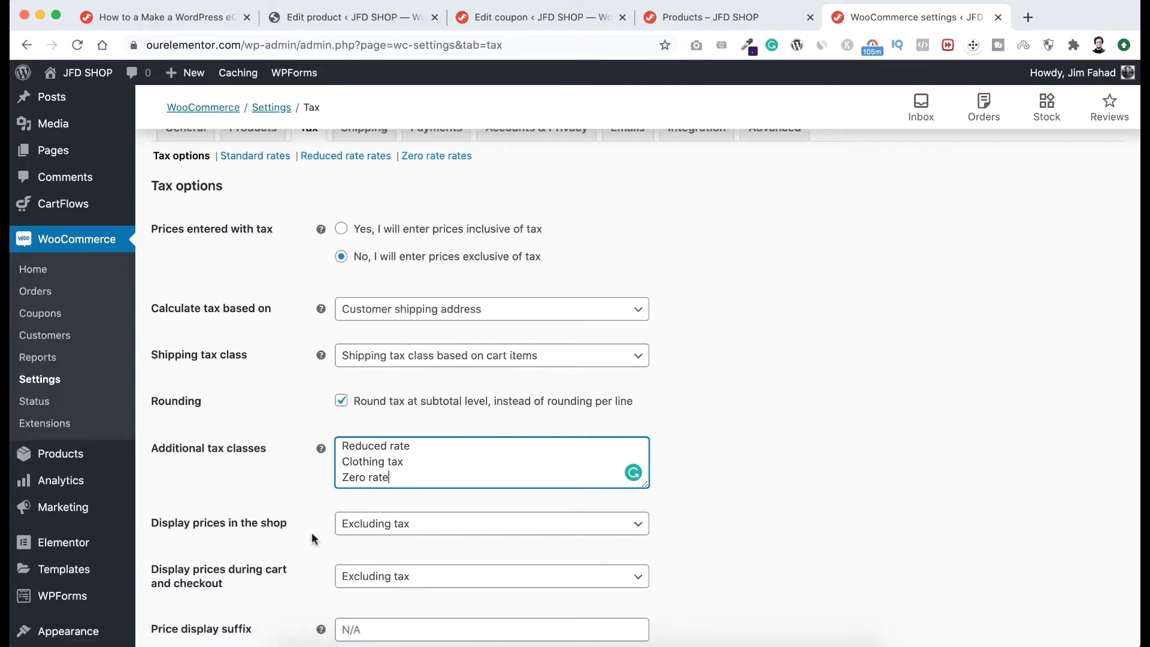
Step: Check the display options for shop prices and keep them excluding tax
scroll(312, 533, down, 4)
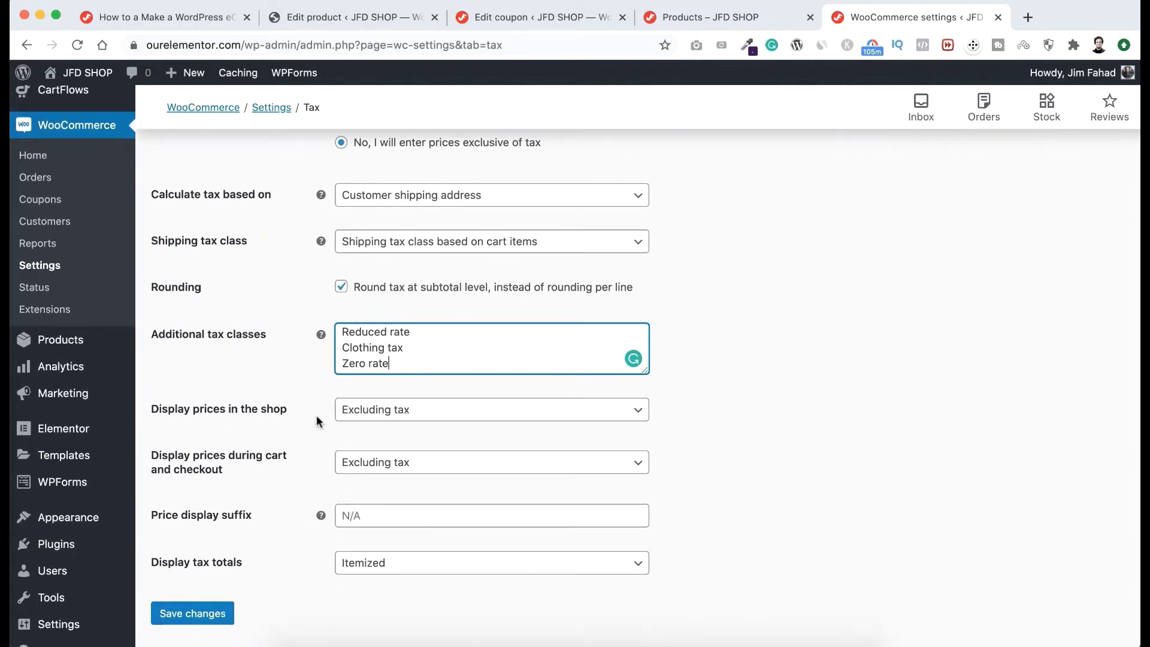
click(434, 414)
click(400, 463)
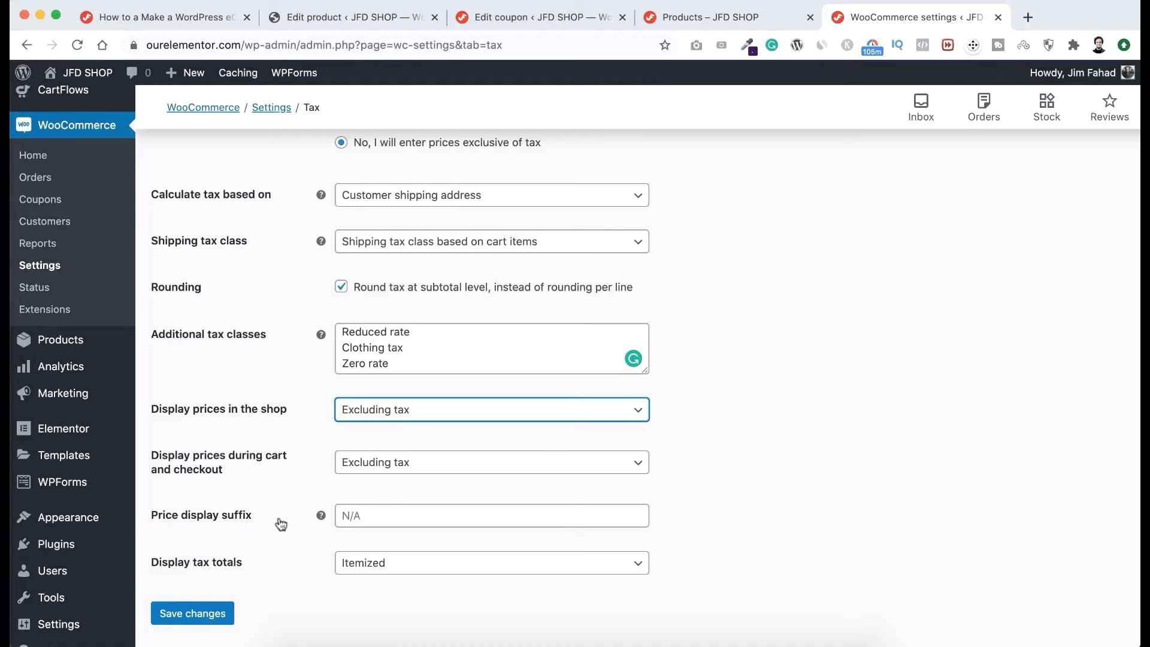
Step: Try "inc. VAT" as the price display suffix, then clear it
click(374, 511)
text(inc.)
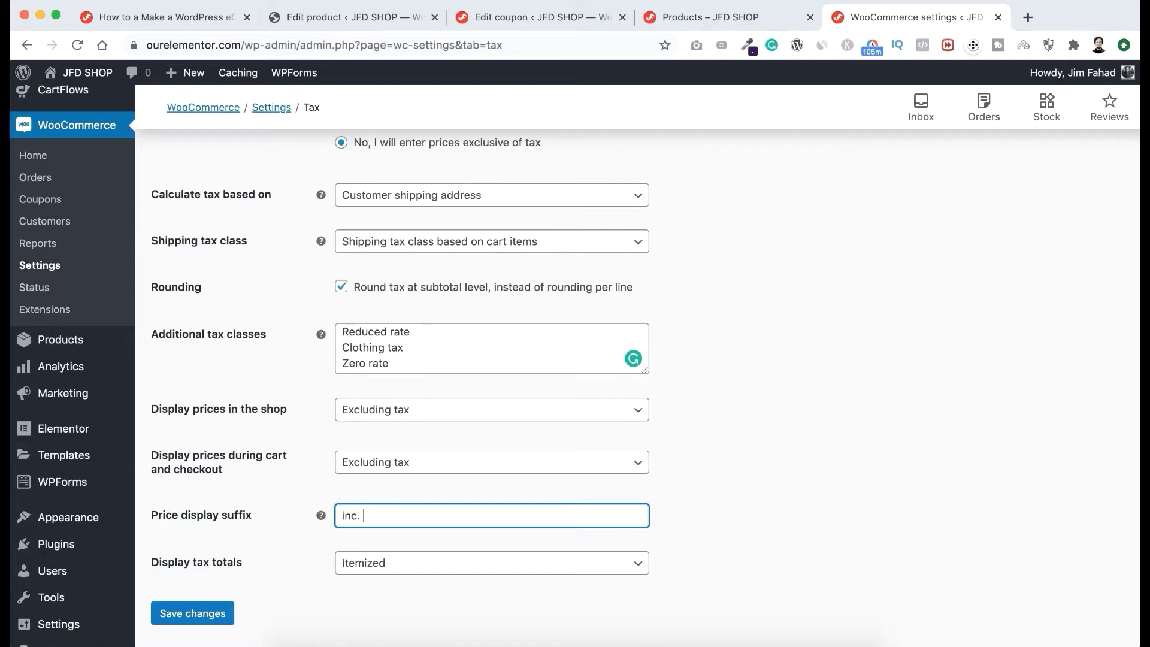
text( VAT)
drag(388, 514, 307, 506)
key(BackSpace)
Step: Set the price display suffix to "ex. VAT" and save the tax options
text(e)
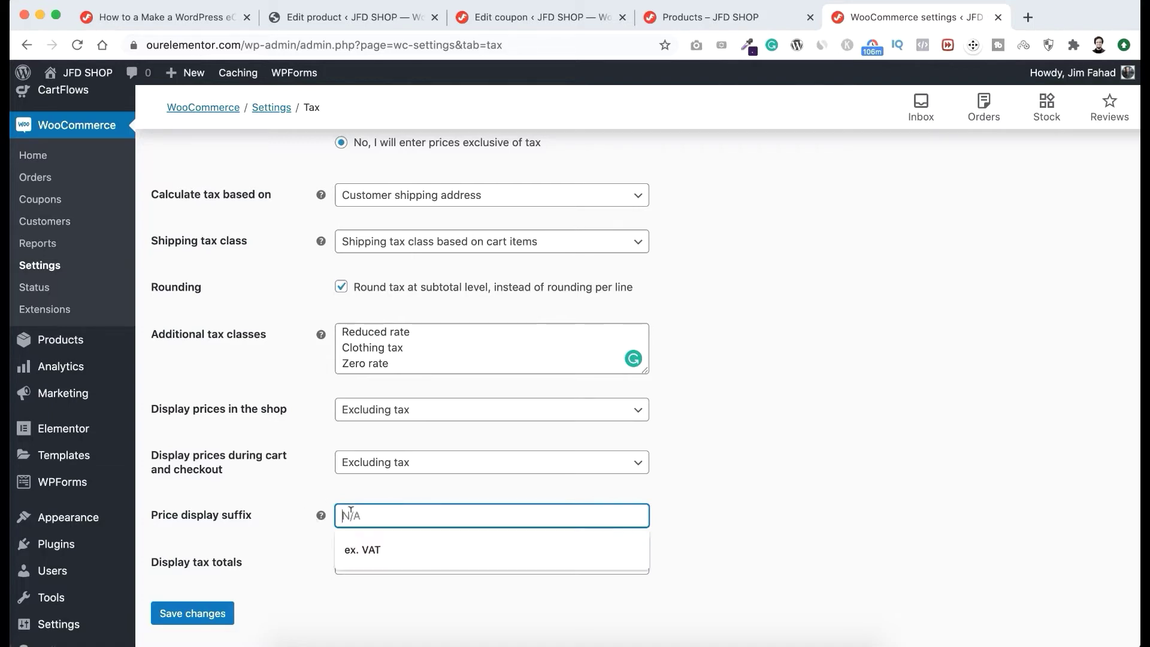
click(362, 548)
click(343, 541)
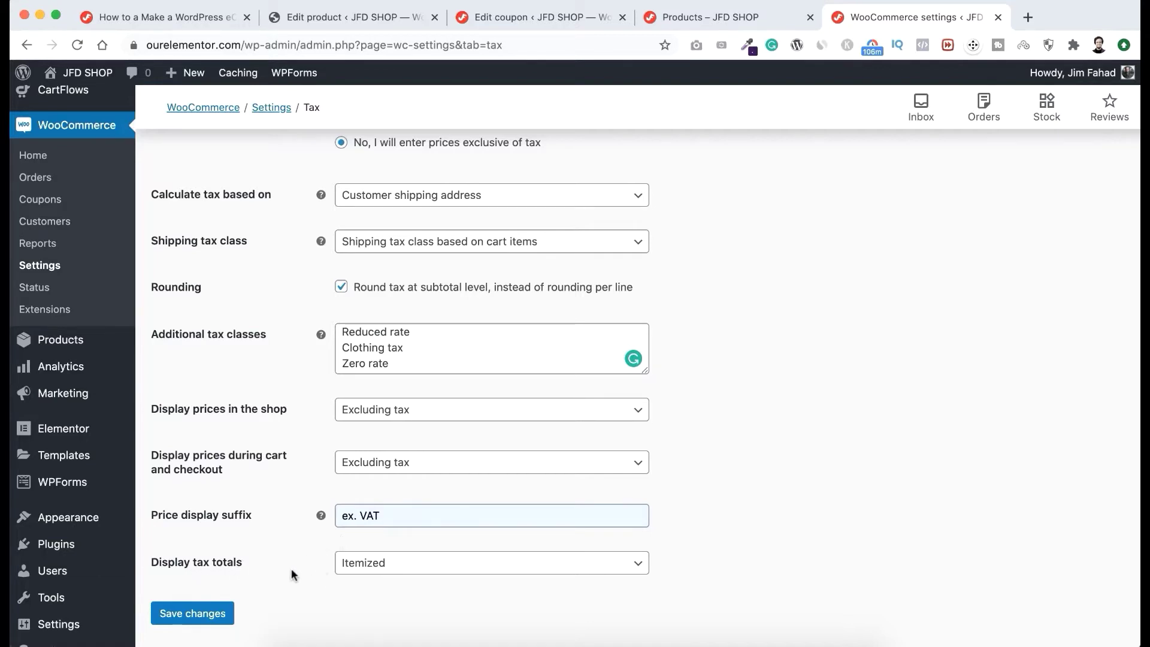
click(201, 613)
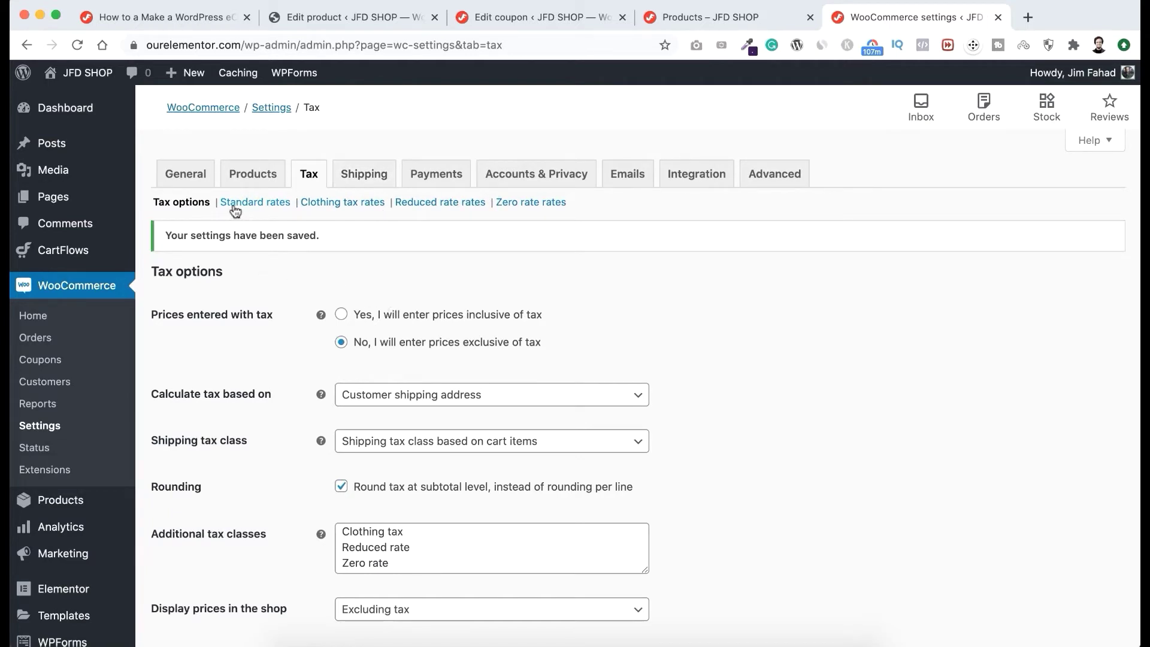
Step: Insert a row in the standard tax rates with country code US and state code CA
click(264, 204)
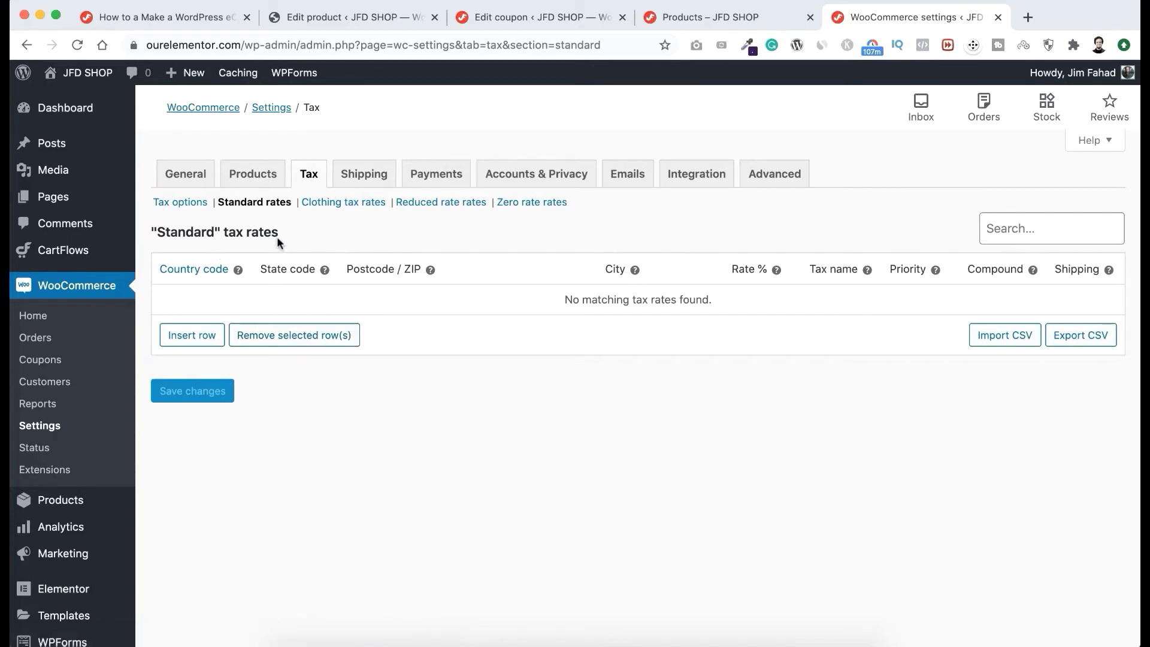
click(191, 337)
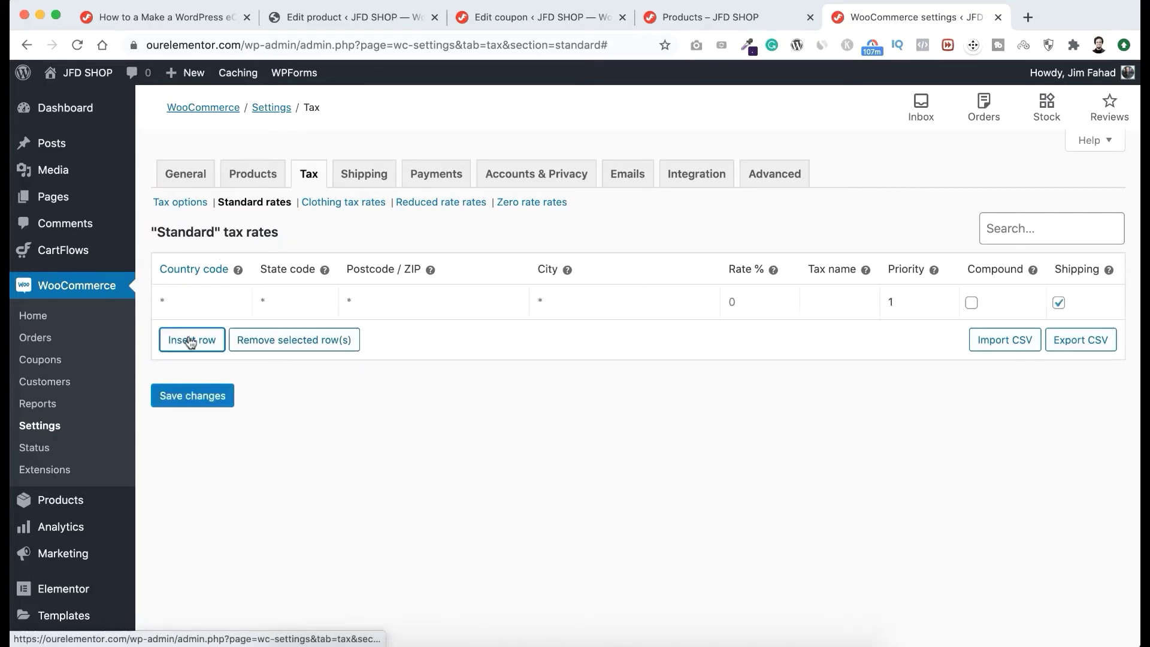
click(199, 290)
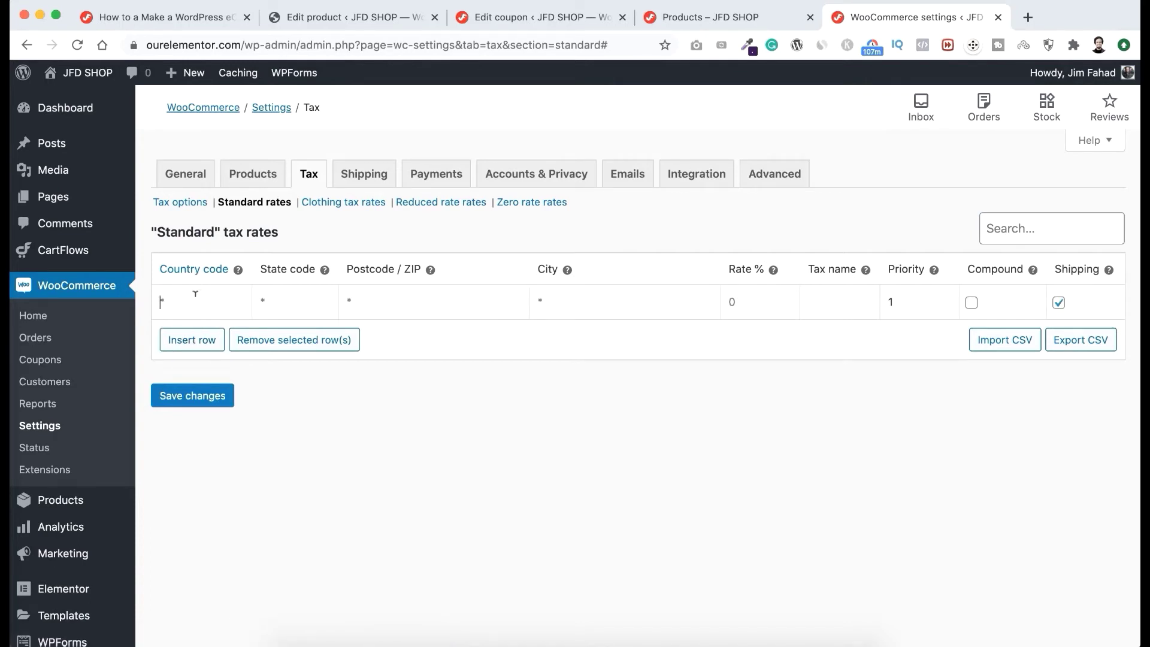
text(UNI)
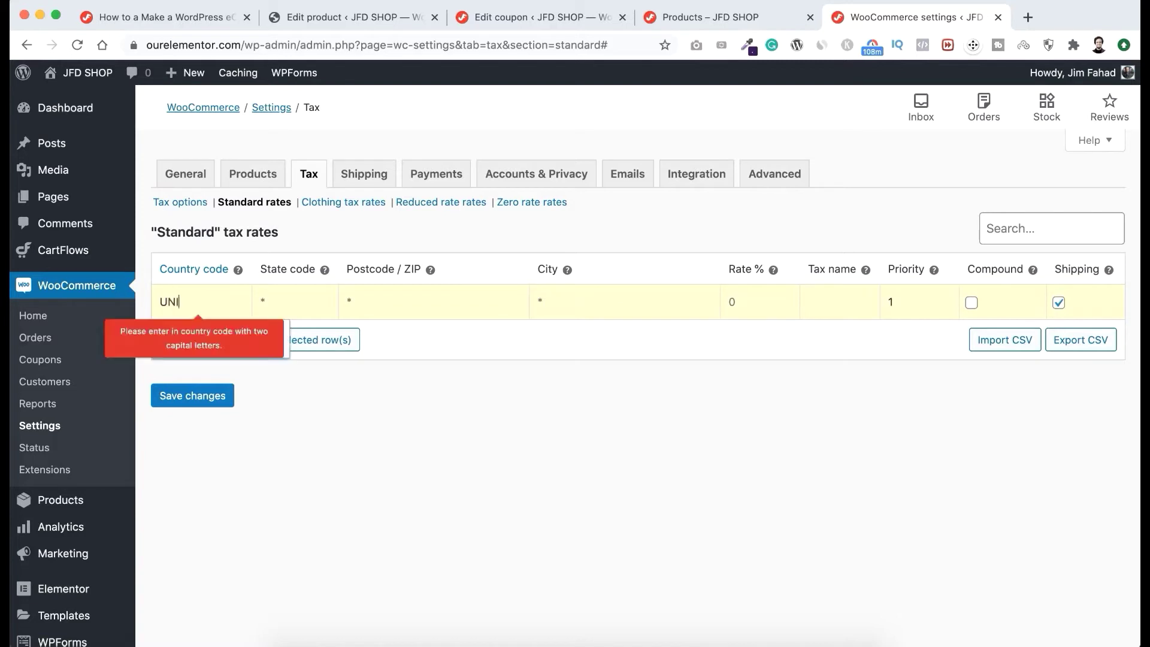
key(BackSpace)
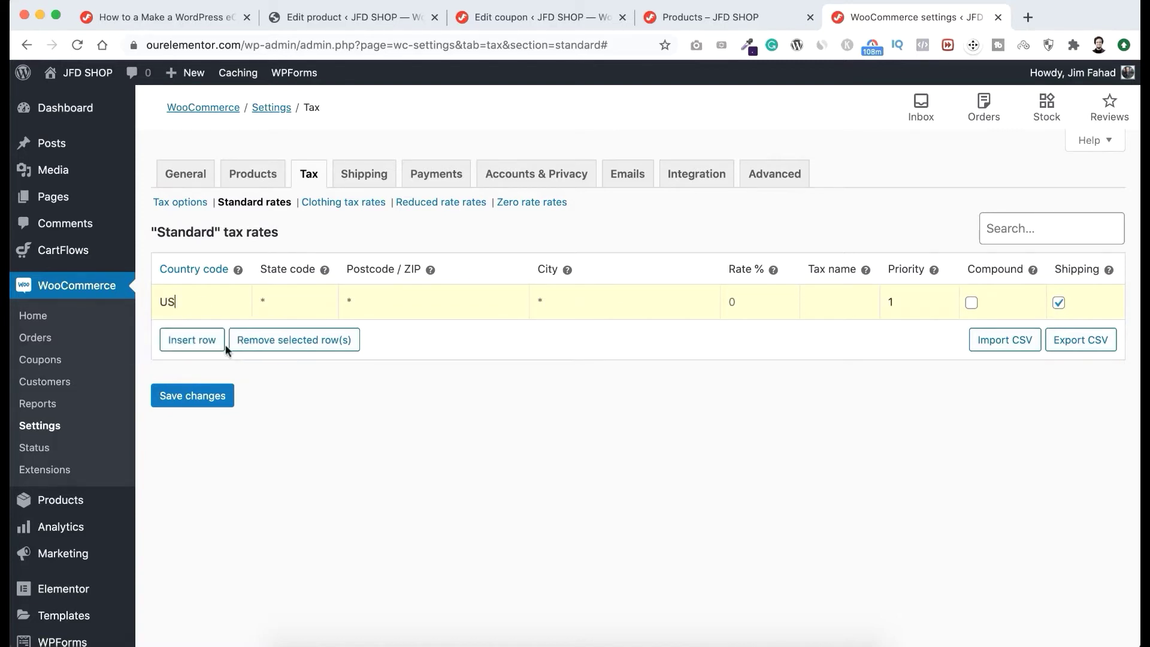
click(180, 352)
click(279, 295)
text(CA)
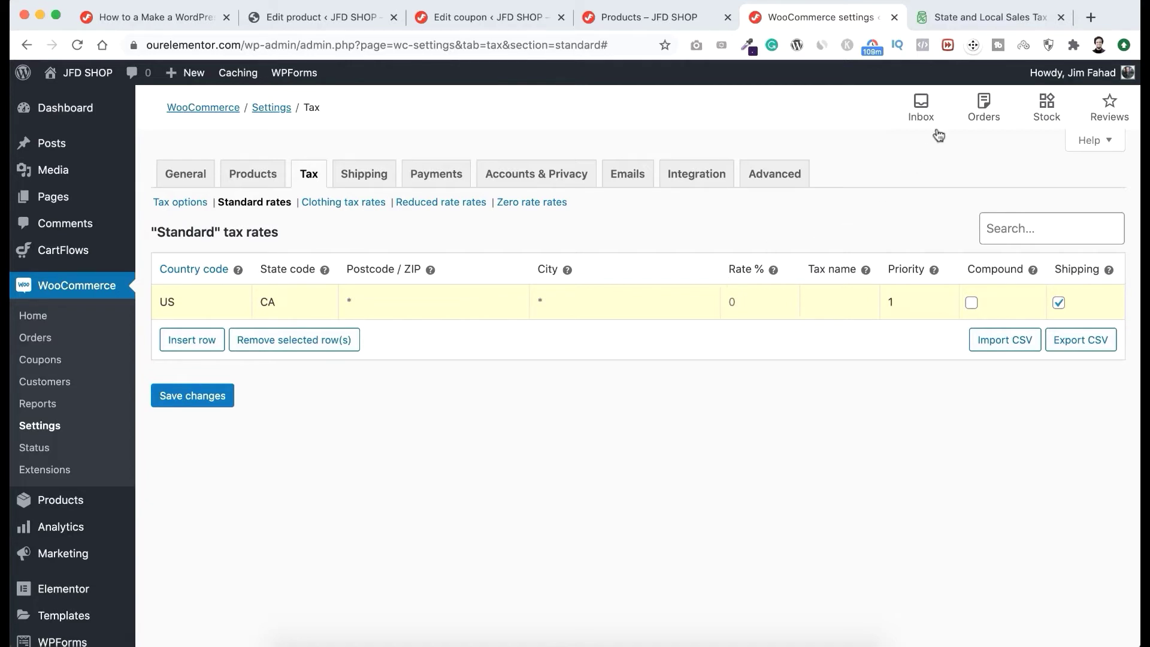
Step: Look up the California and New York sales tax rates on TaxJar's state map, then return to the store's tax settings
click(966, 24)
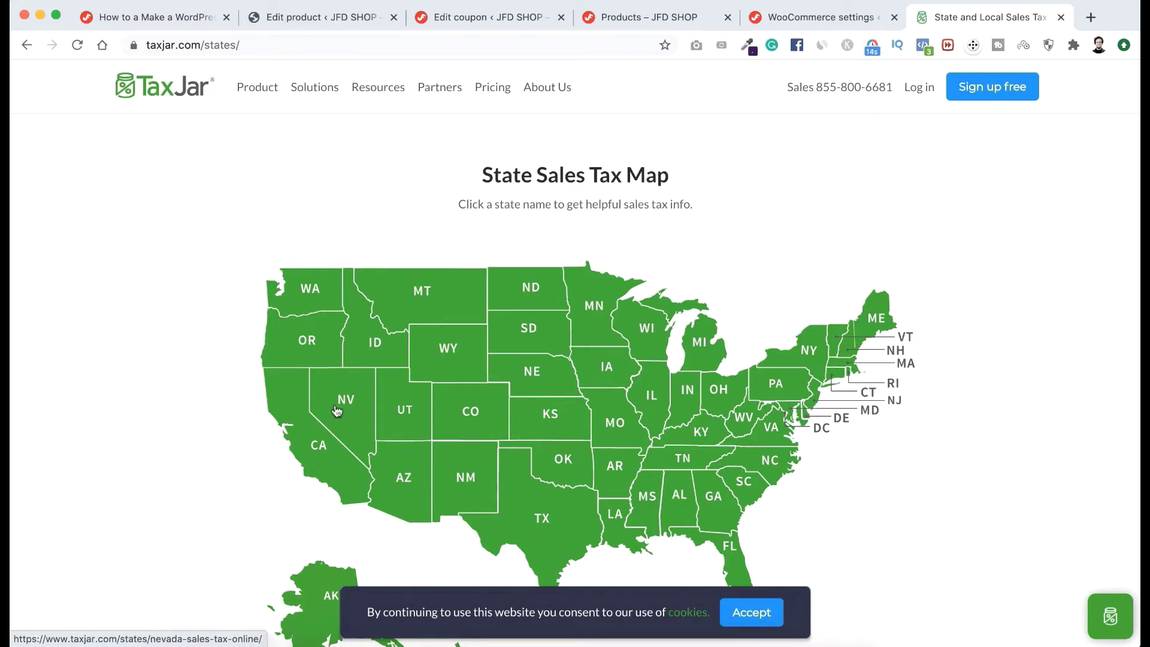
click(318, 450)
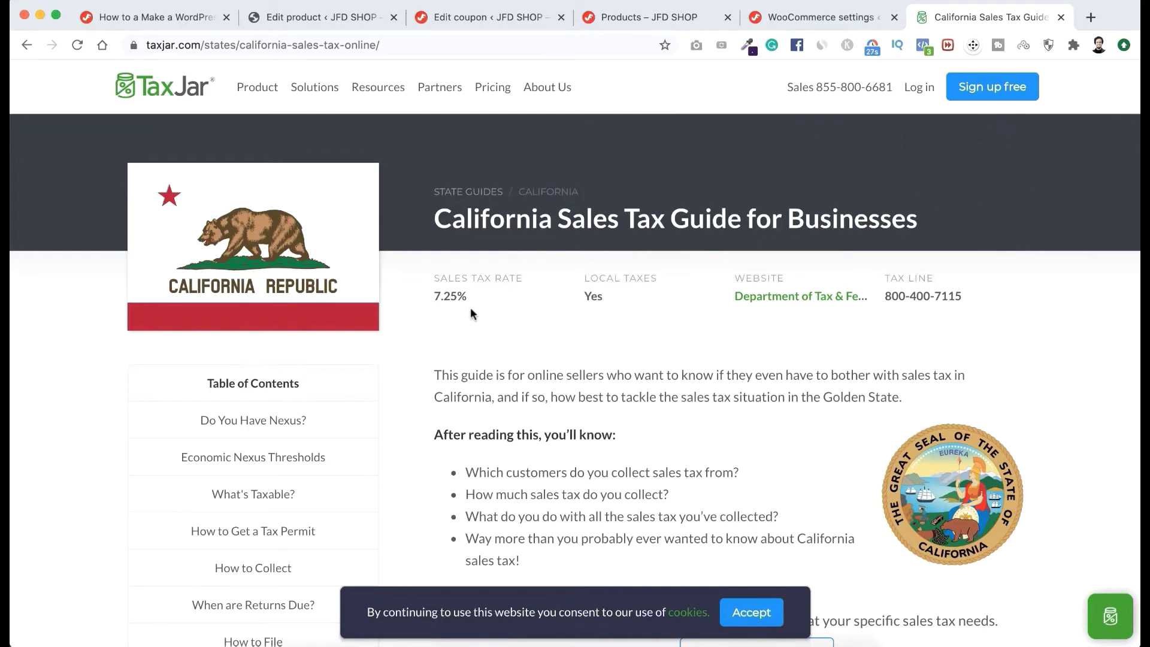
click(27, 47)
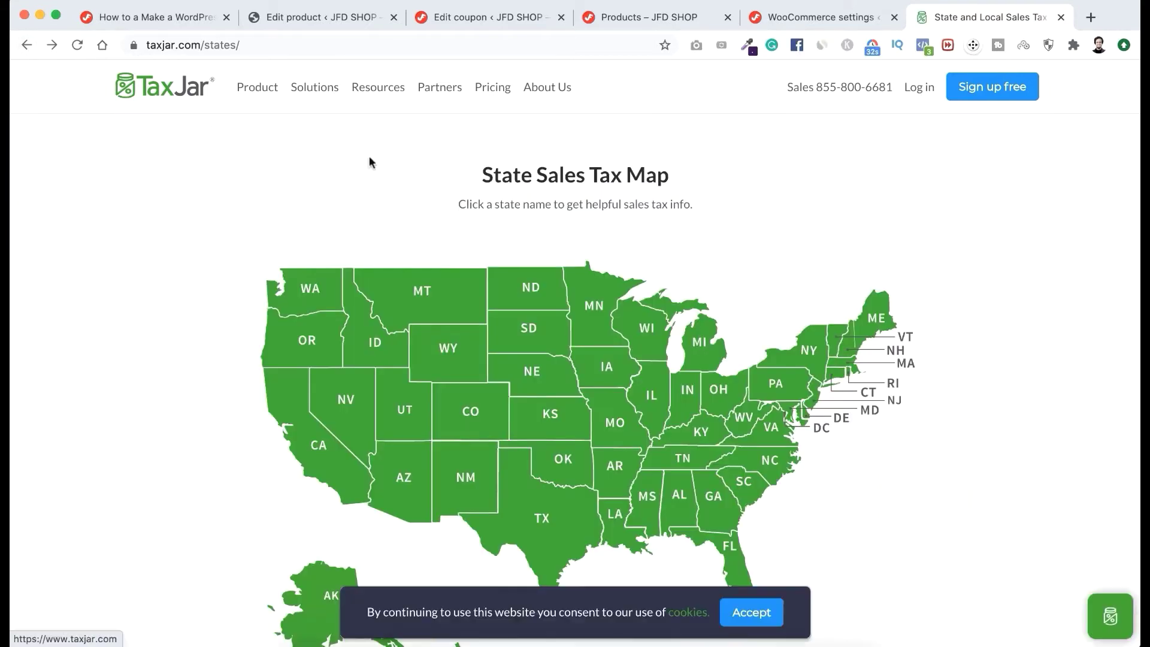
click(806, 352)
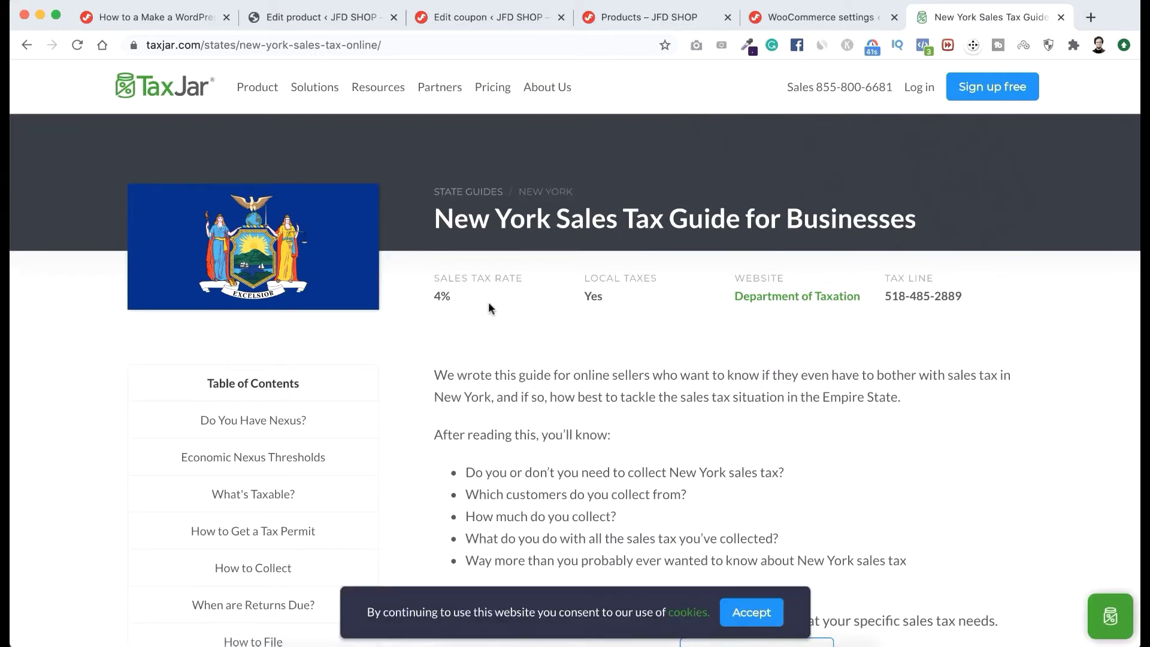
key(super+w)
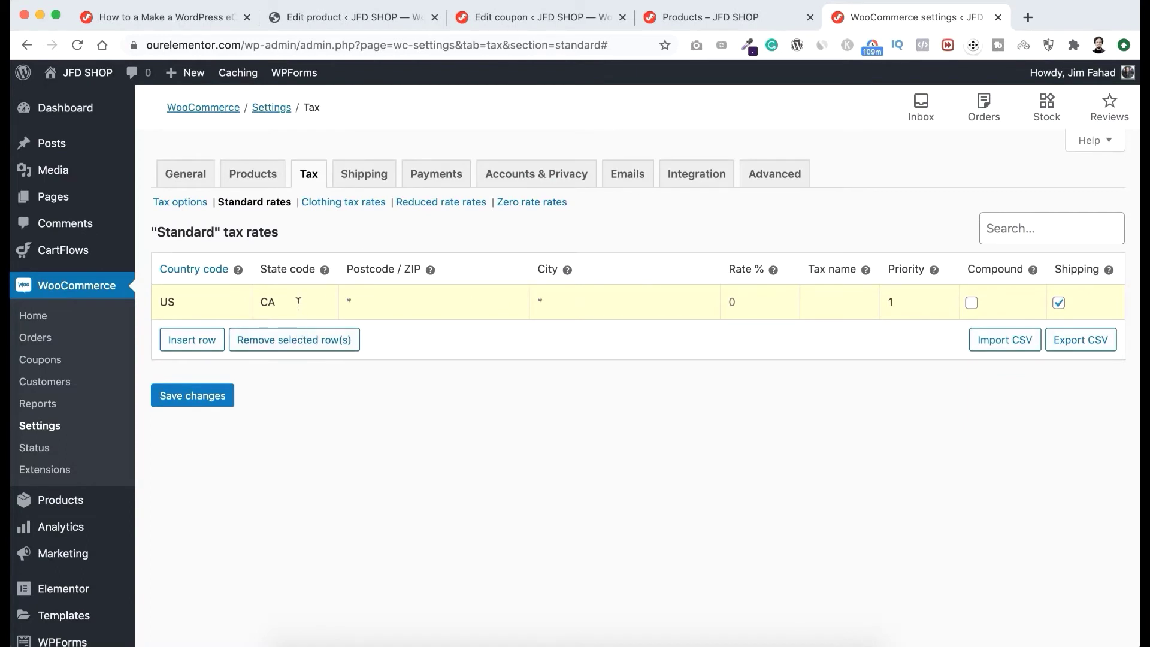
Step: Set the California standard tax rate to 7.25%, leaving it applied to shipping
click(744, 298)
text(7.25)
click(1059, 303)
Step: Add a second standard tax rate for country US and state NY at 4.00%, and save the standard rates
click(195, 341)
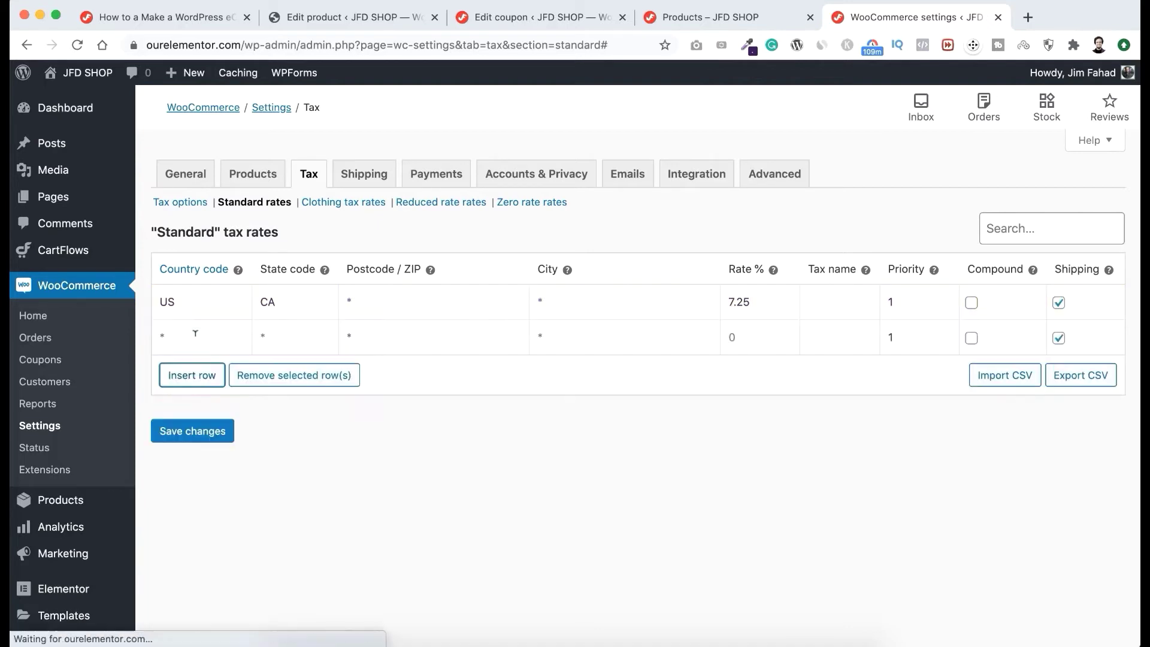
click(195, 333)
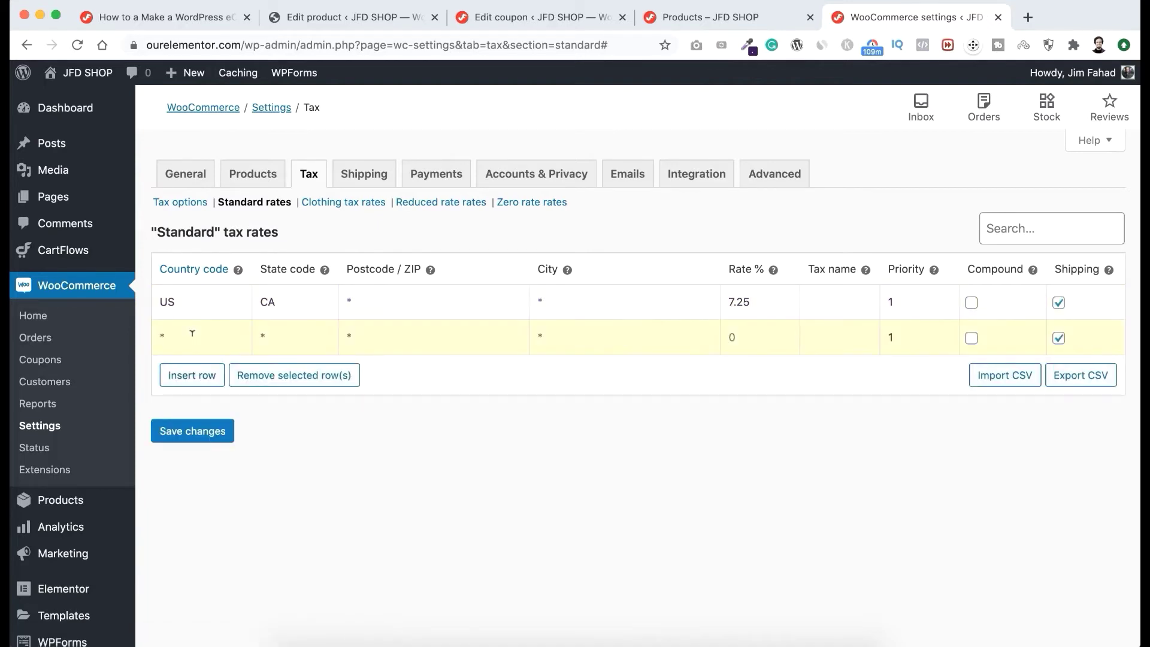
text(US)
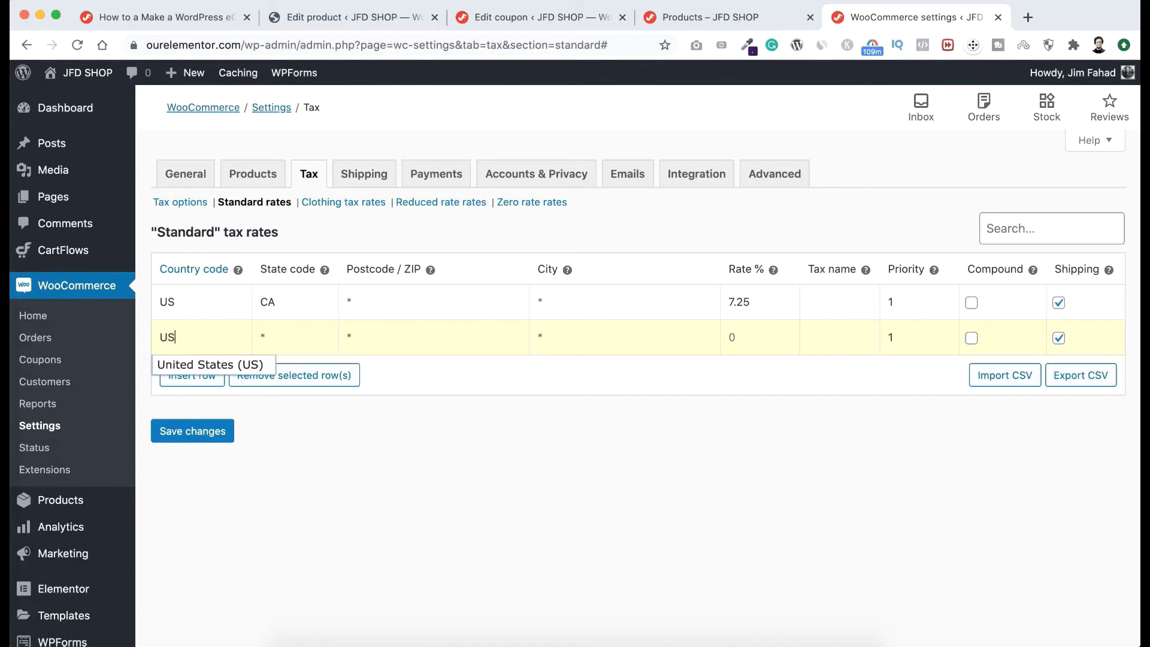
click(191, 365)
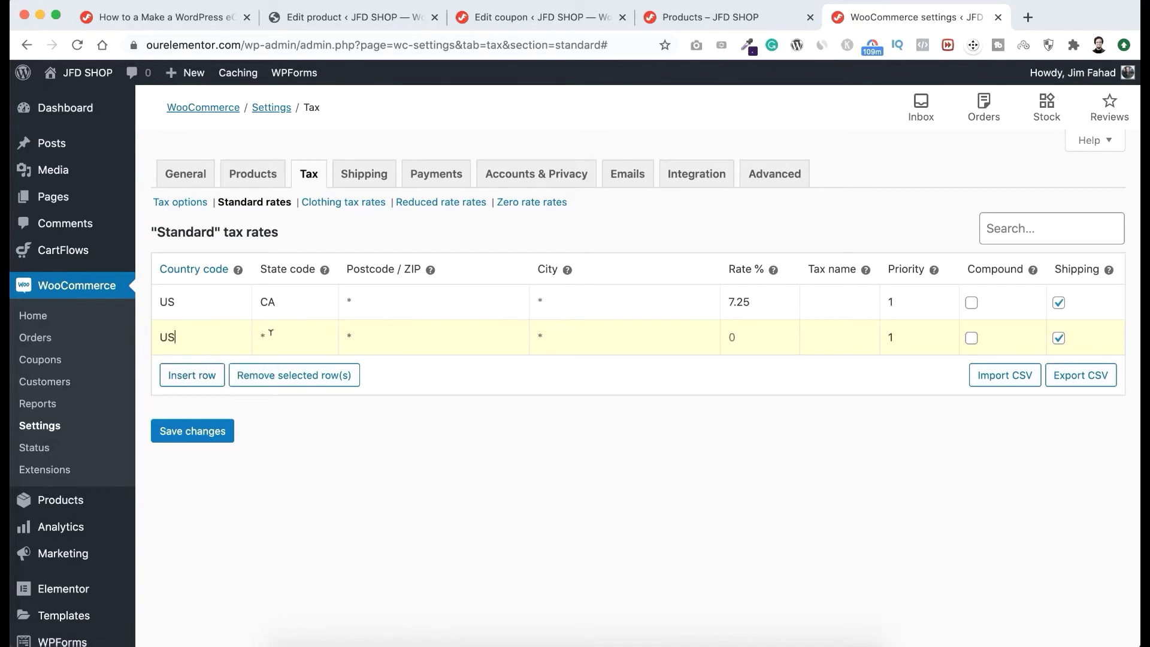
click(271, 333)
text(NY4.00)
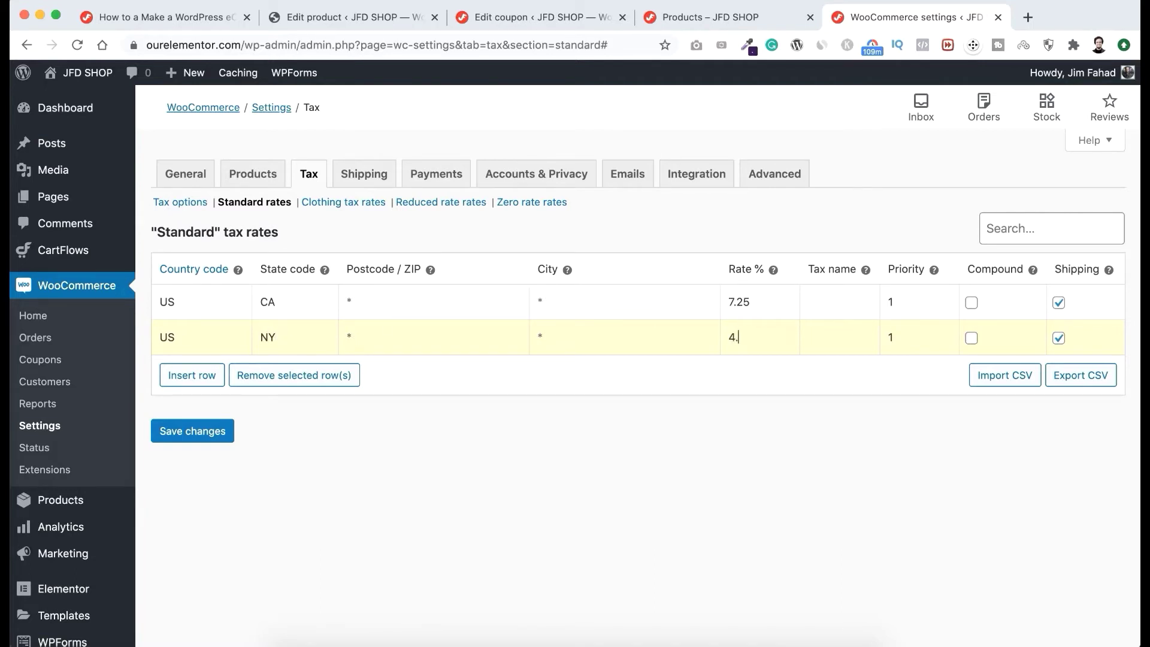
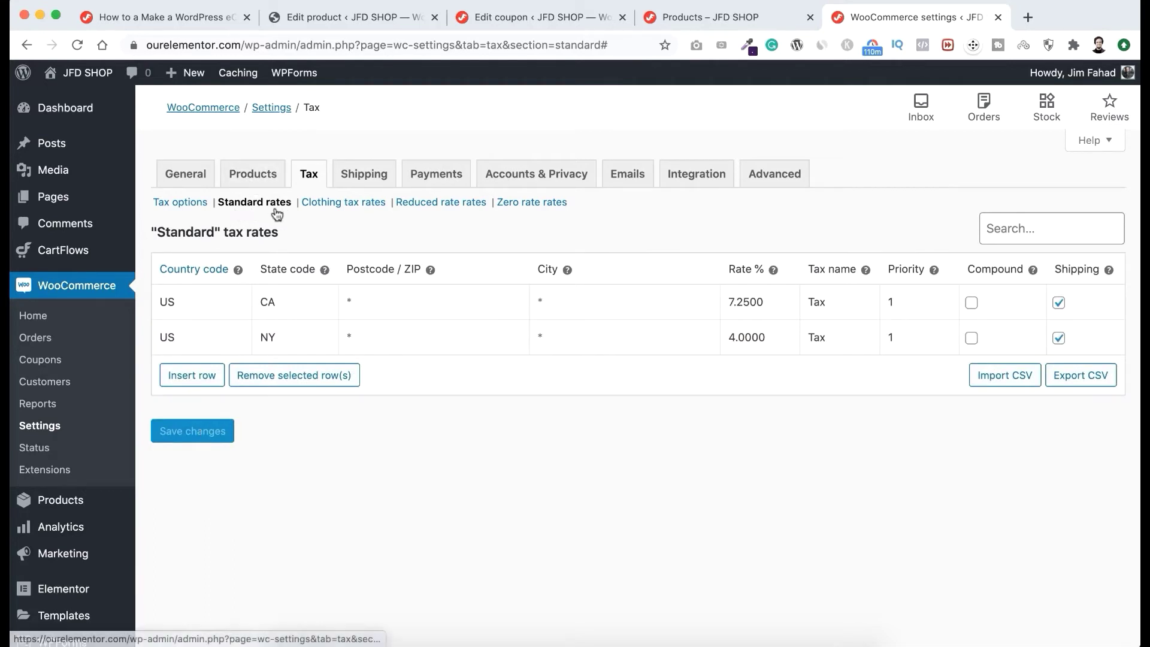
Step: Add a clothing tax rate for country US and state CA at 3.50%
click(339, 206)
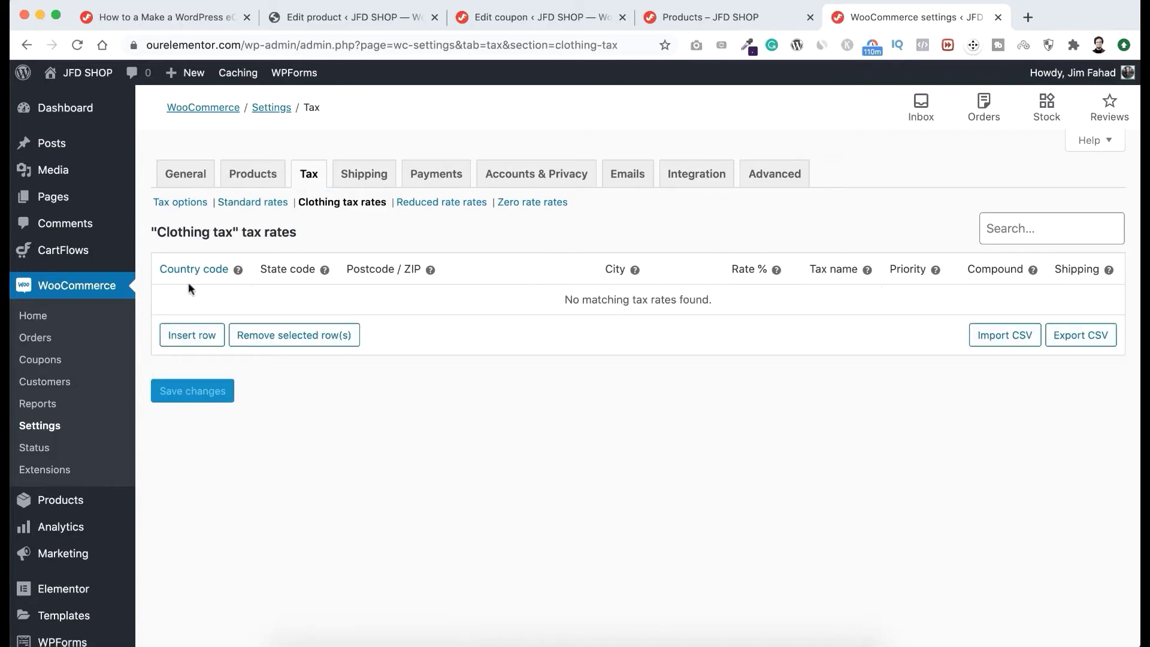
click(183, 335)
click(185, 299)
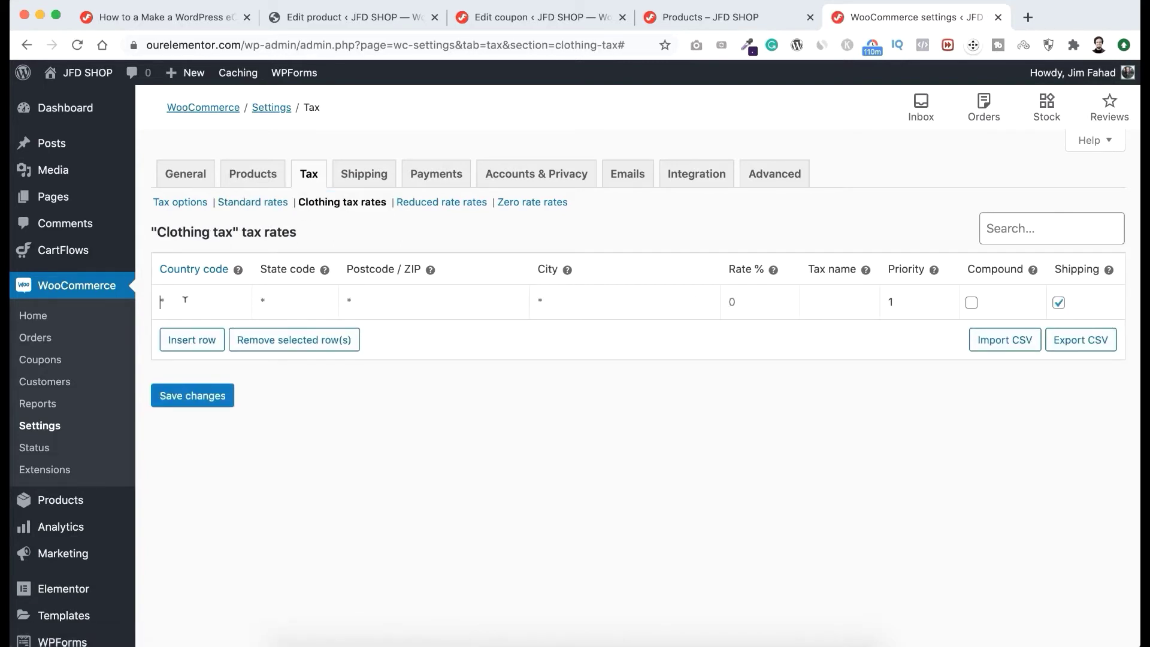
text(US)
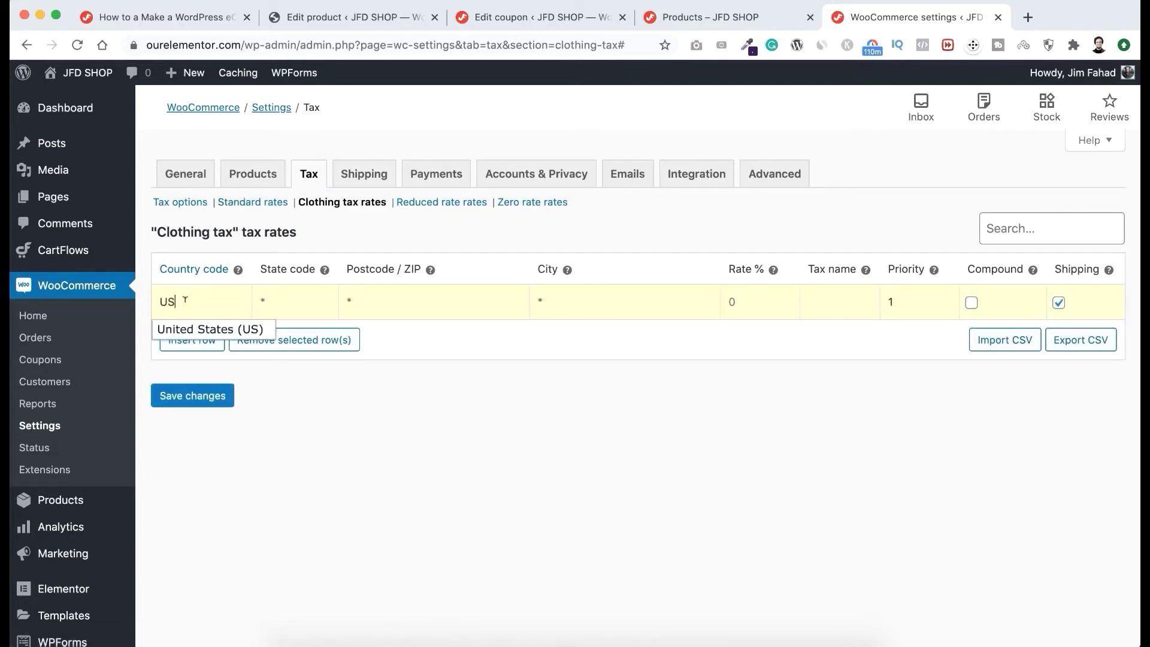
key(Tab)
text(CA)
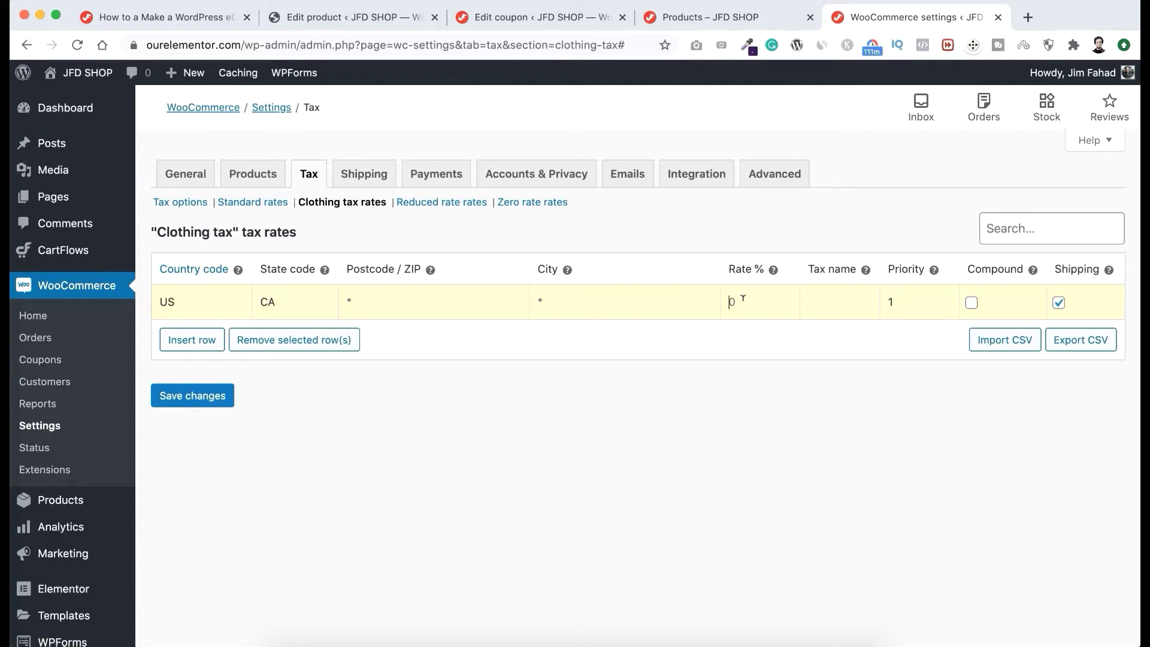
text(3.50)
Step: Add a clothing tax rate of 5.00% for Canada, country code CA, and save the clothing tax rates
click(188, 343)
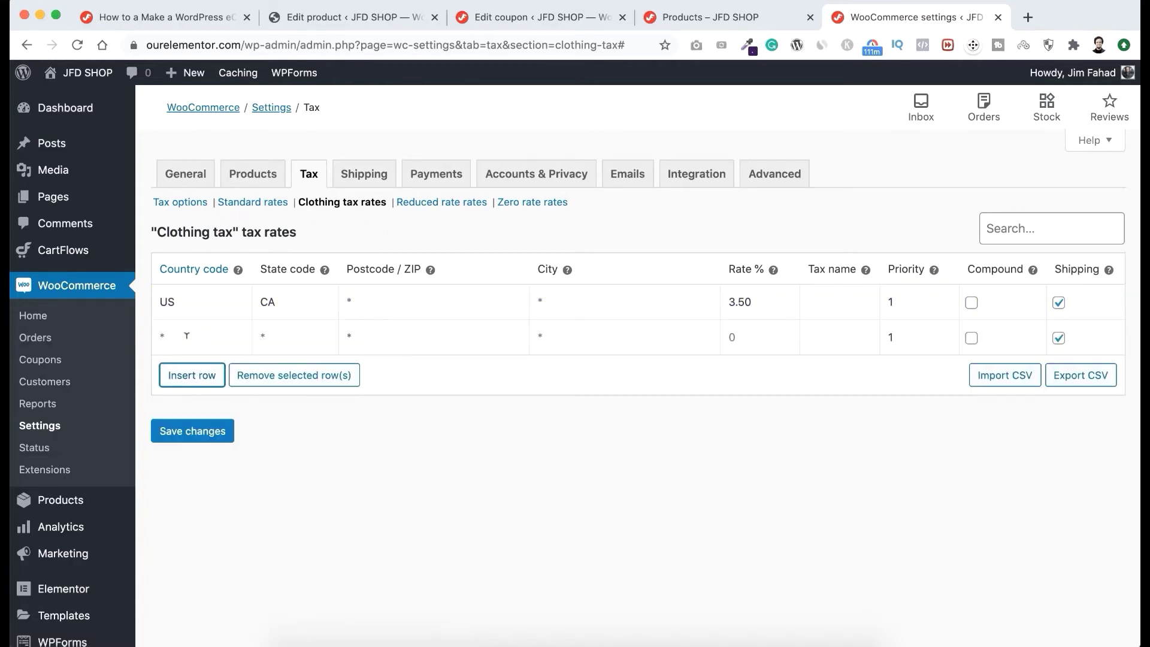
click(193, 331)
text(CA)
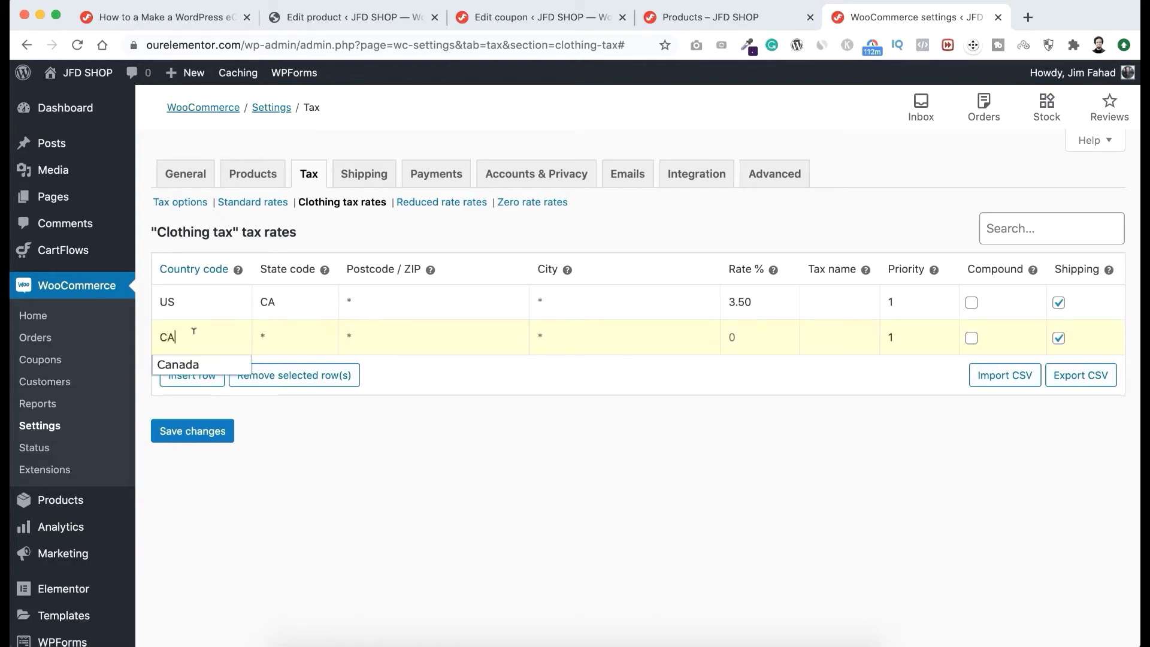
click(194, 365)
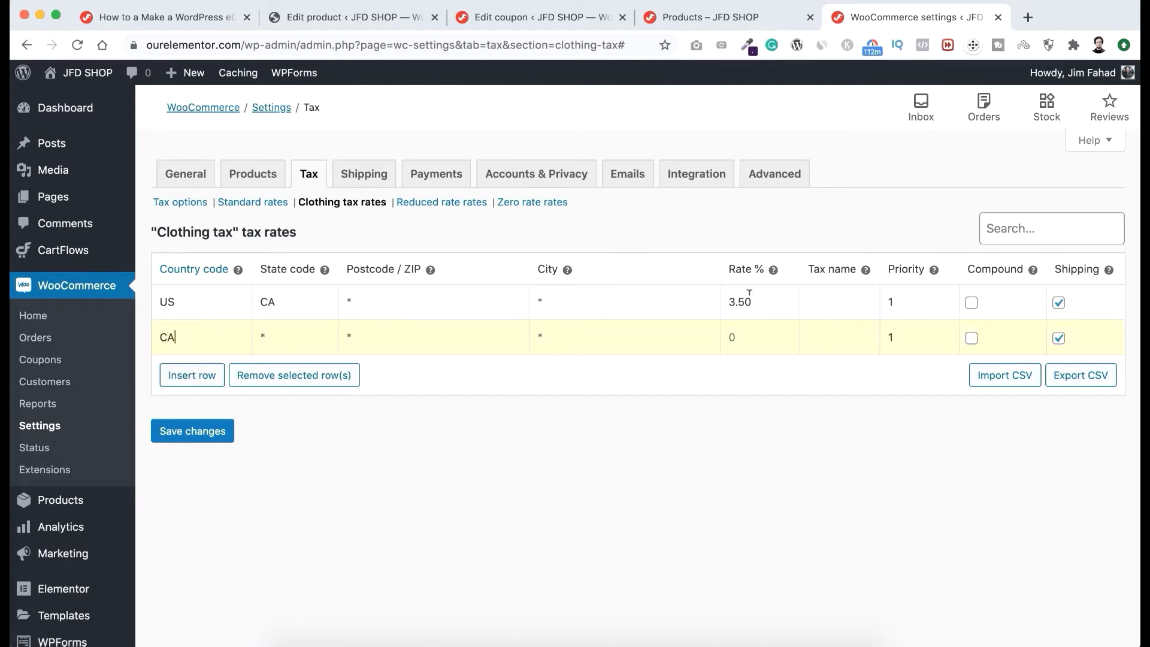
click(742, 334)
text(5.00)
click(218, 435)
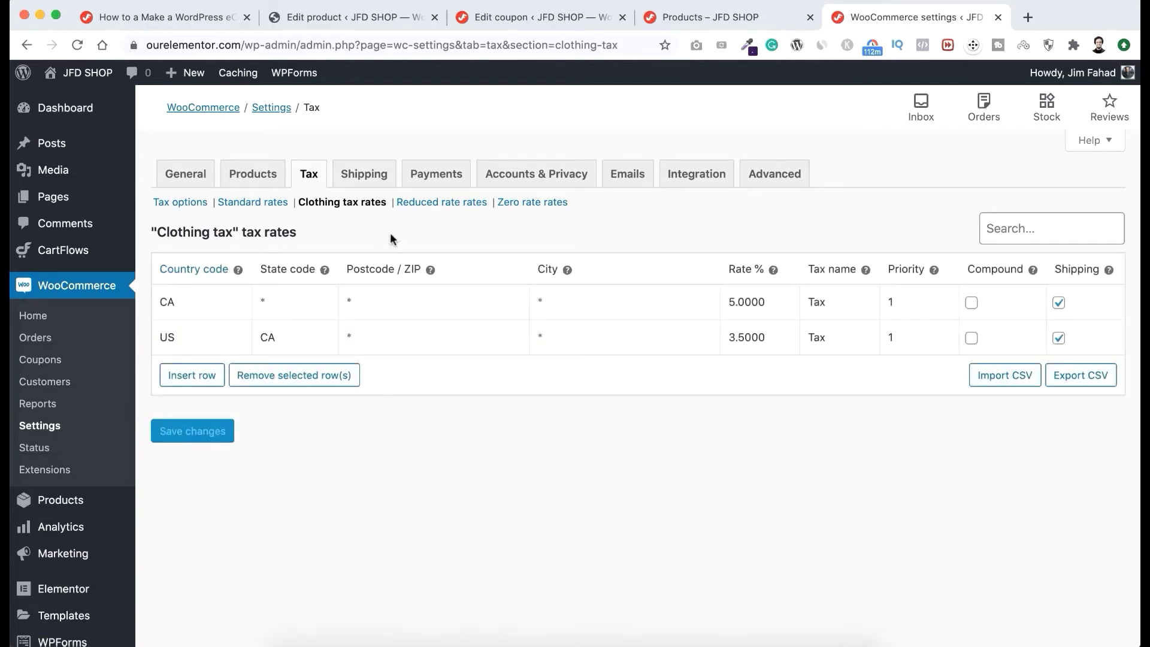
Step: Add a reduced rate of 5.00% that applies to all countries and states, and save it
click(417, 204)
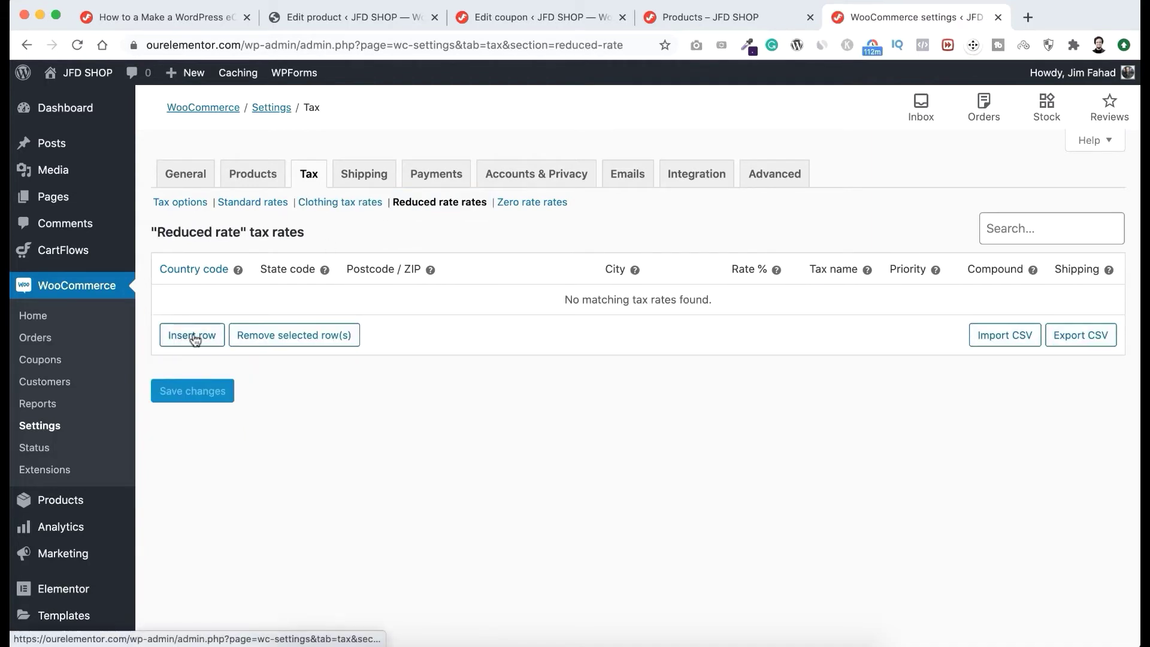
click(194, 338)
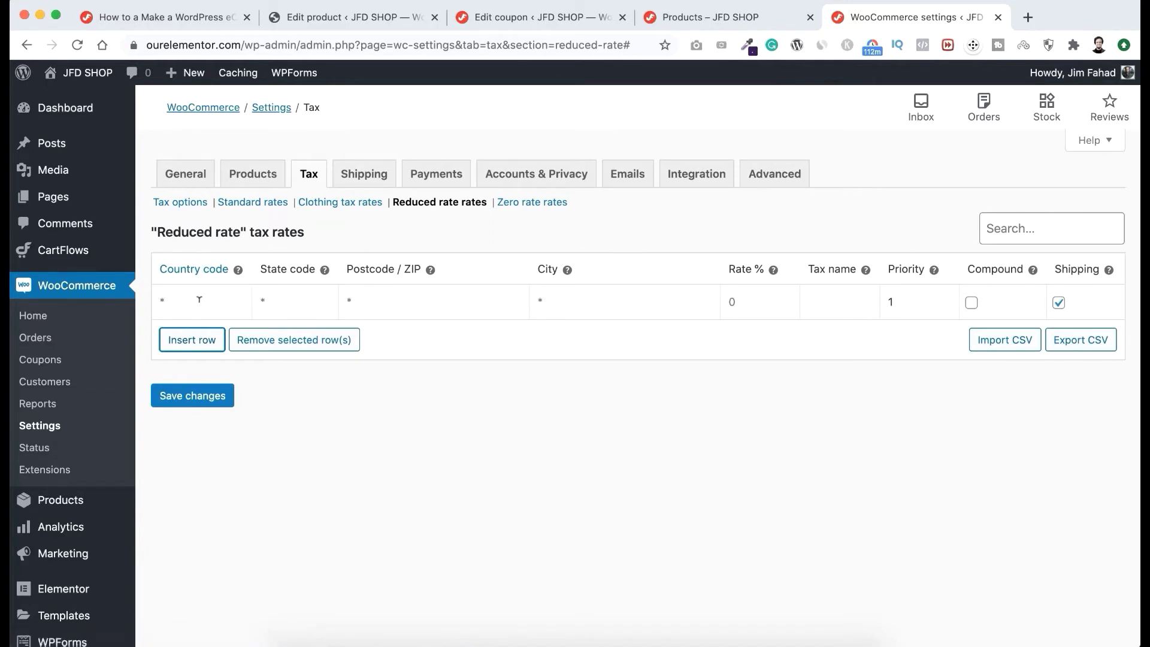
click(744, 296)
text(5.00)
click(226, 398)
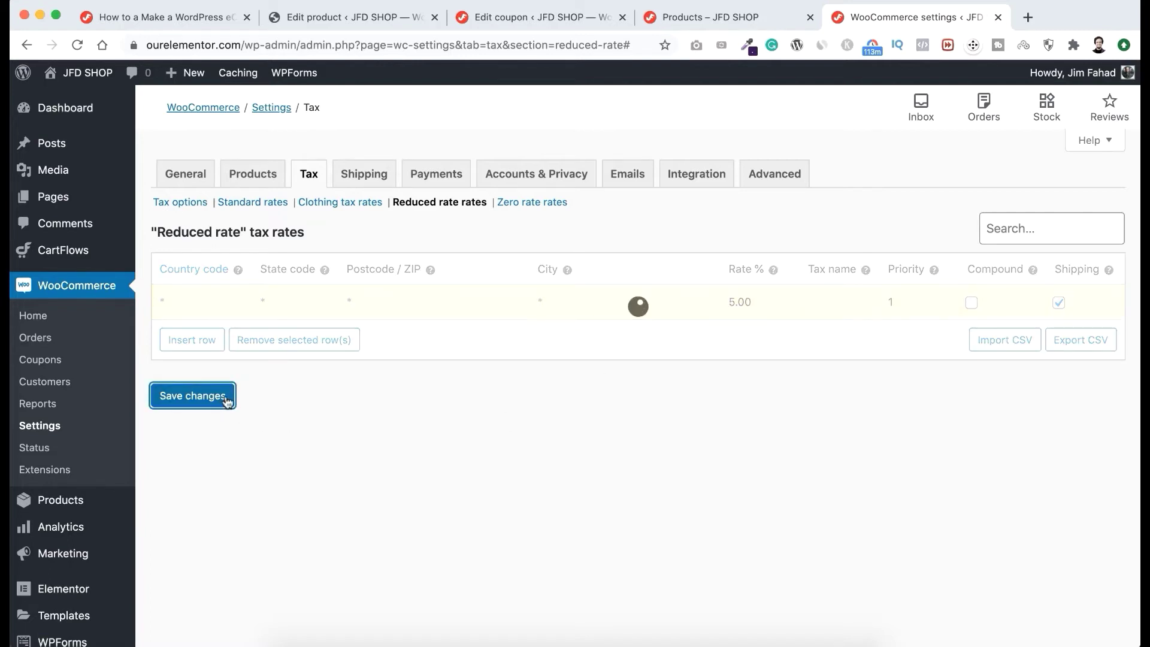
Step: Add a zero rate of 0.00% that applies to all countries and states, and save it
click(526, 205)
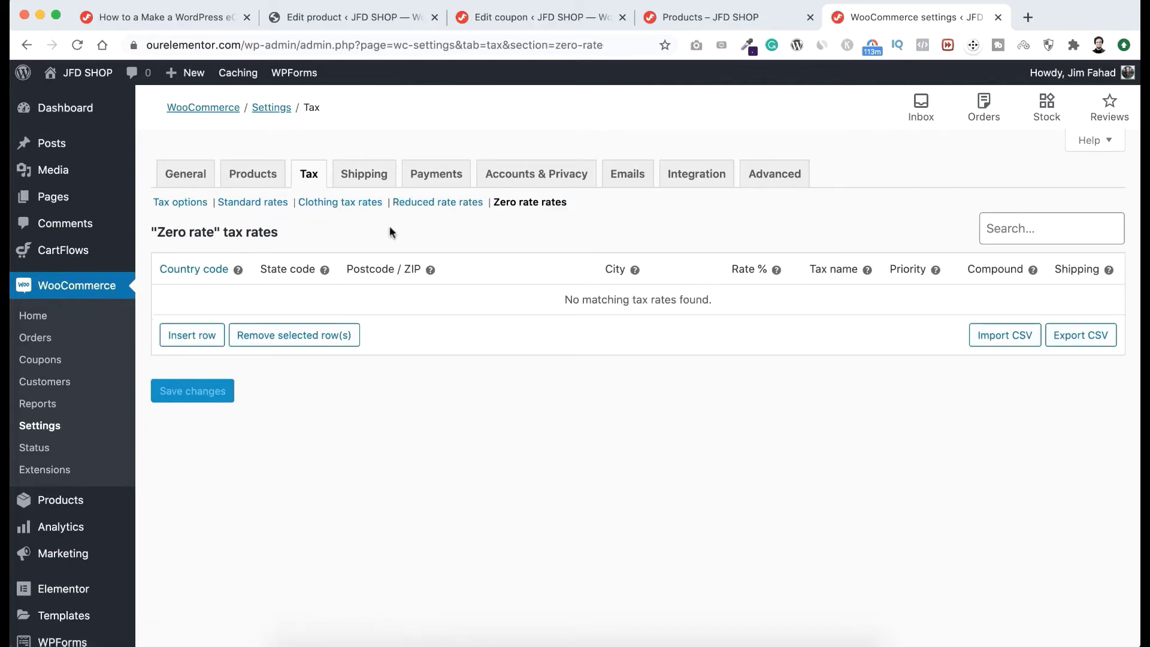
click(204, 341)
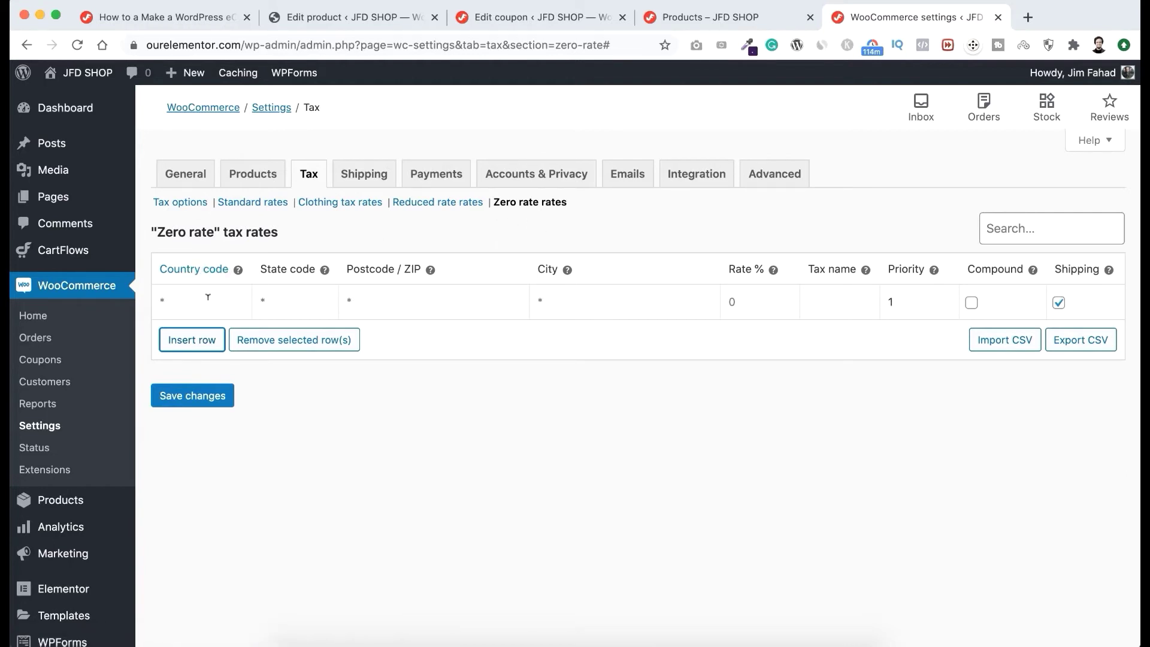
click(734, 301)
text(0.00)
click(204, 398)
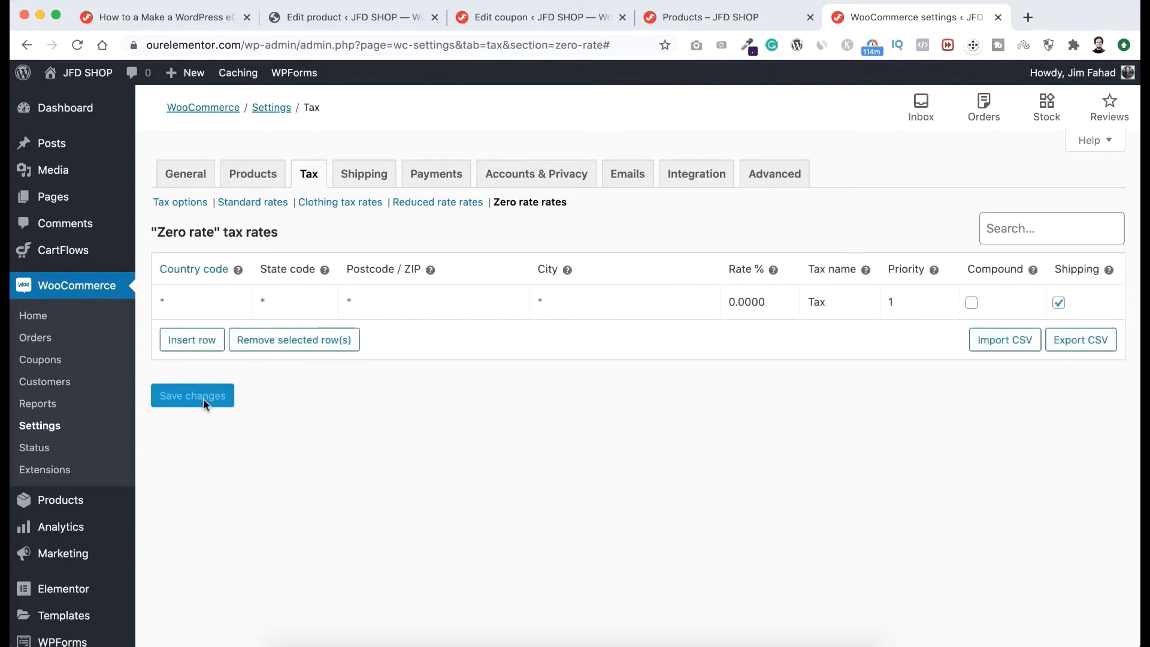
Step: Return to the standard rates, then open the 1 hour Web Consulting product from the shop page for editing
click(252, 204)
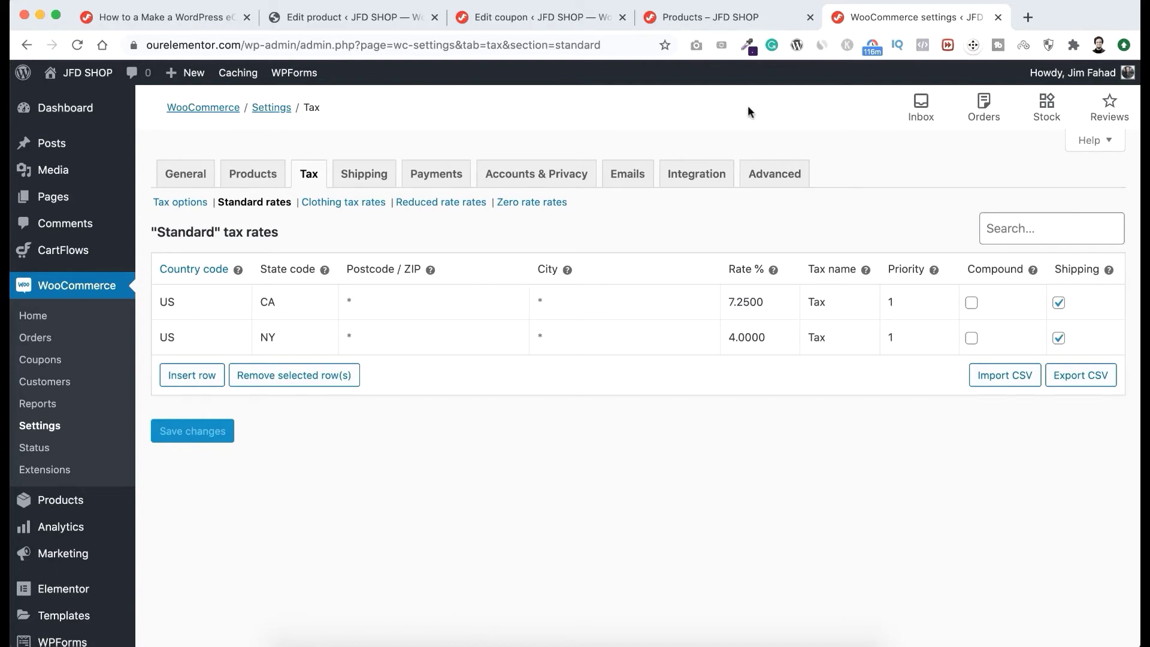
click(728, 18)
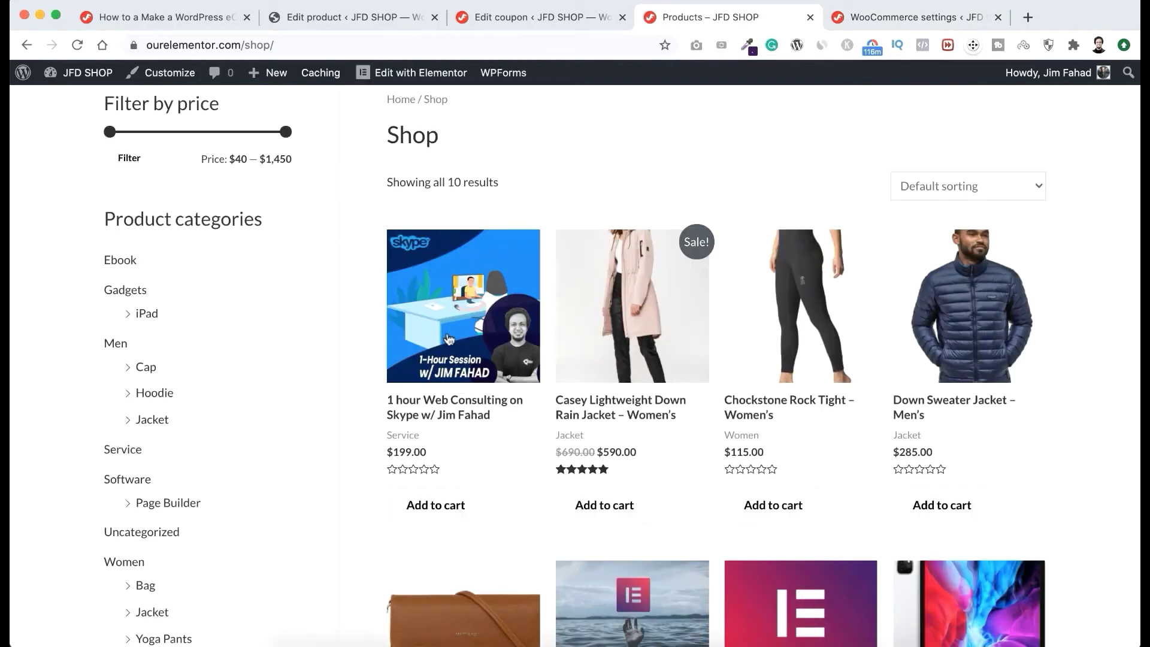
click(462, 411)
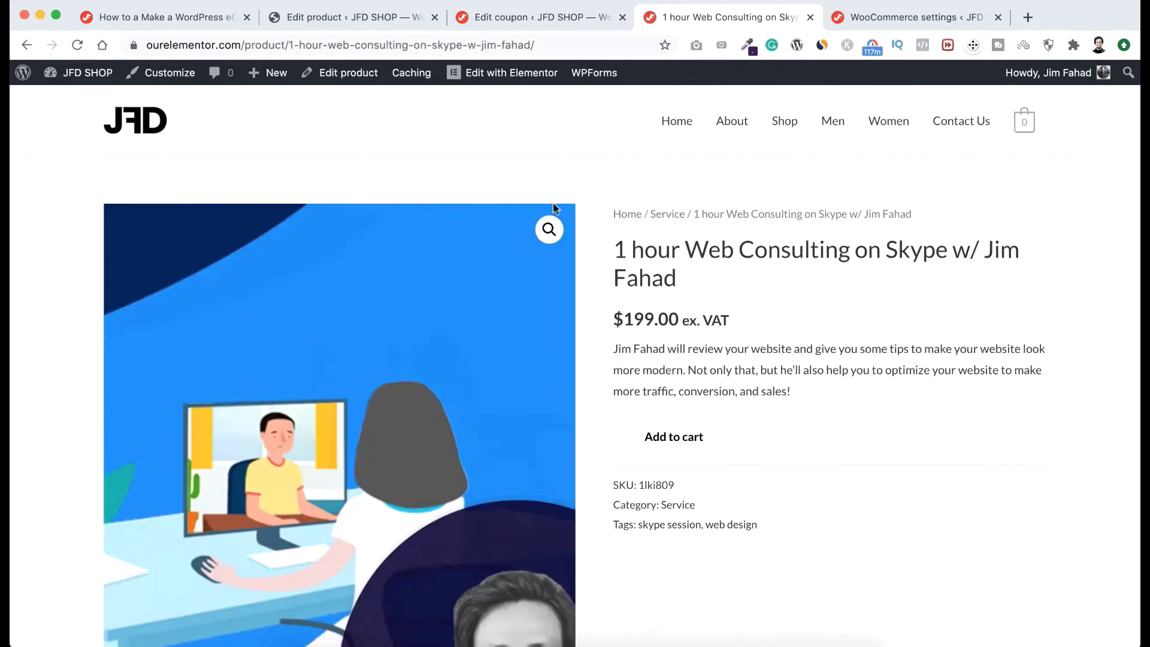
click(346, 75)
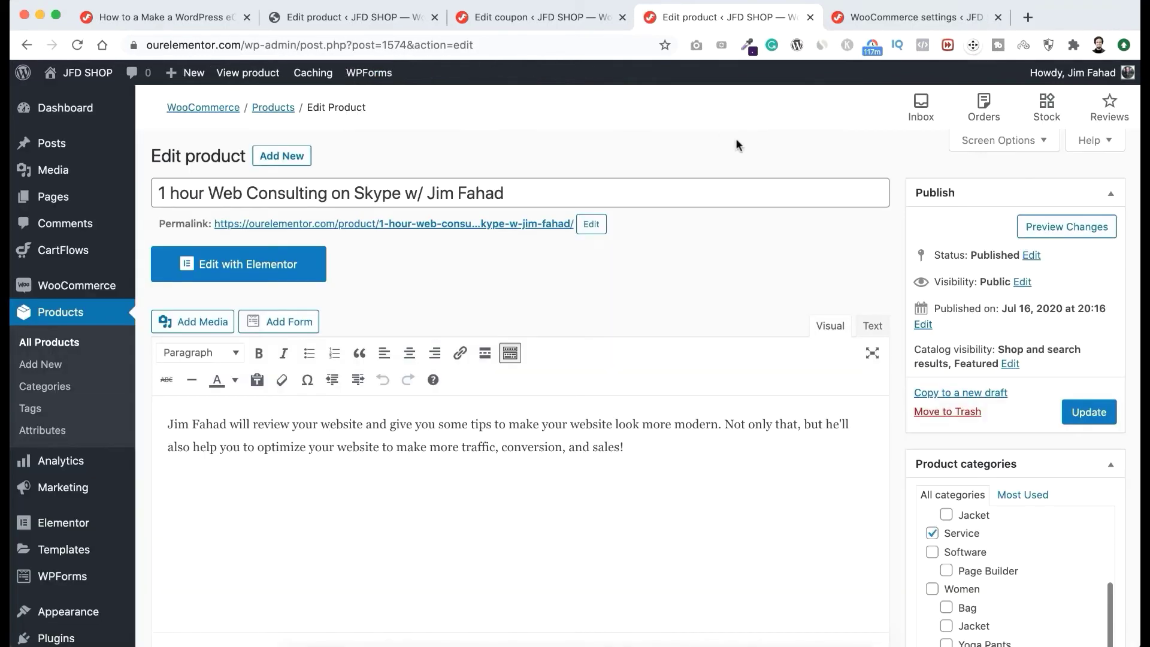
Step: Keep the 1 hour Web Consulting product's tax class at Standard, check the standard tax rates, and update the product
scroll(899, 498, down, 6)
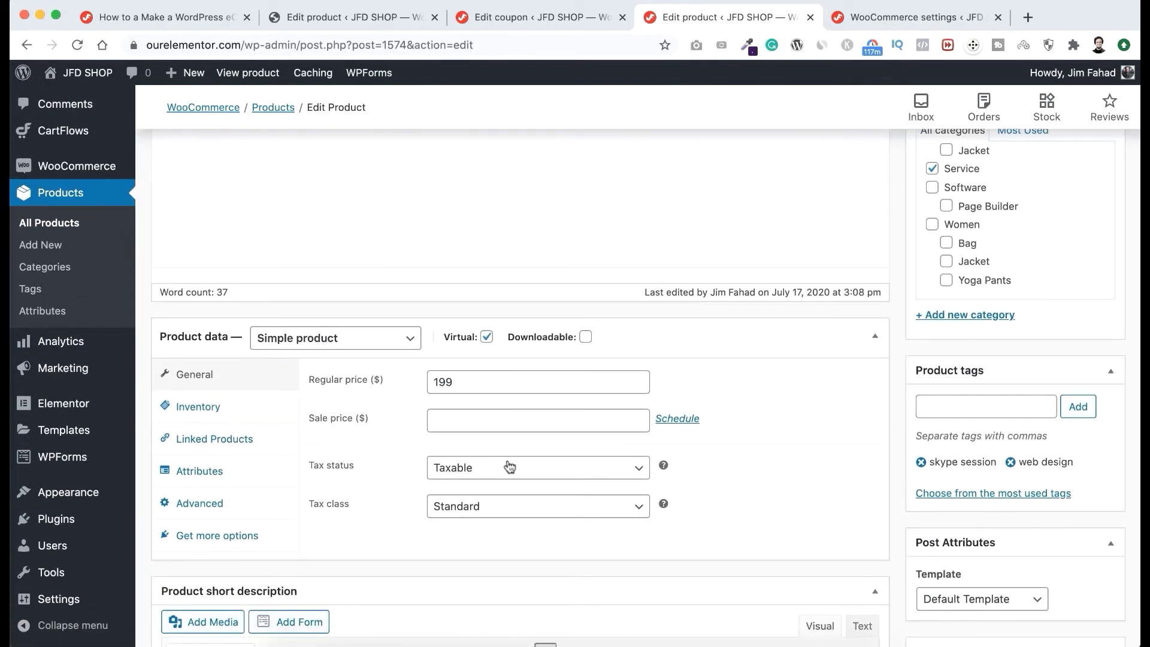
click(467, 506)
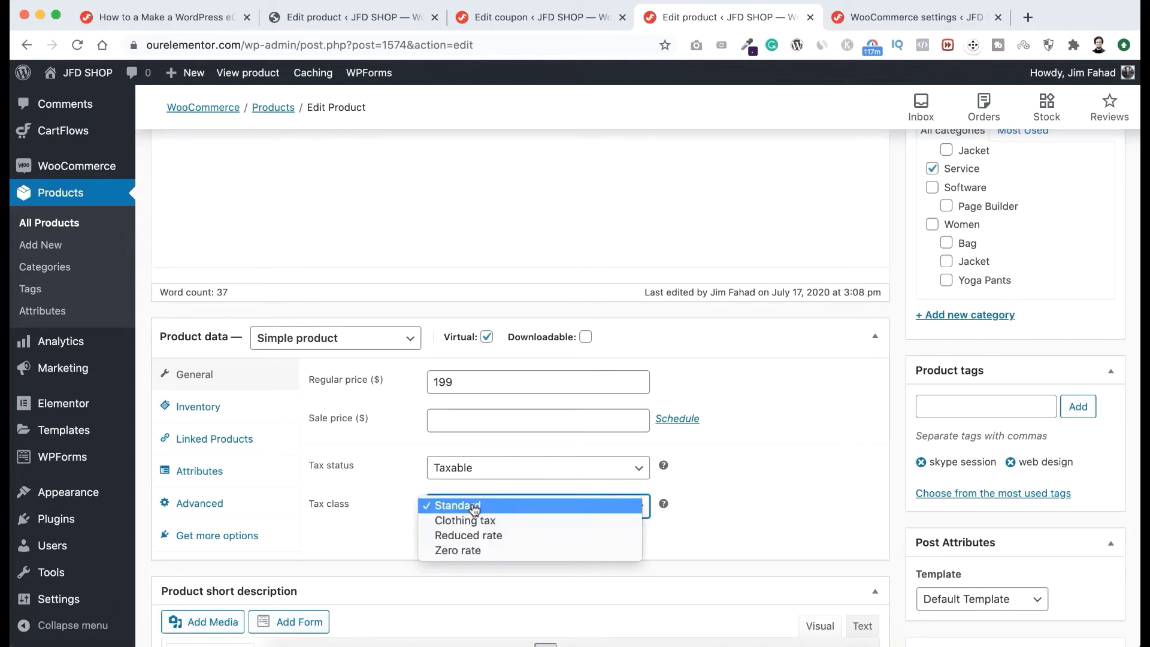
click(782, 464)
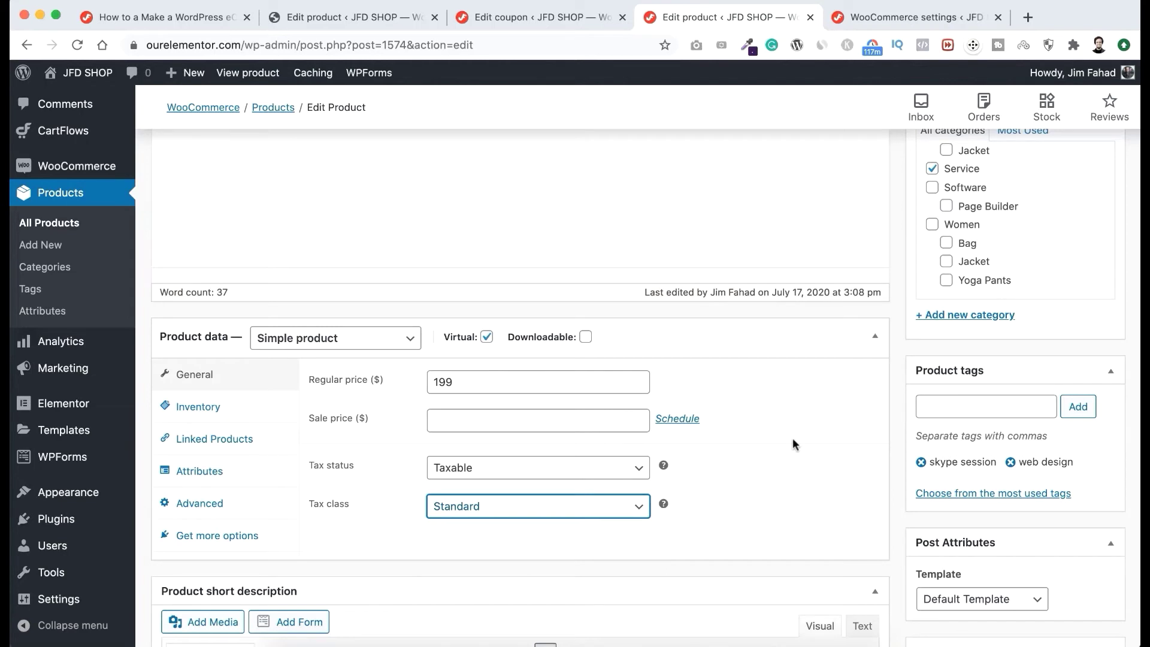
click(910, 18)
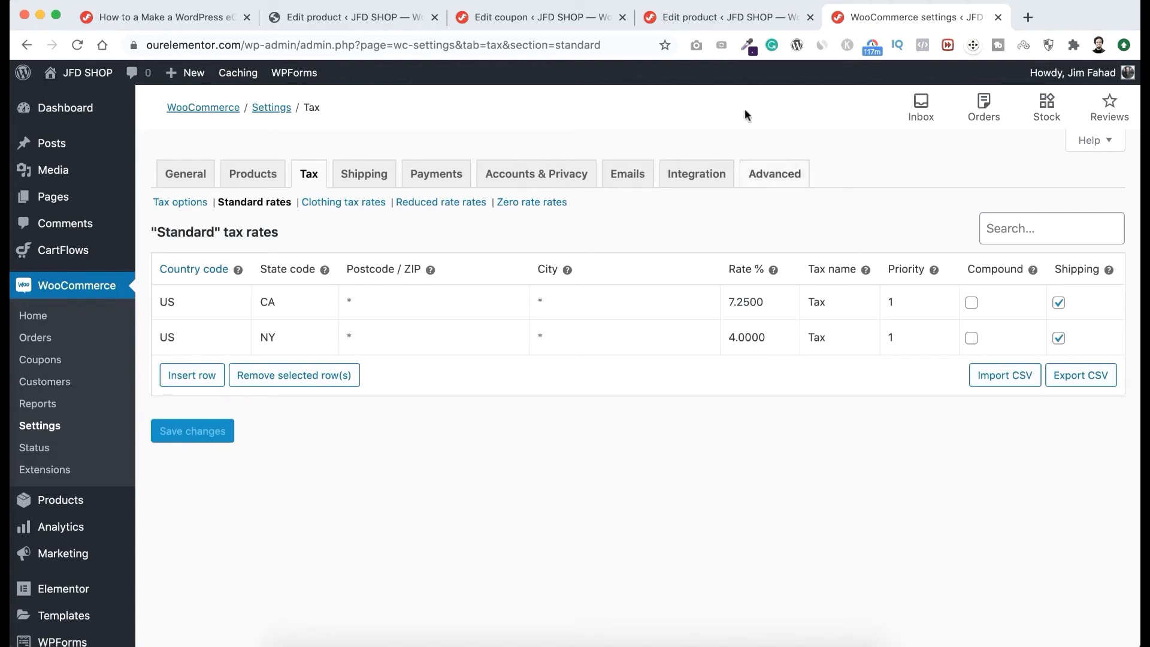
click(738, 13)
scroll(940, 309, up, 6)
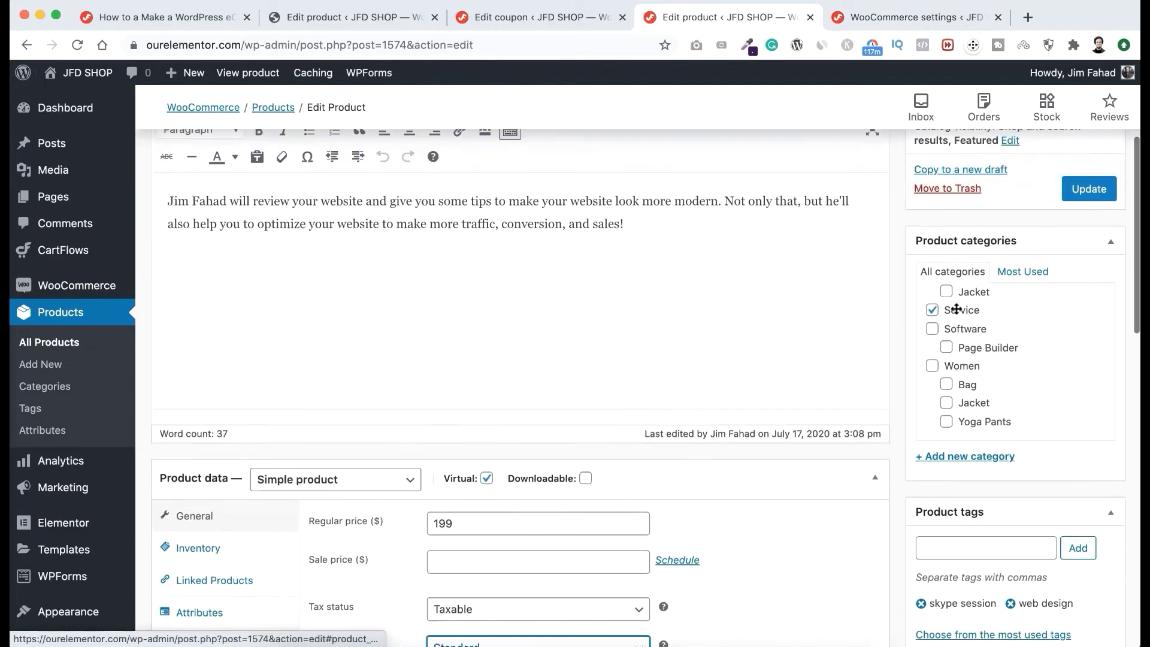
click(1083, 416)
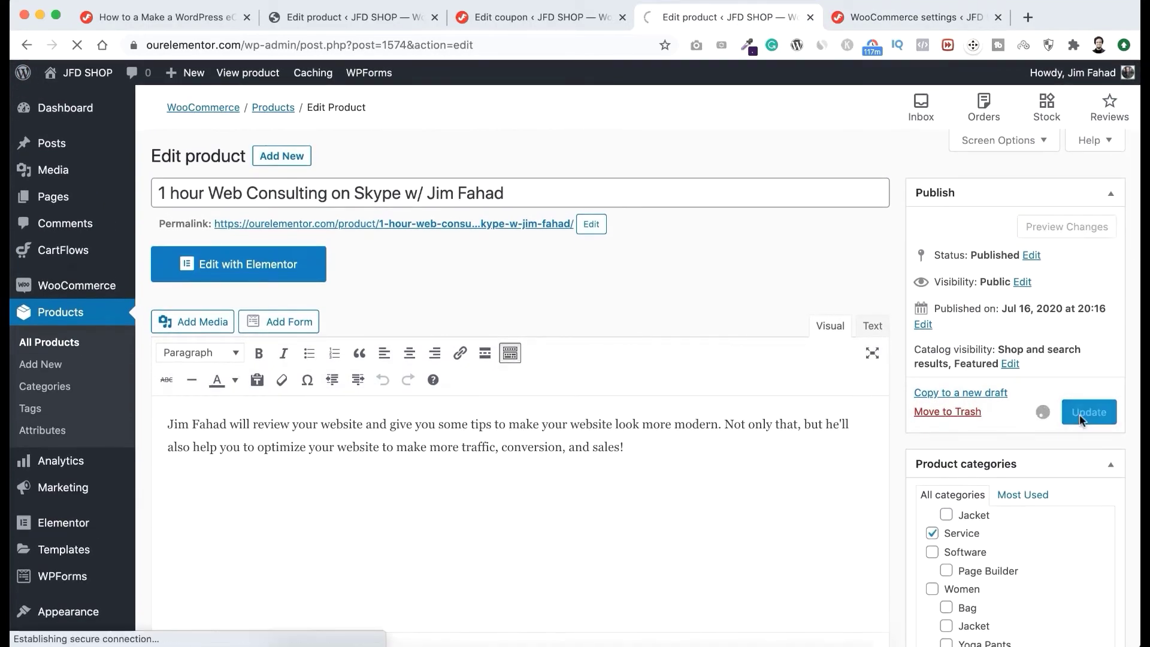
Step: View the updated consulting product in the store, add it to the cart, and check the tax in the cart totals
click(287, 197)
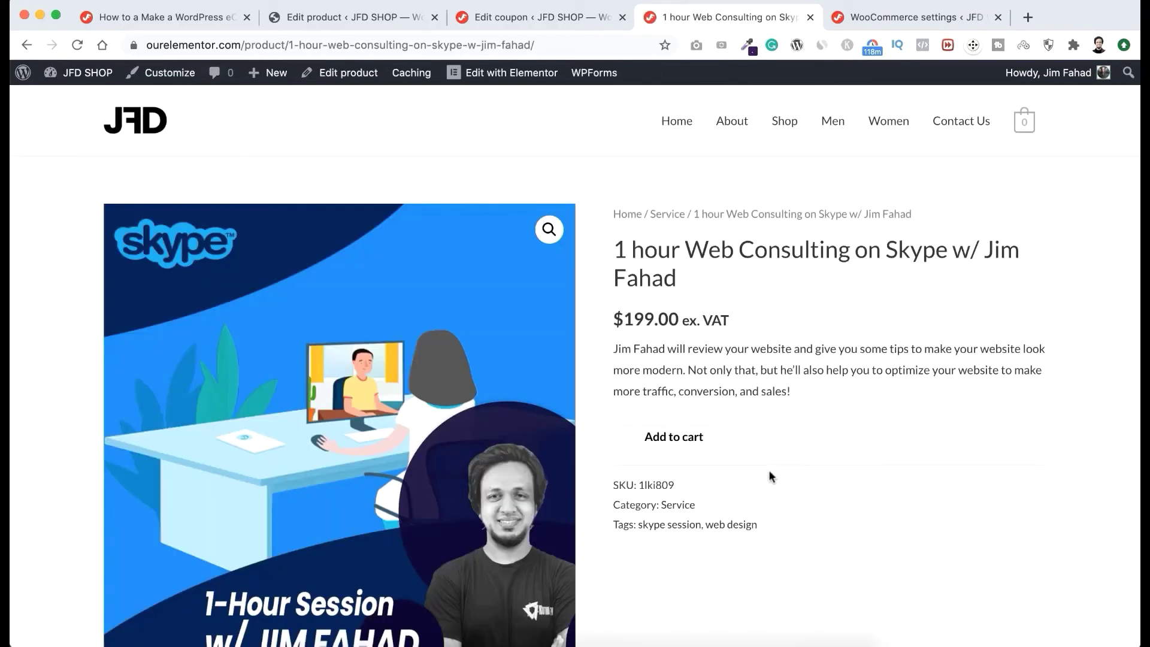
click(678, 442)
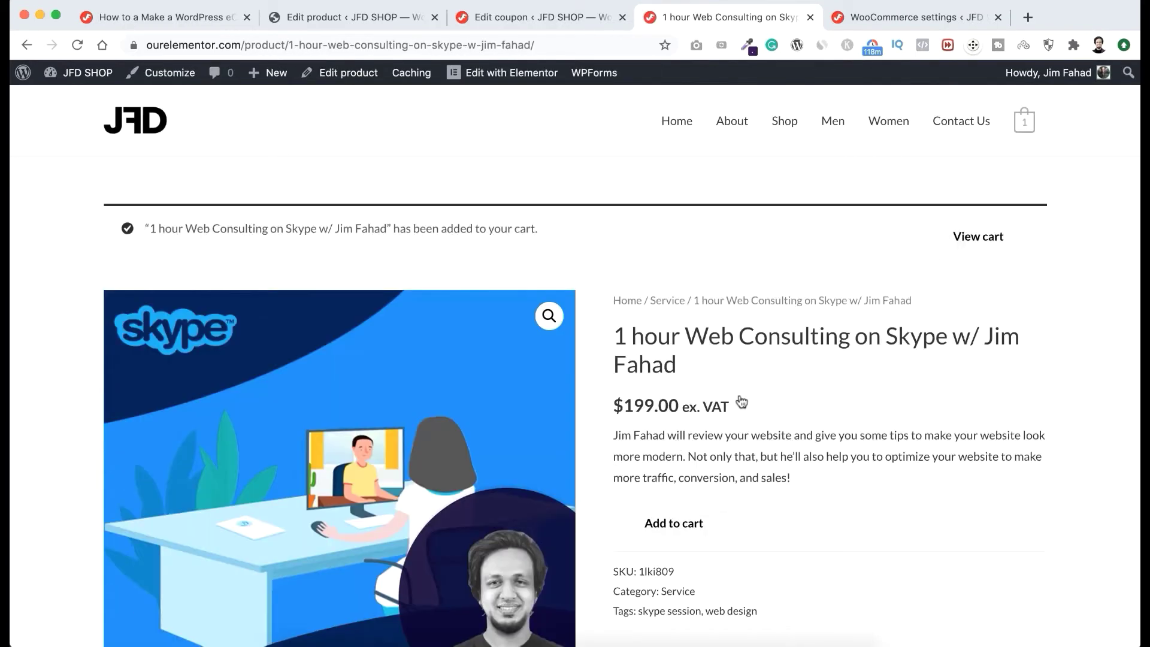
click(978, 237)
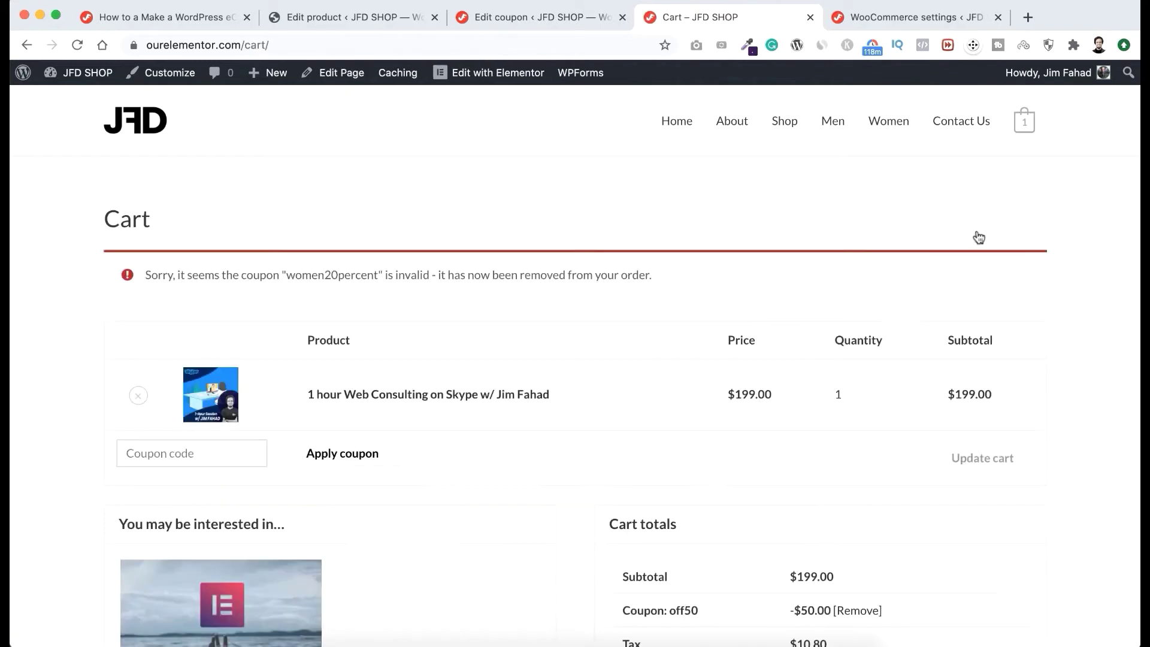
scroll(894, 481, down, 5)
scroll(894, 481, down, 2)
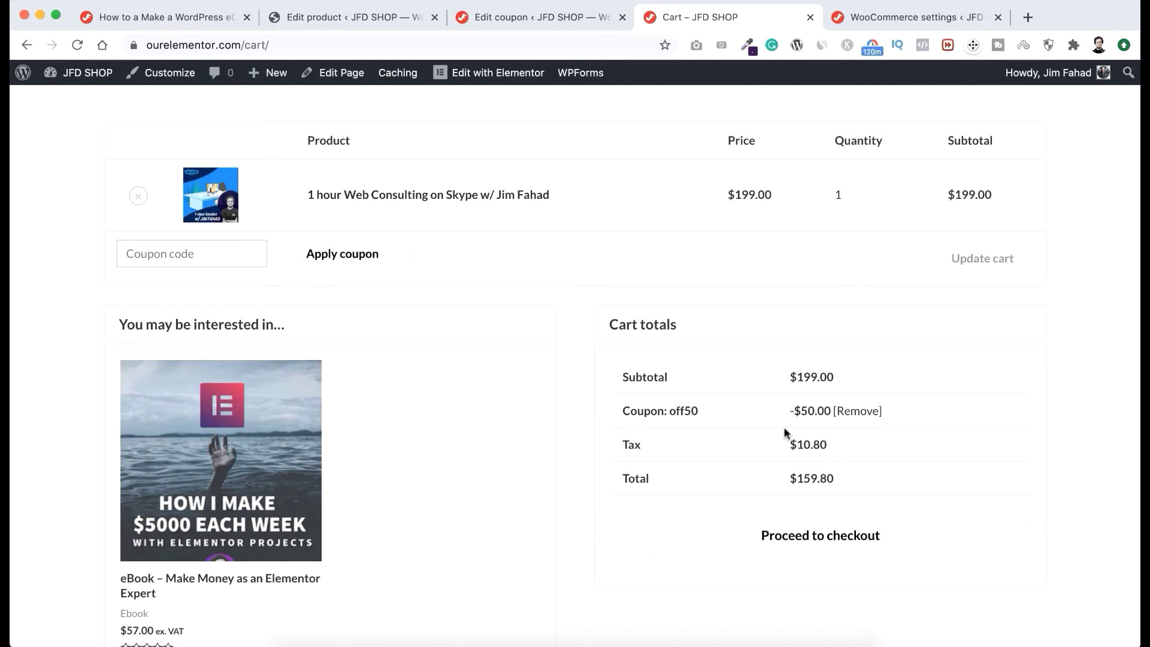
Step: Reopen the 1 hour Web Consulting product for editing, set its tax class to Zero rate, and update it
click(443, 198)
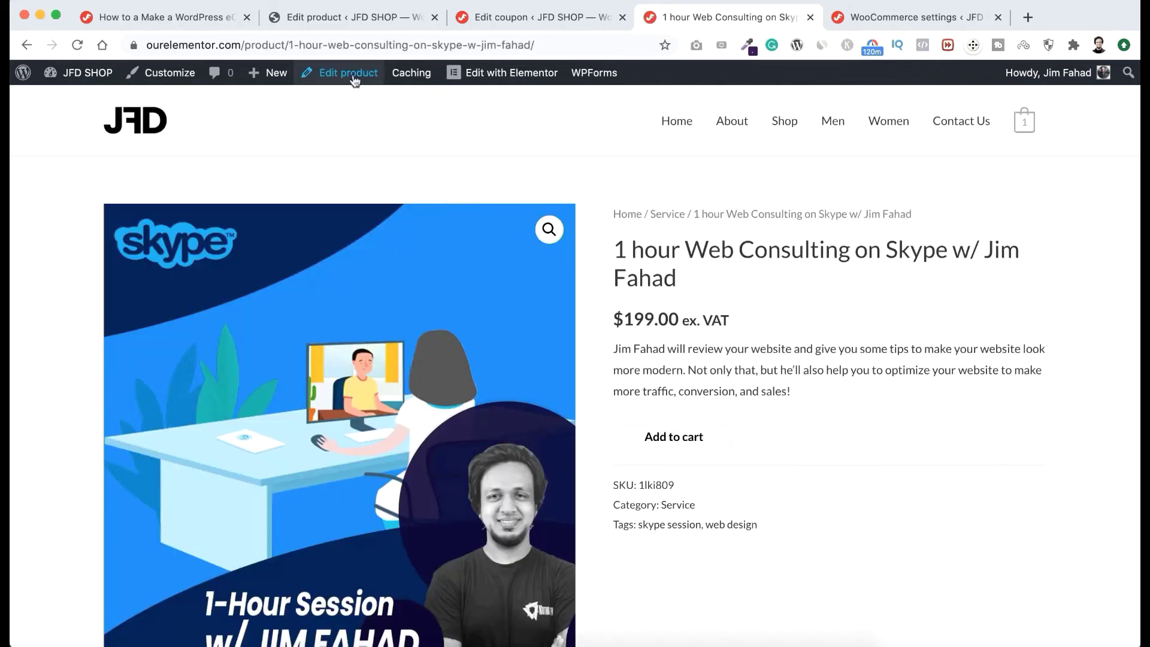
click(354, 74)
scroll(897, 513, down, 6)
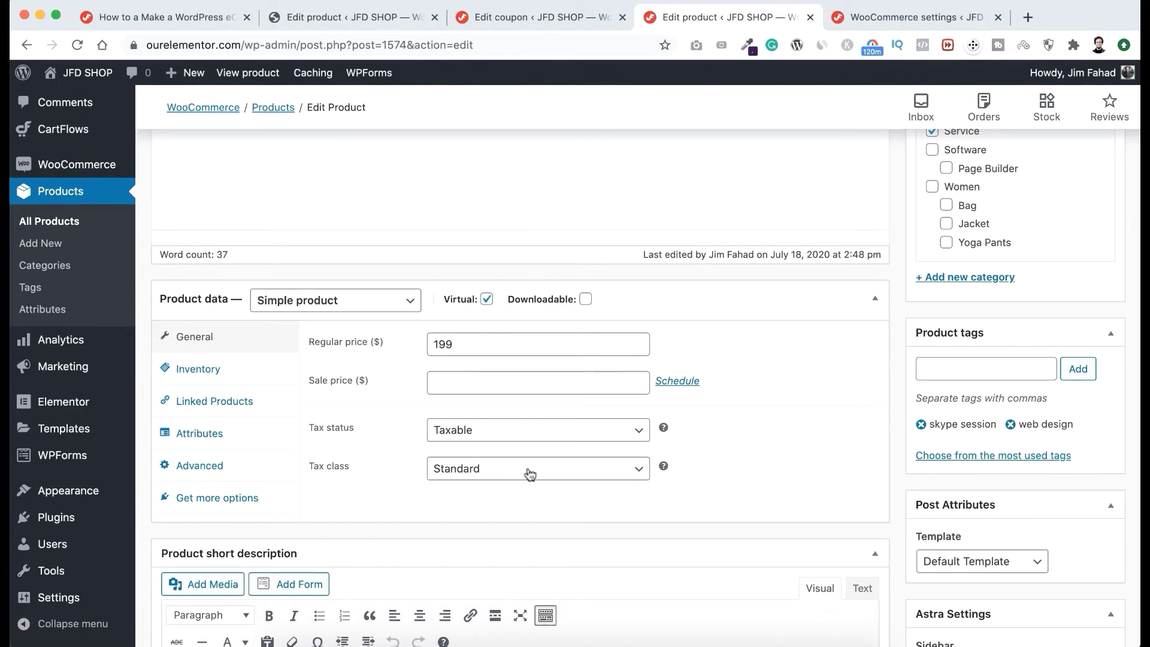
click(531, 476)
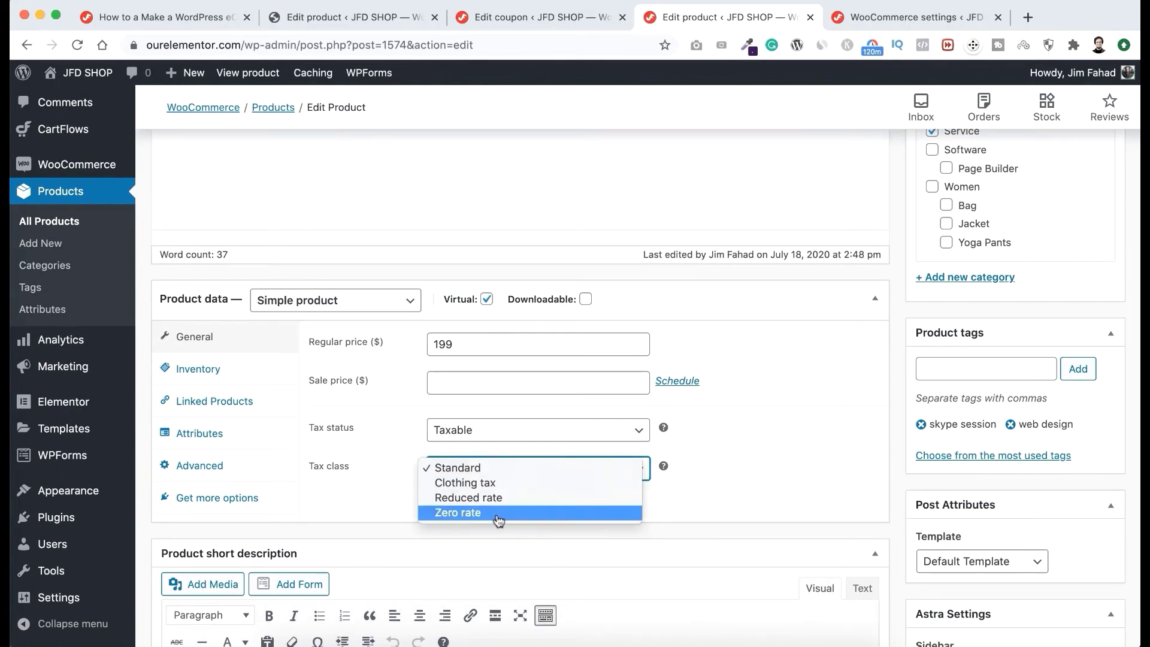
click(516, 514)
scroll(857, 376, up, 8)
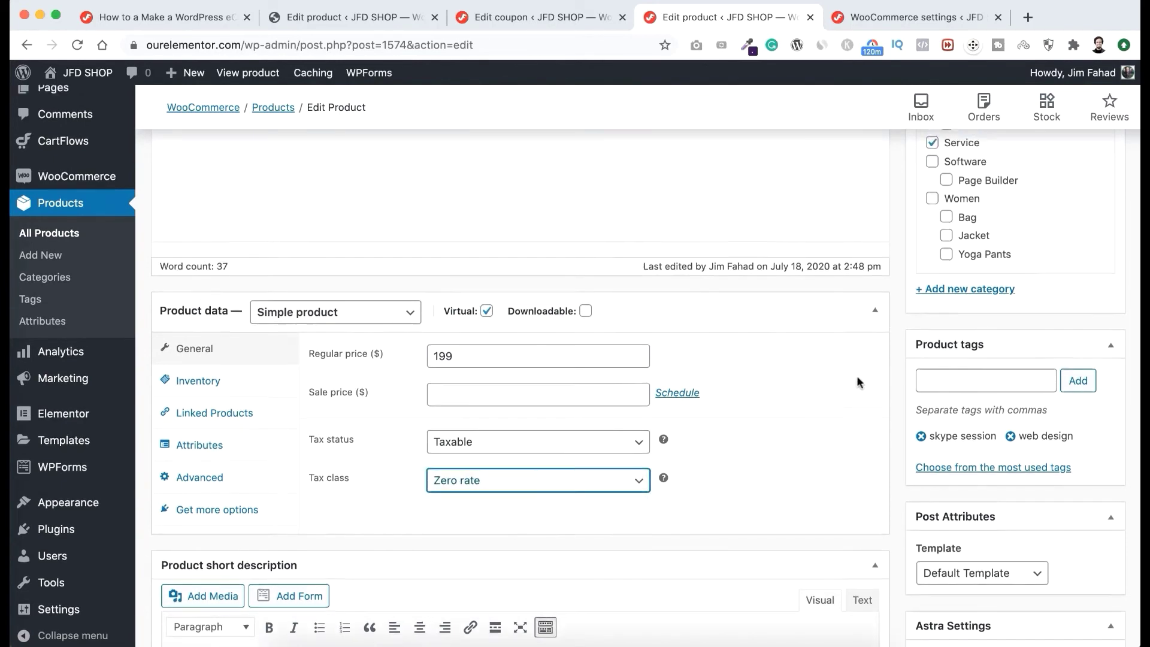
click(1103, 420)
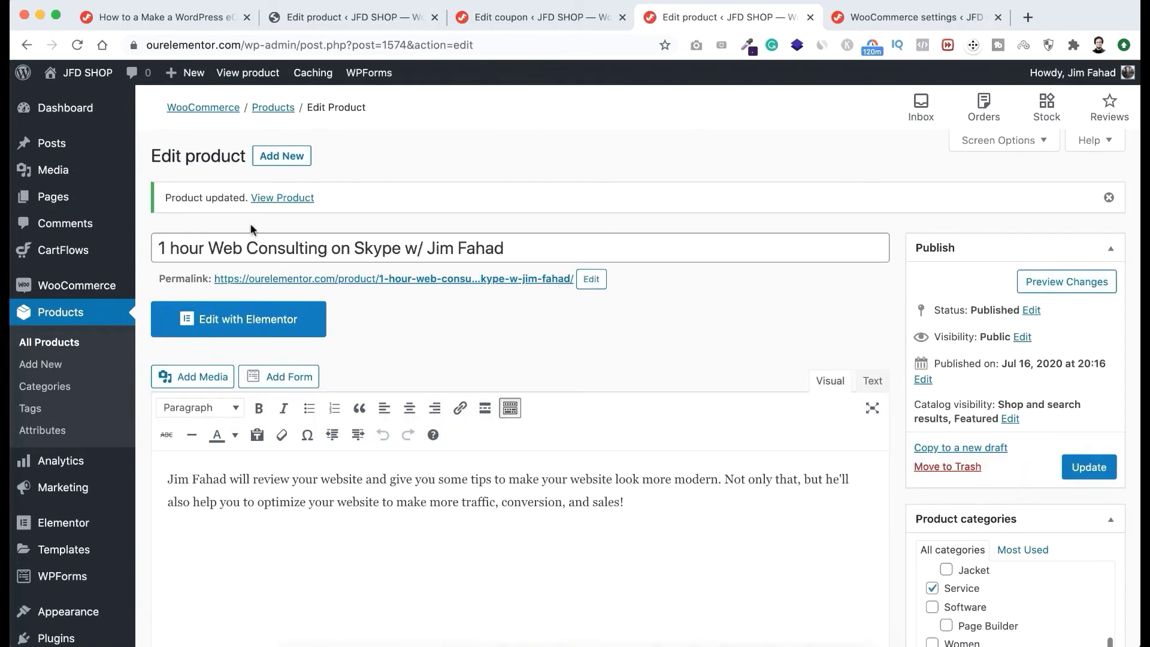
Step: Check the consulting product's tax in the cart totals against the zero rate tax settings
click(275, 206)
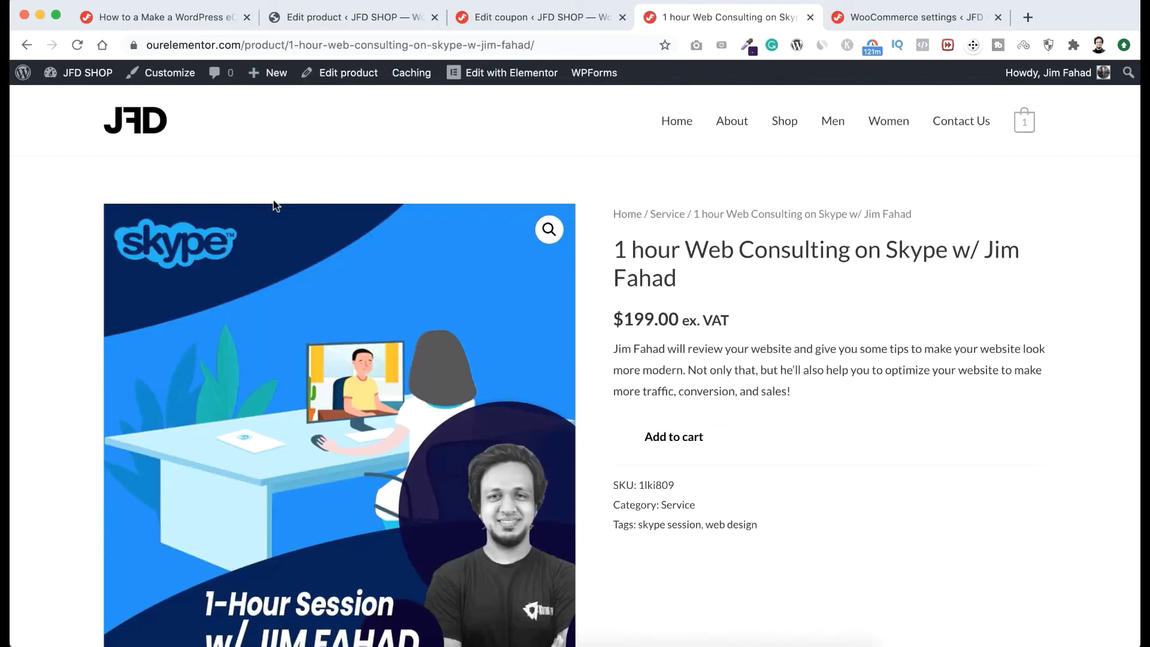
click(1025, 123)
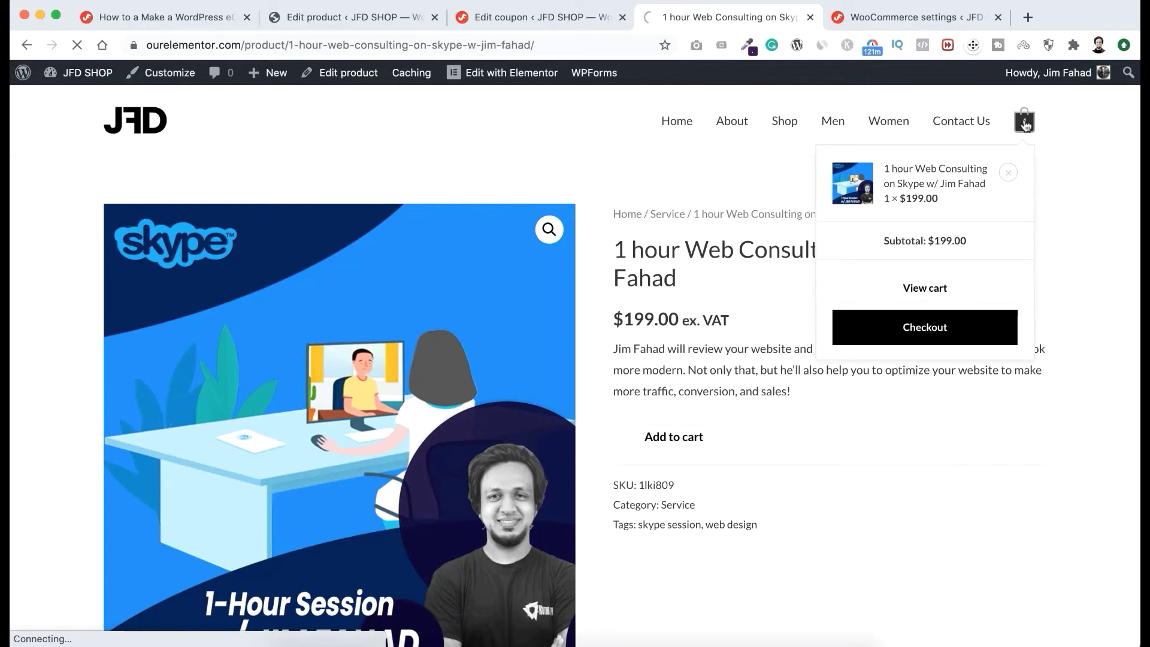
scroll(696, 462, down, 3)
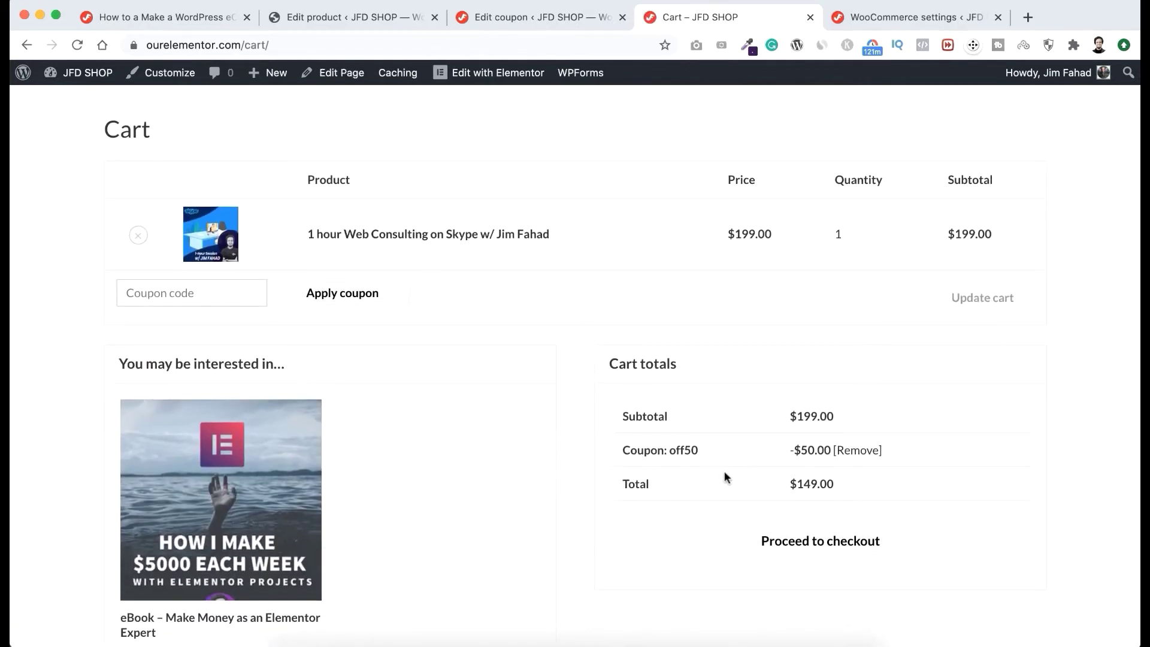
click(926, 16)
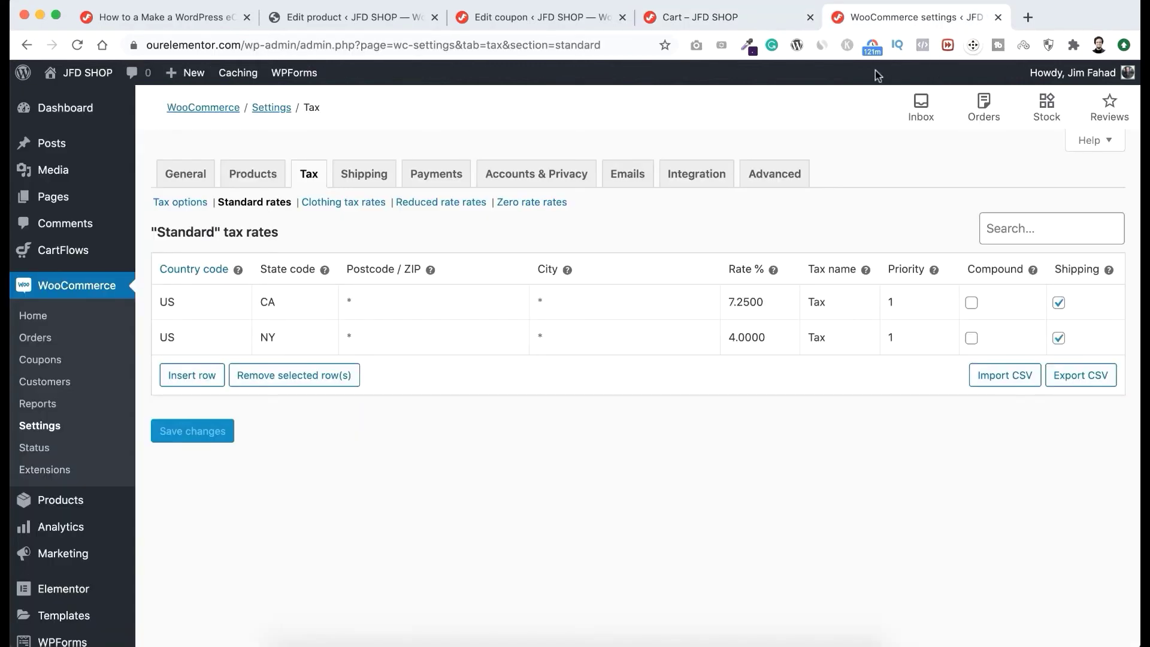
click(533, 209)
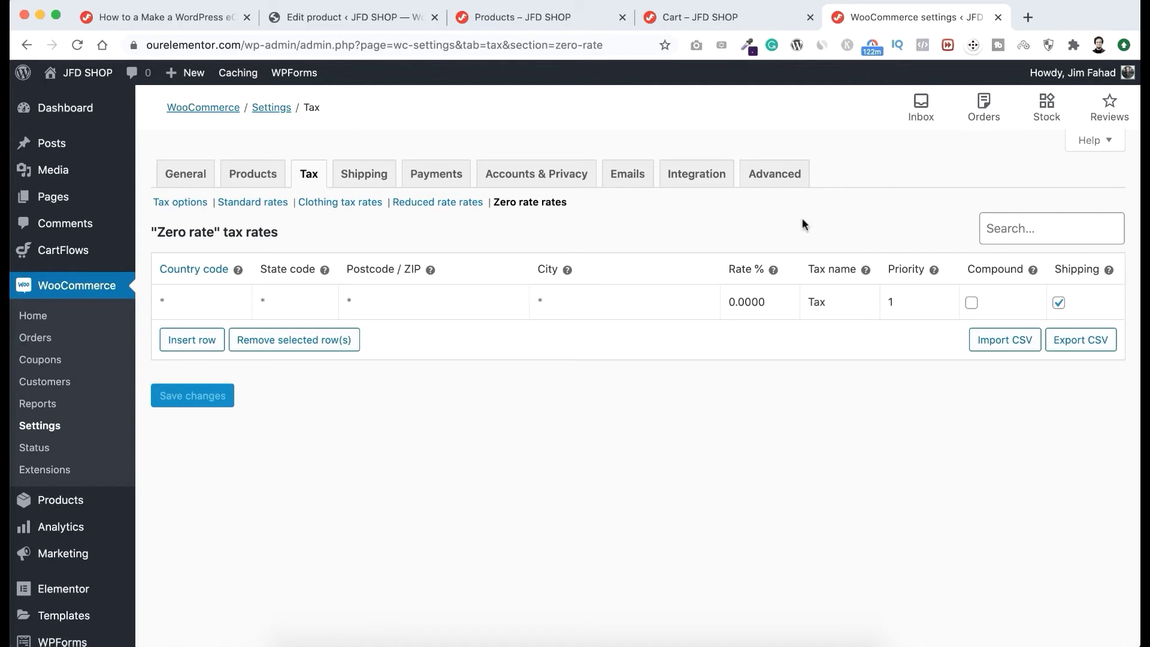
Step: Open the Down Sweater Jacket – Men's product from the shop page for editing
click(550, 23)
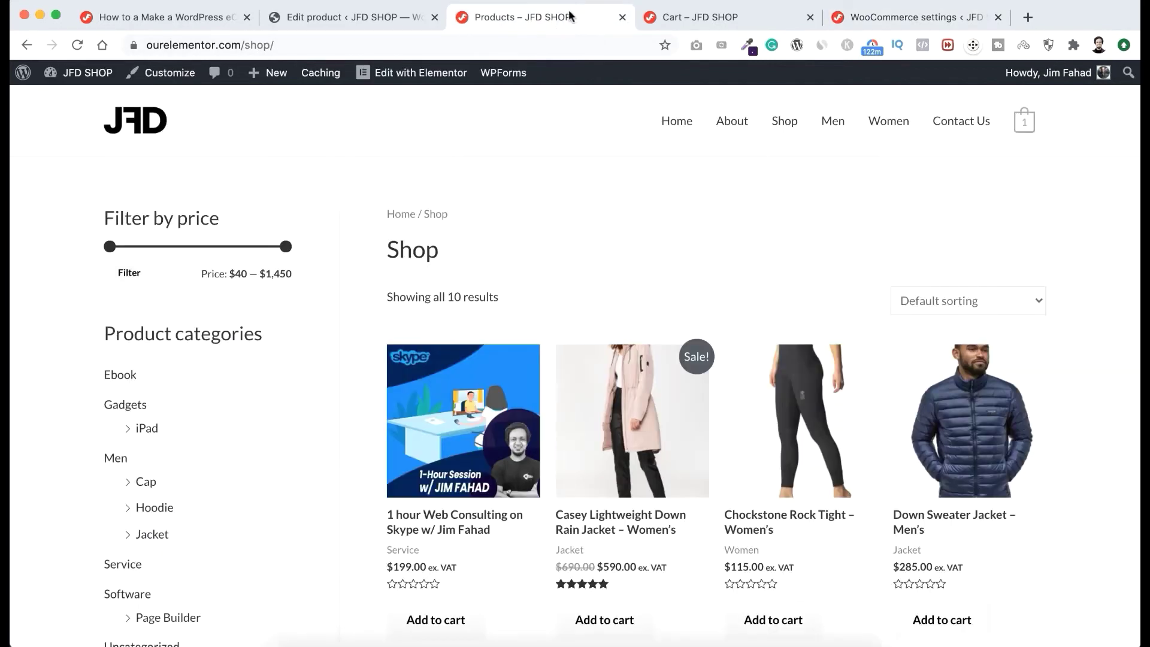
scroll(1104, 538, down, 3)
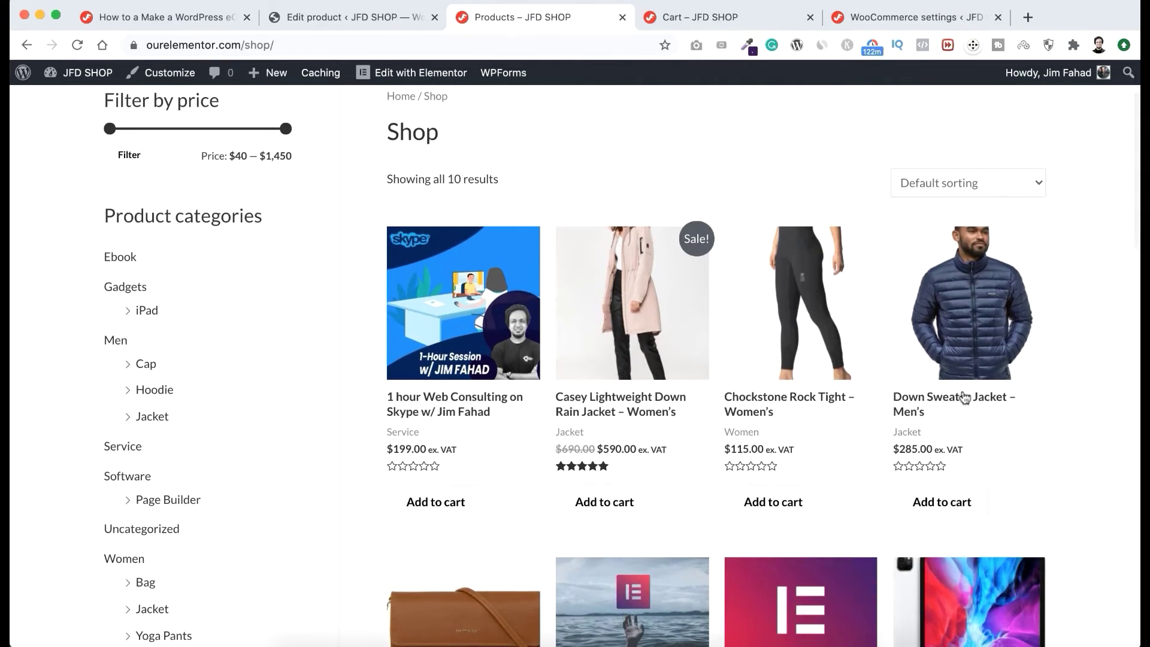
click(923, 401)
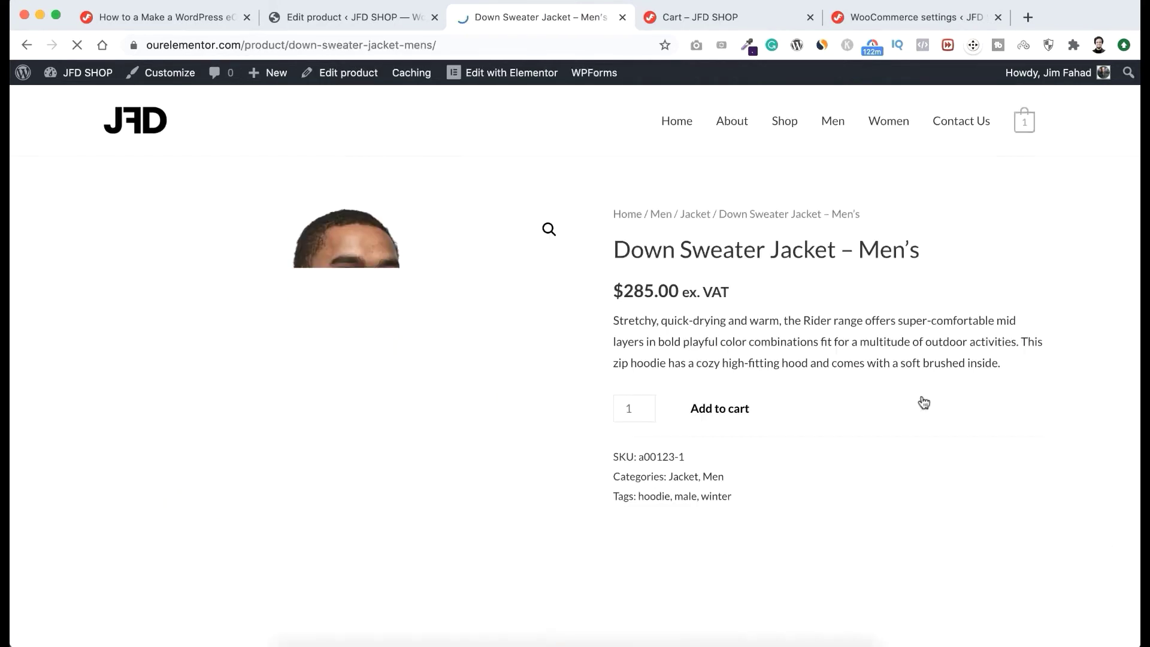
click(358, 82)
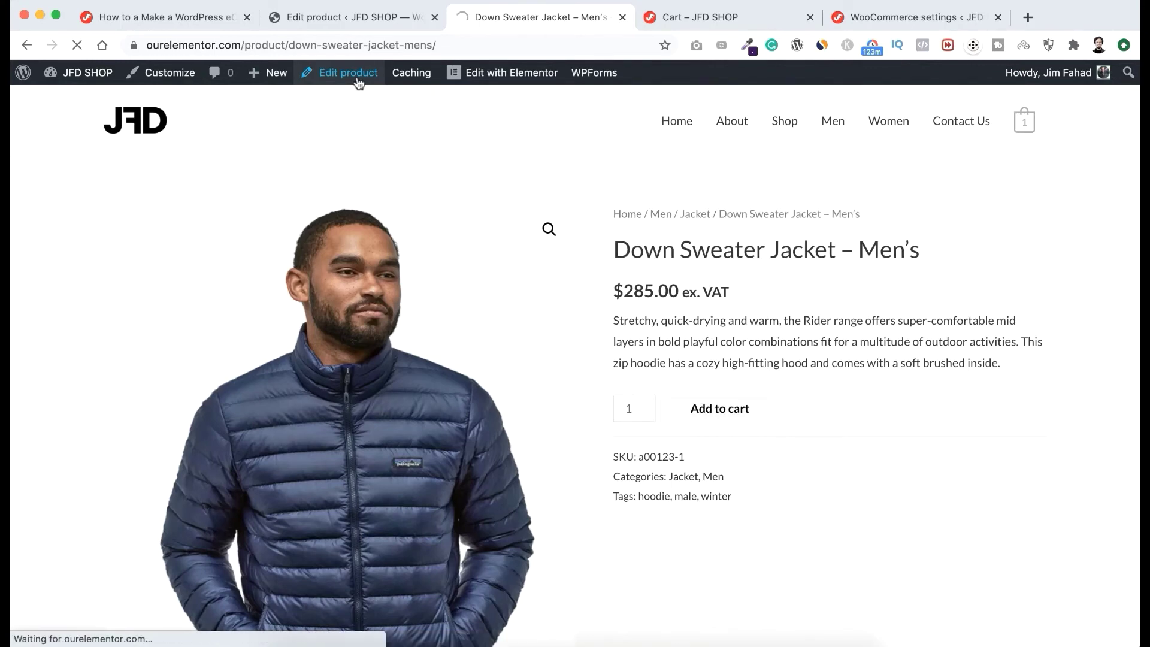
Step: Set the men's Down Sweater Jacket's tax class to Clothing tax and update the product
scroll(901, 545, down, 10)
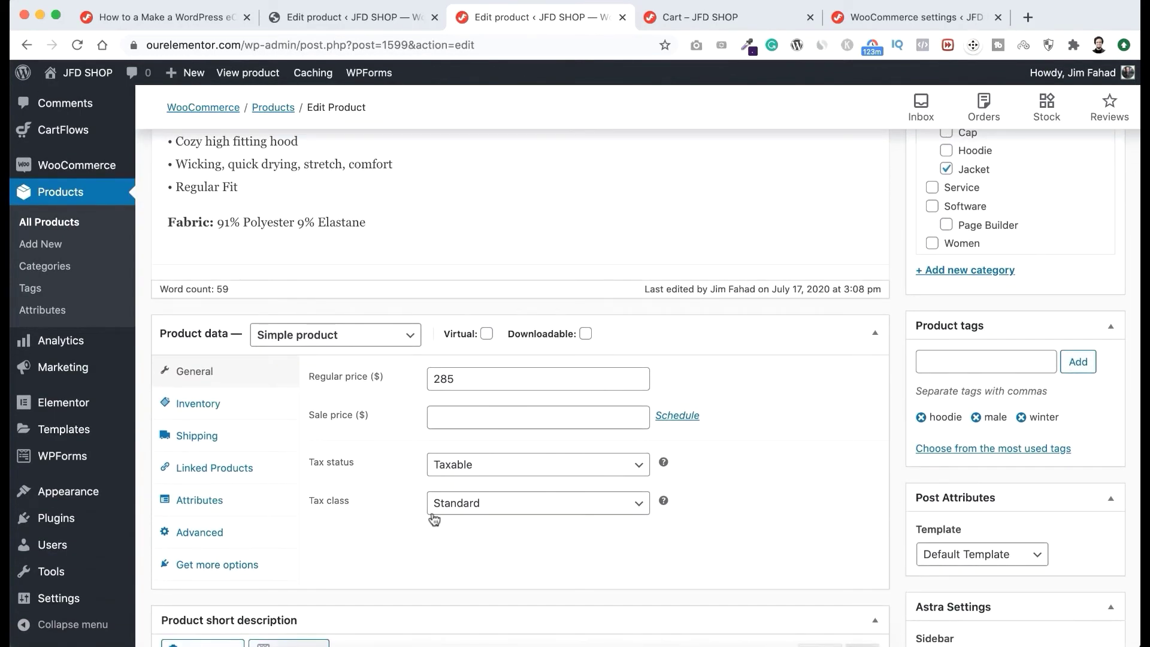
click(487, 508)
click(496, 519)
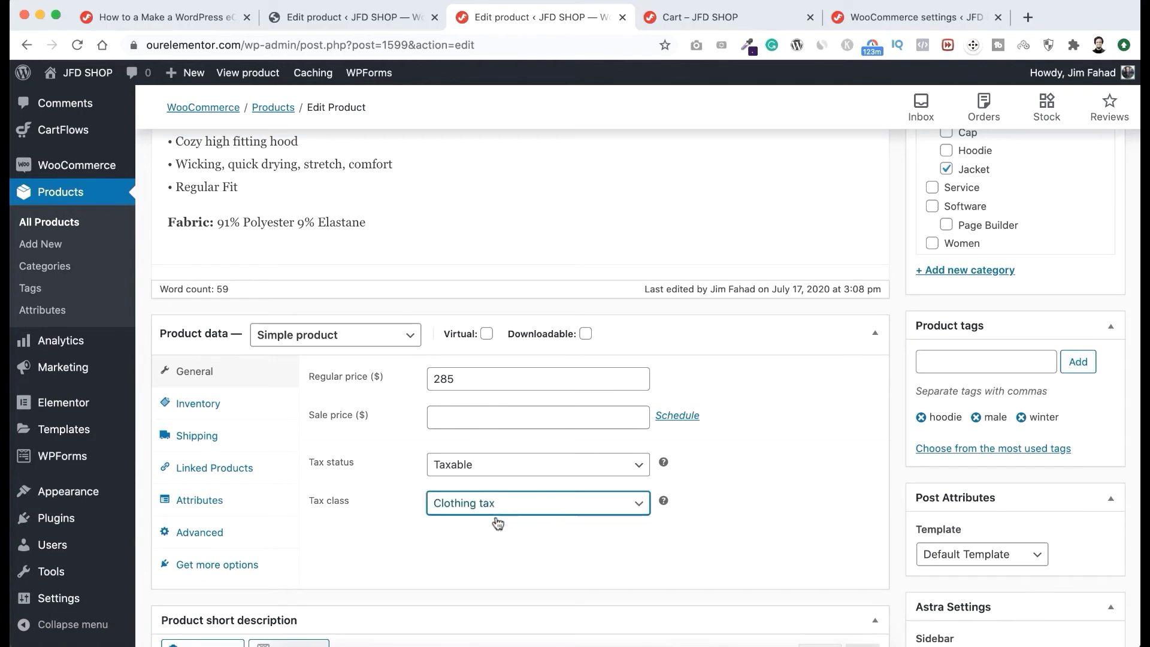
scroll(906, 360, up, 1)
scroll(906, 361, up, 5)
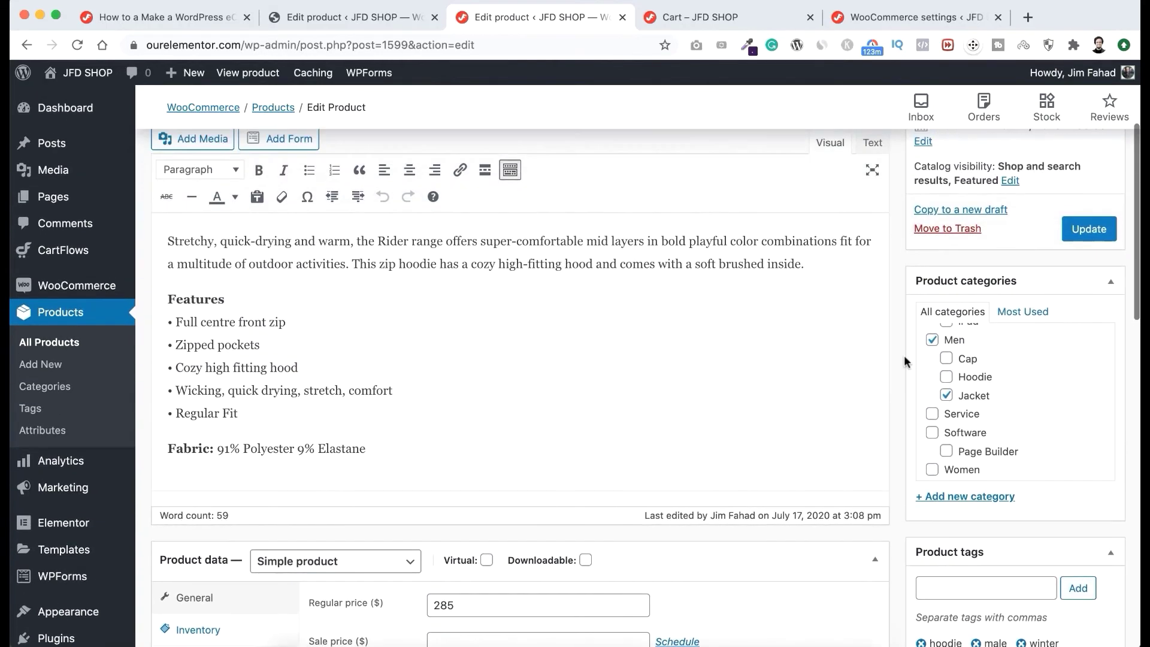
click(1088, 245)
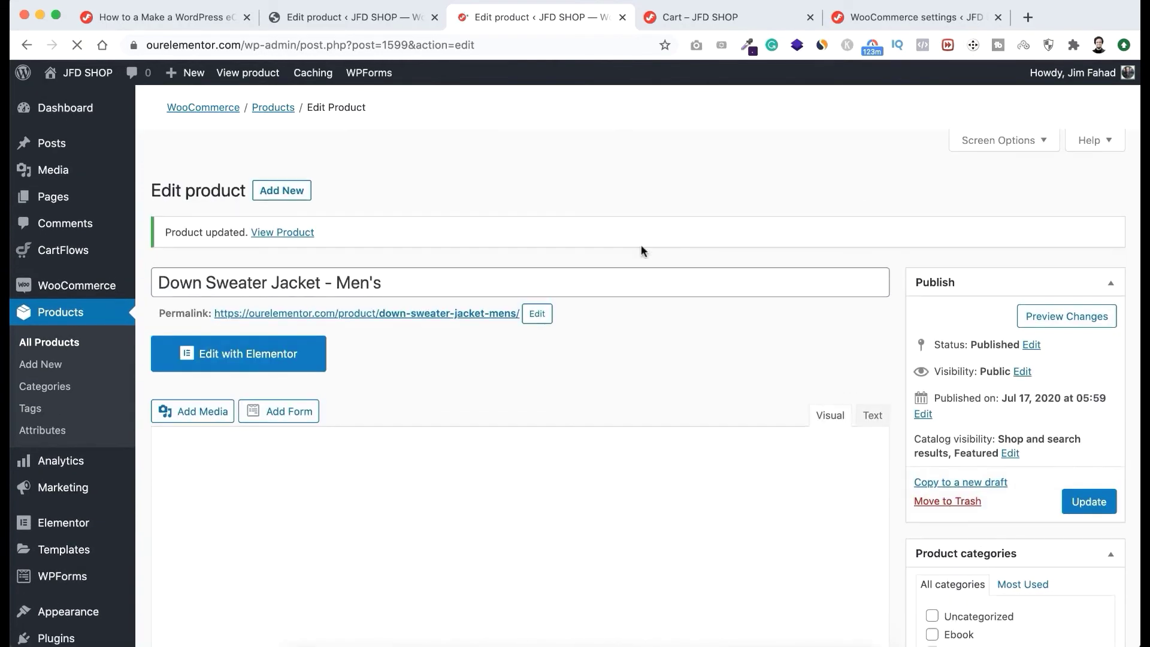
Step: Add the updated Down Sweater Jacket to the cart from its store page and review the cart totals
click(281, 202)
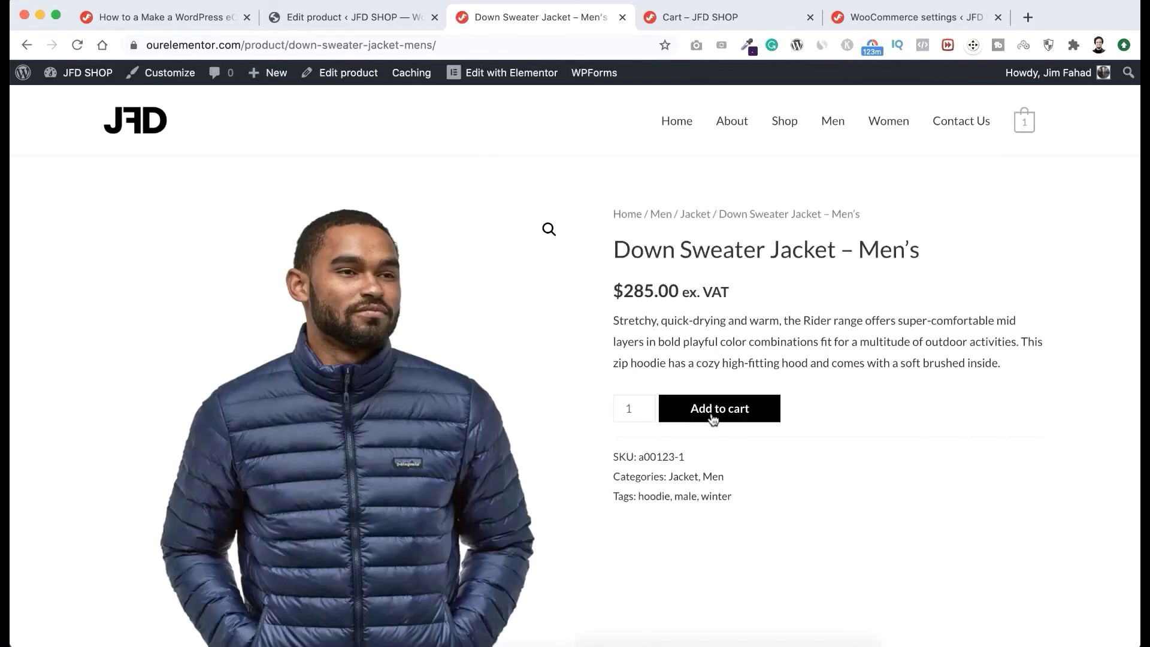
click(716, 417)
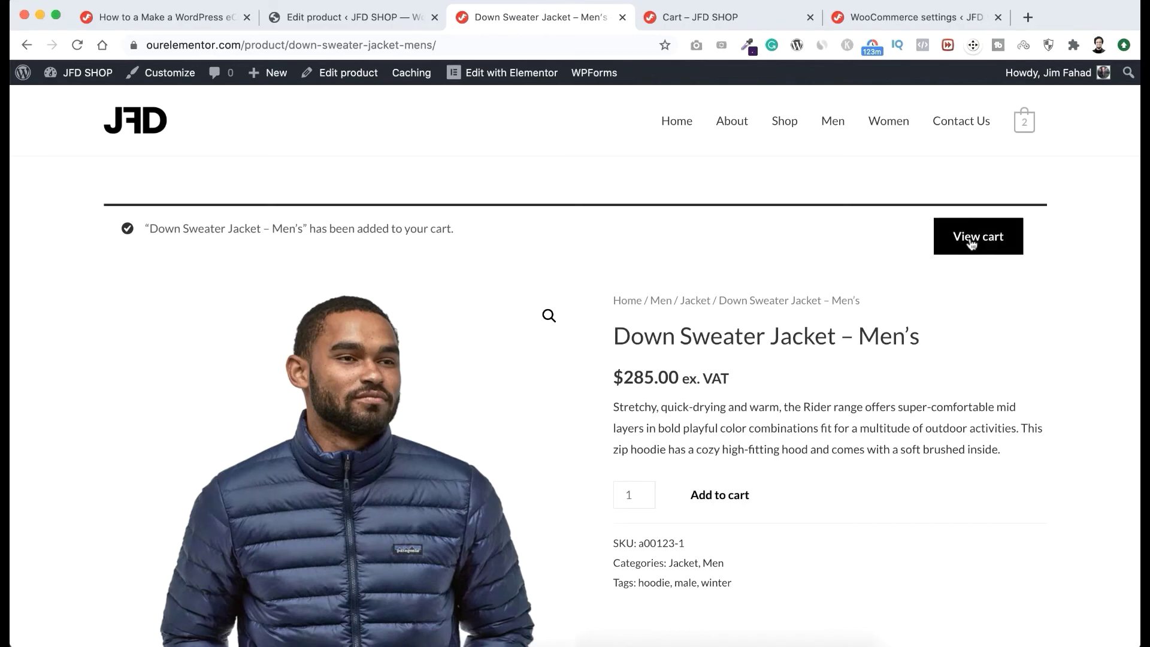
click(972, 240)
scroll(801, 507, down, 3)
scroll(688, 534, down, 1)
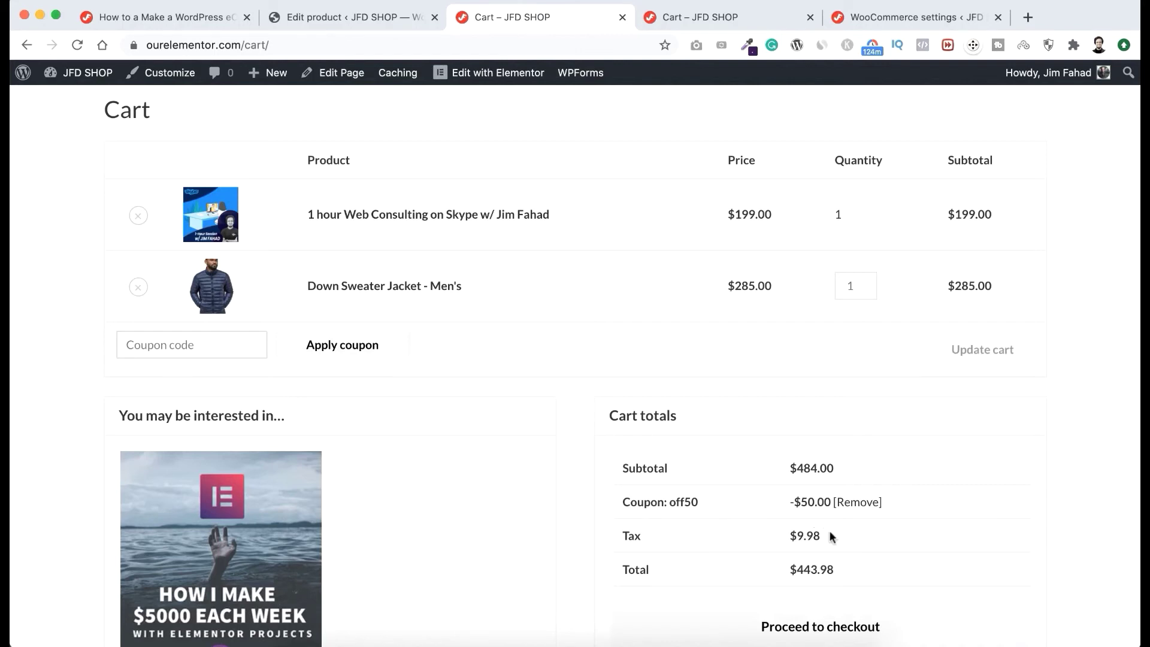
Step: Compare the clothing tax rates in the WooCommerce settings with the tax charged in the cart totals
click(908, 20)
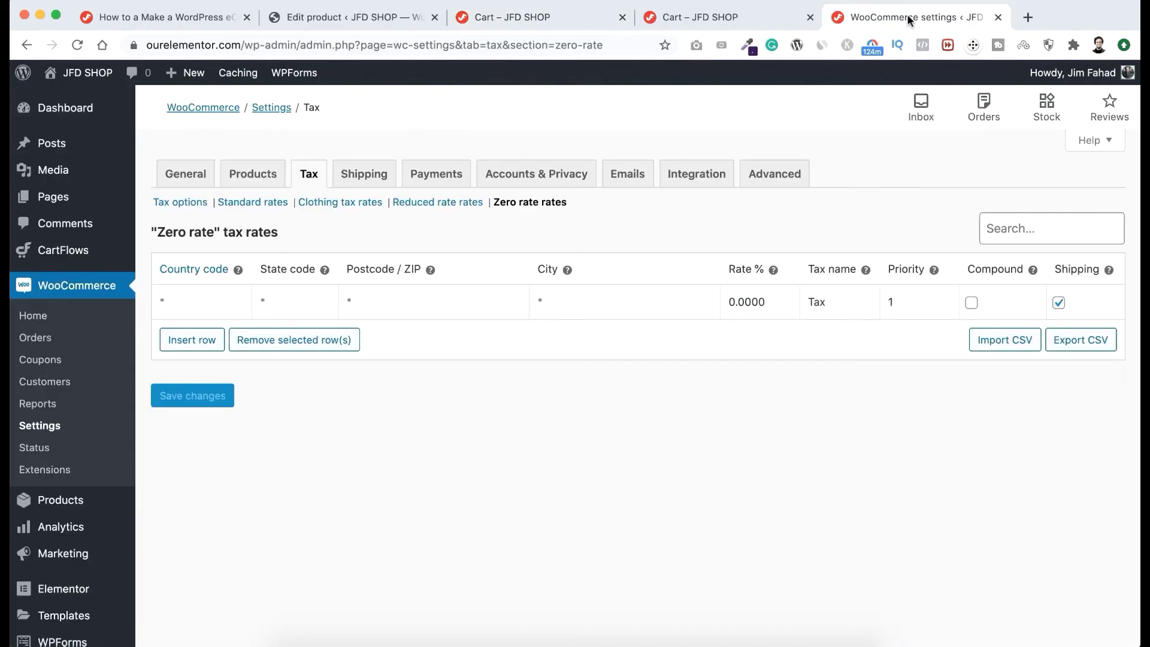
click(330, 205)
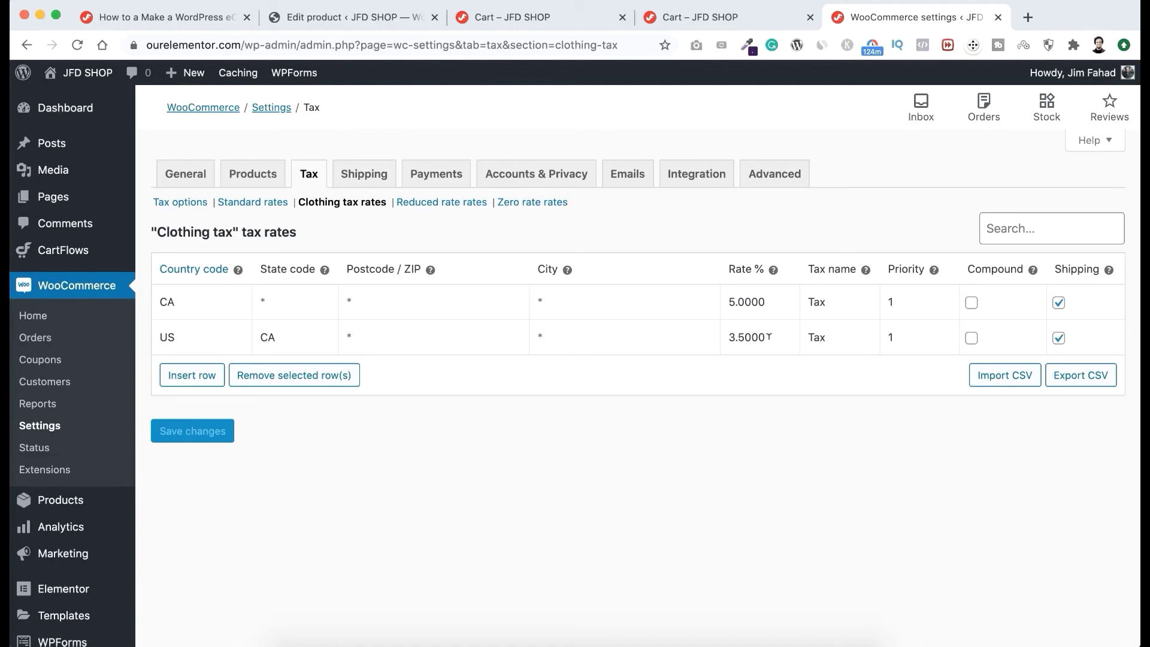
click(541, 17)
scroll(603, 412, down, 1)
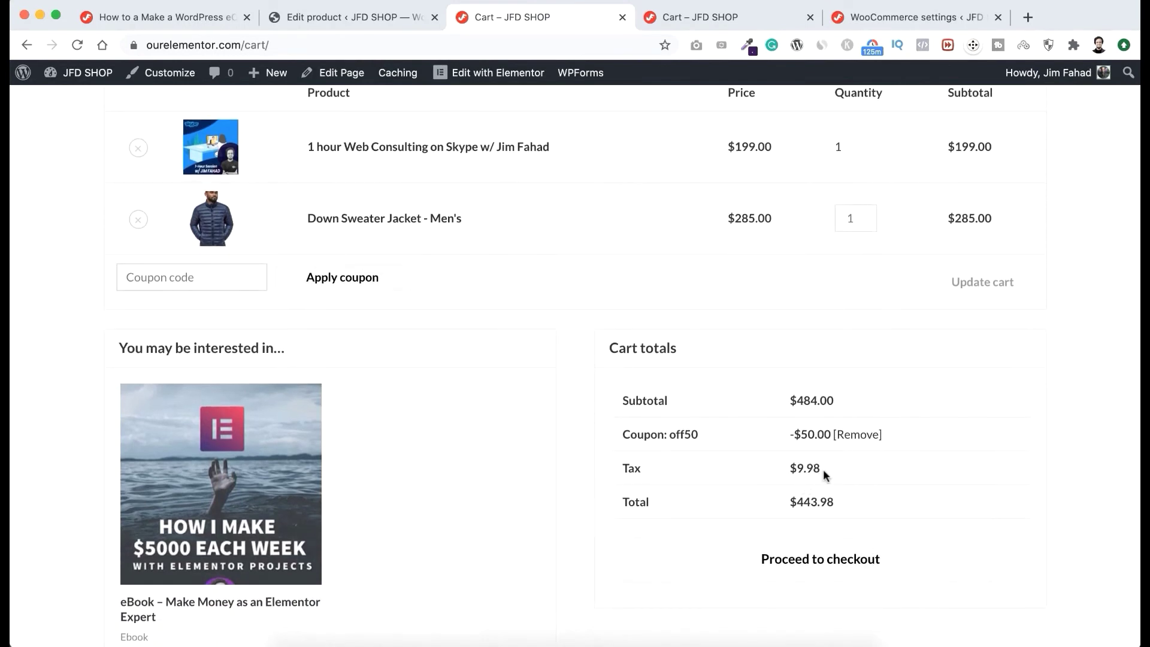
scroll(830, 473, up, 1)
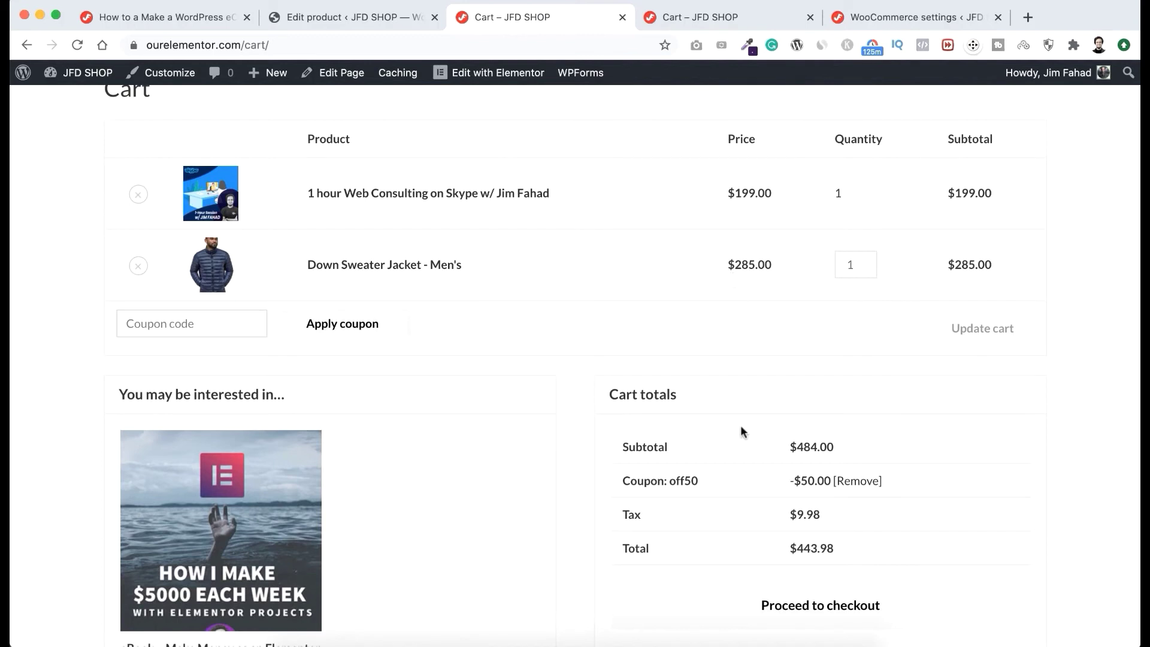
Step: Go from the cart to the WooCommerce settings and open the page for adding new plugins
click(905, 20)
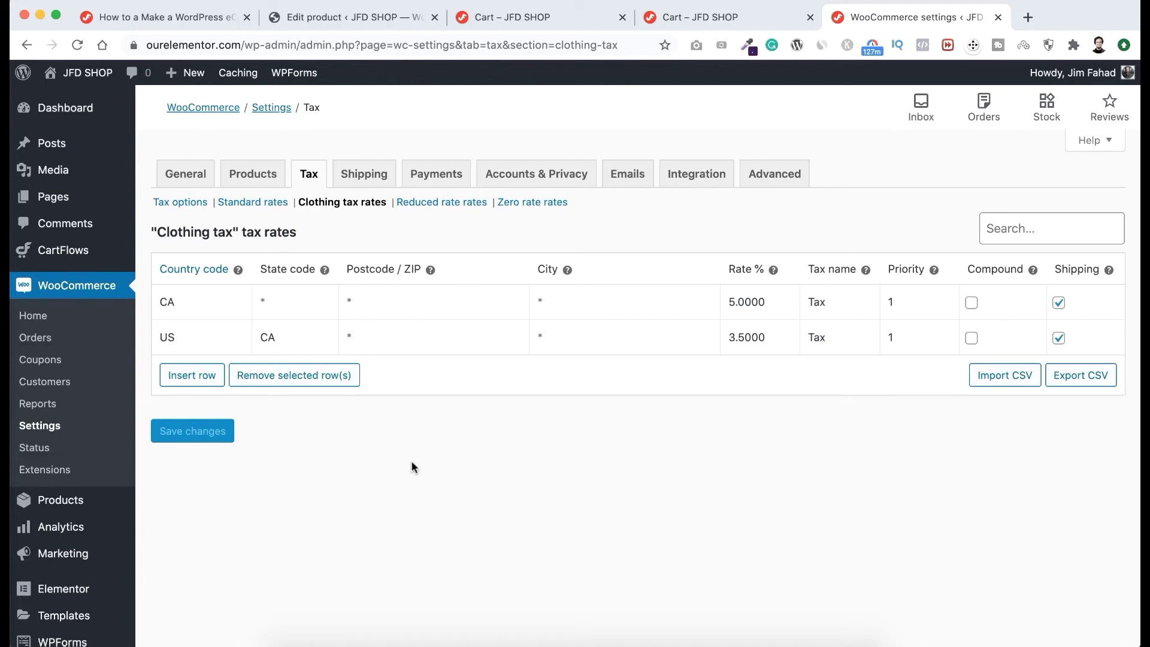
scroll(412, 466, down, 3)
mouse_move(29, 526)
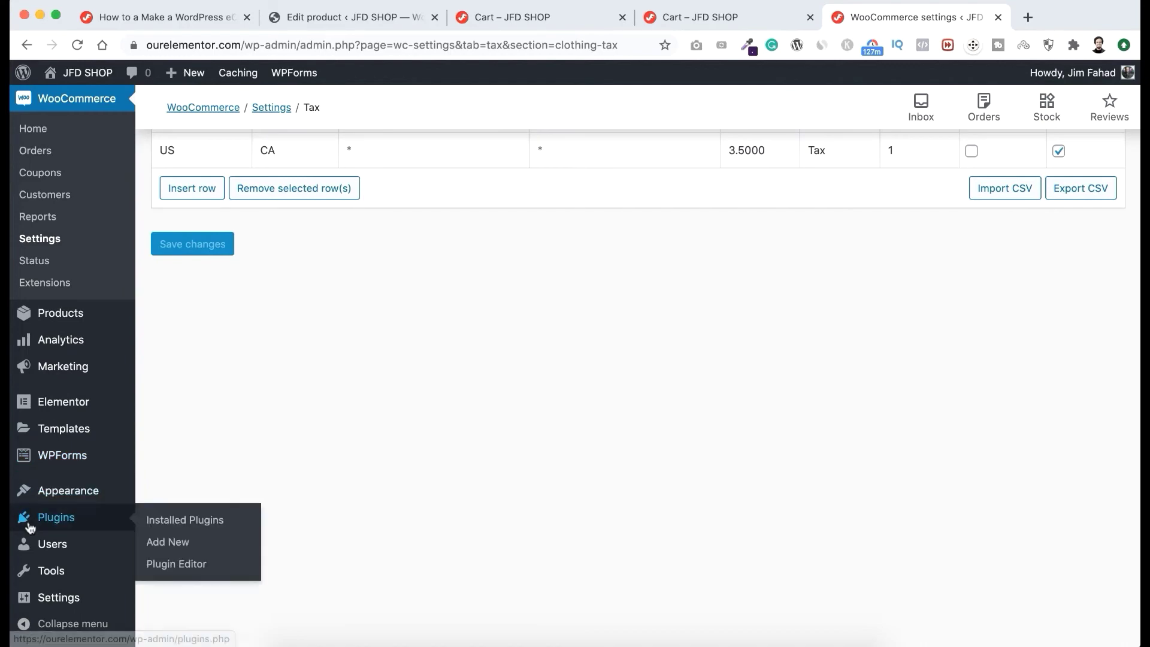
click(169, 543)
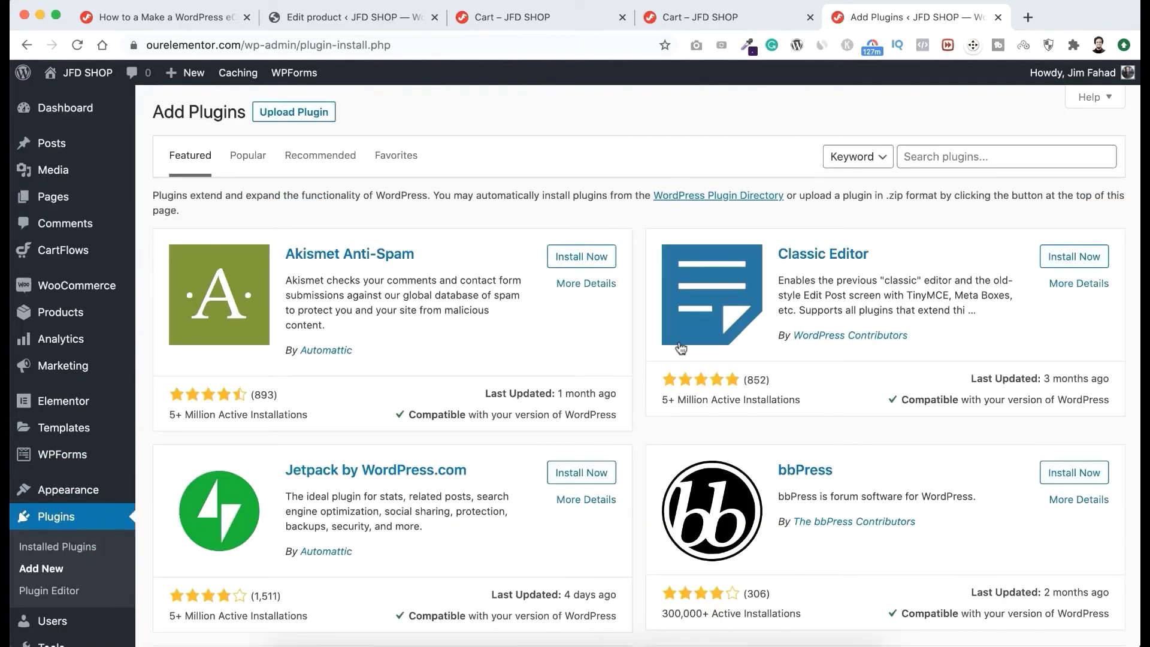
Step: Search the plugin directory for "woocommerce services", then install and activate the WooCommerce Services plugin
click(947, 156)
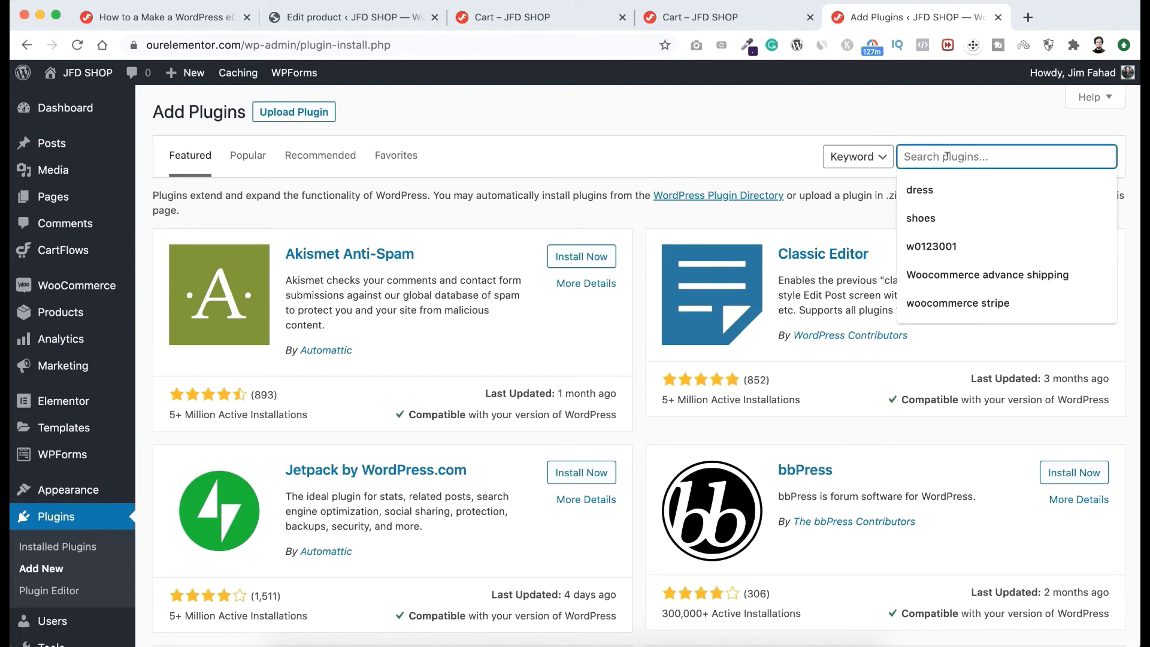
text(woocommerce)
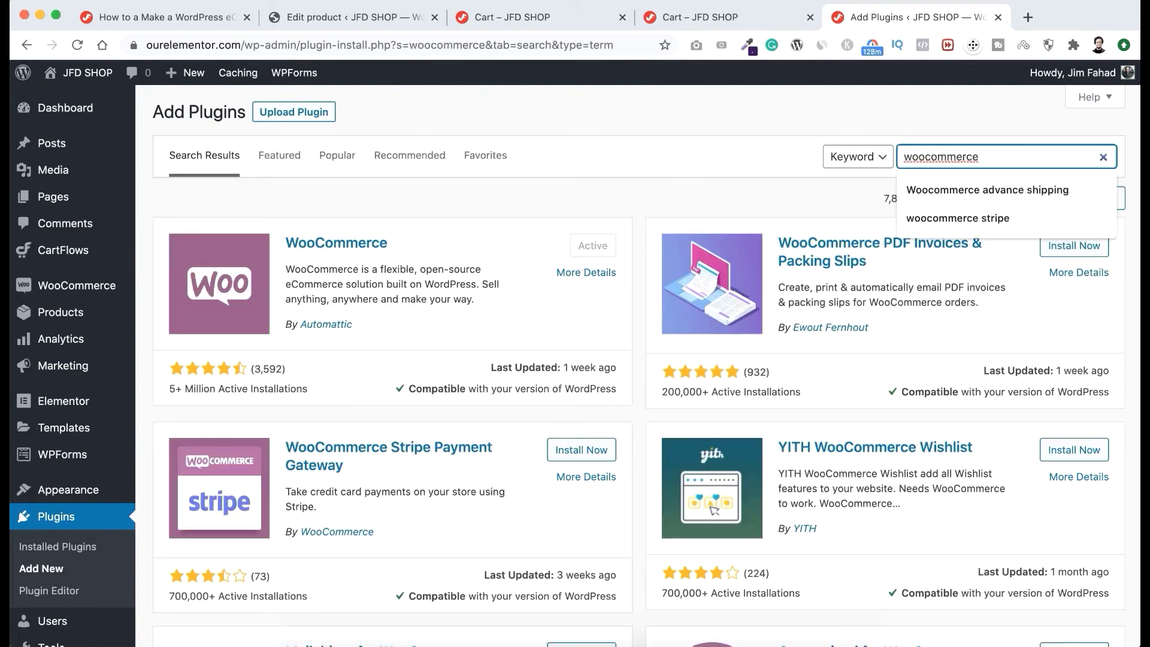
text( services)
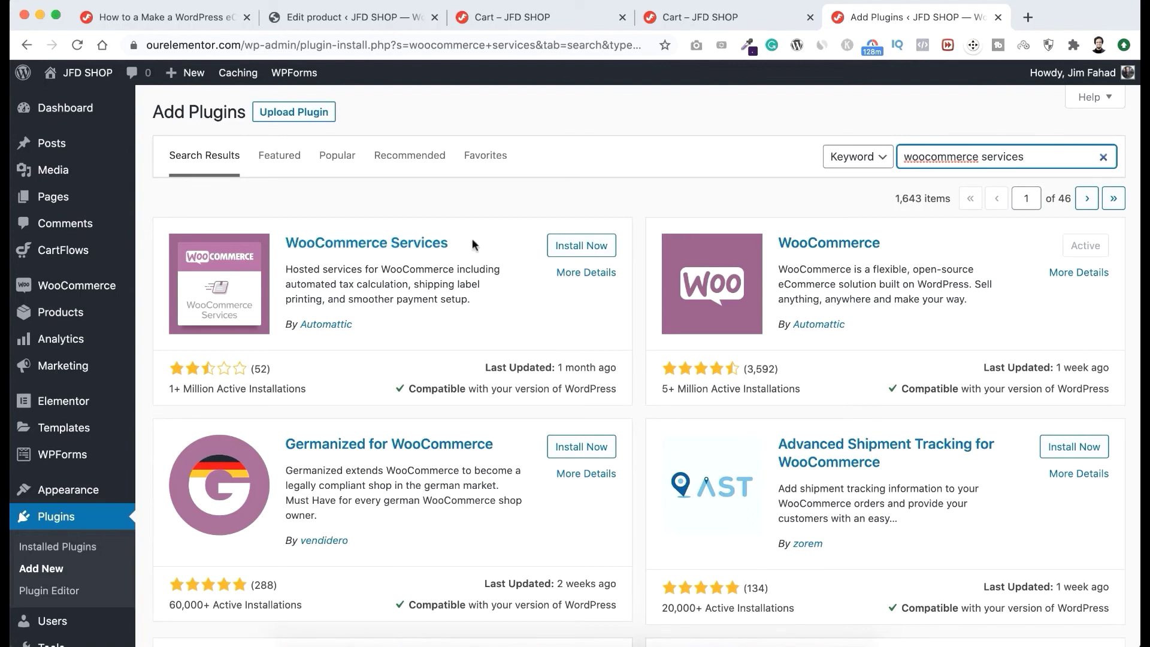
click(576, 251)
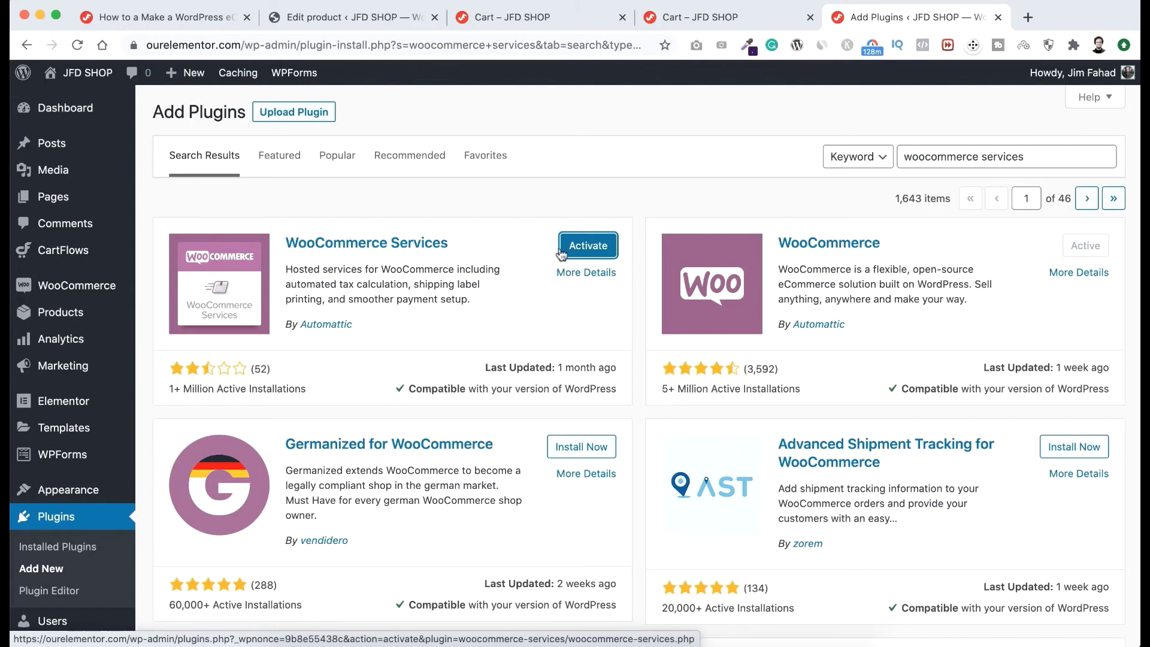
click(587, 254)
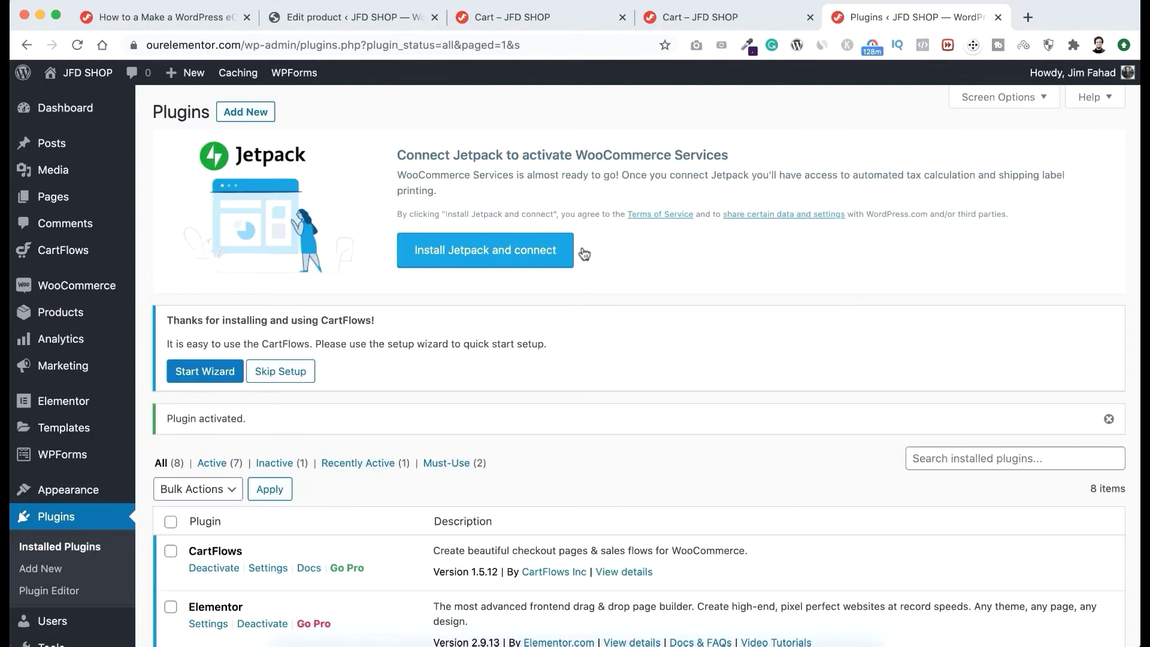
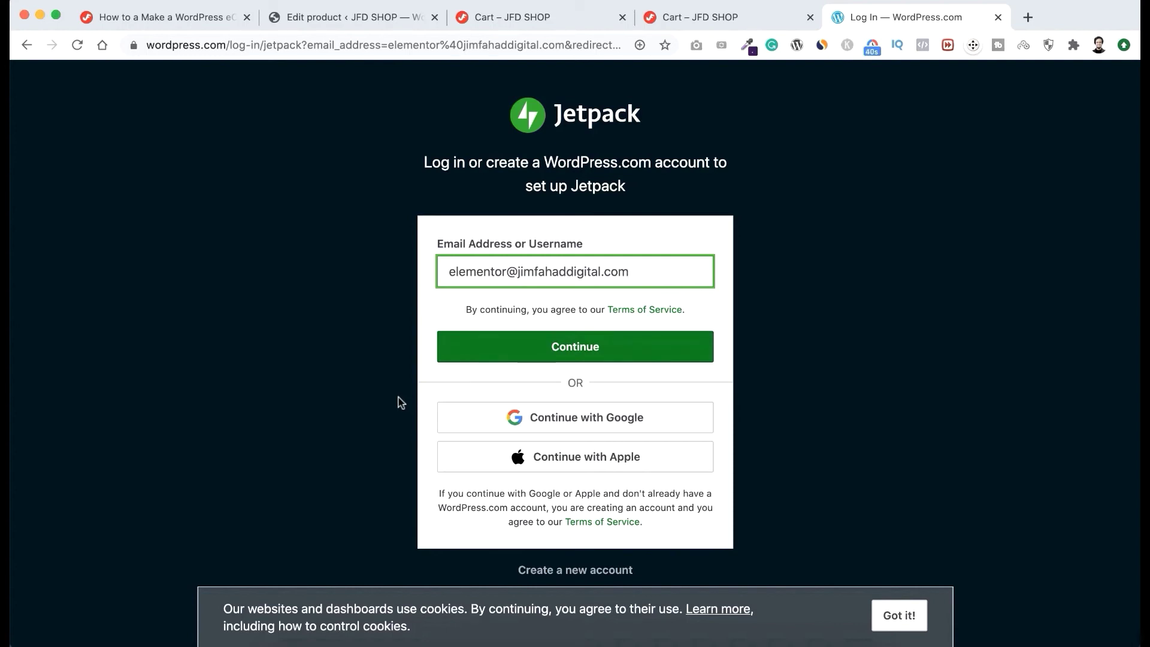
Step: Log in to WordPress.com for the Jetpack setup with the prefilled account e-mail and the login link sent by e-mail
scroll(399, 403, down, 2)
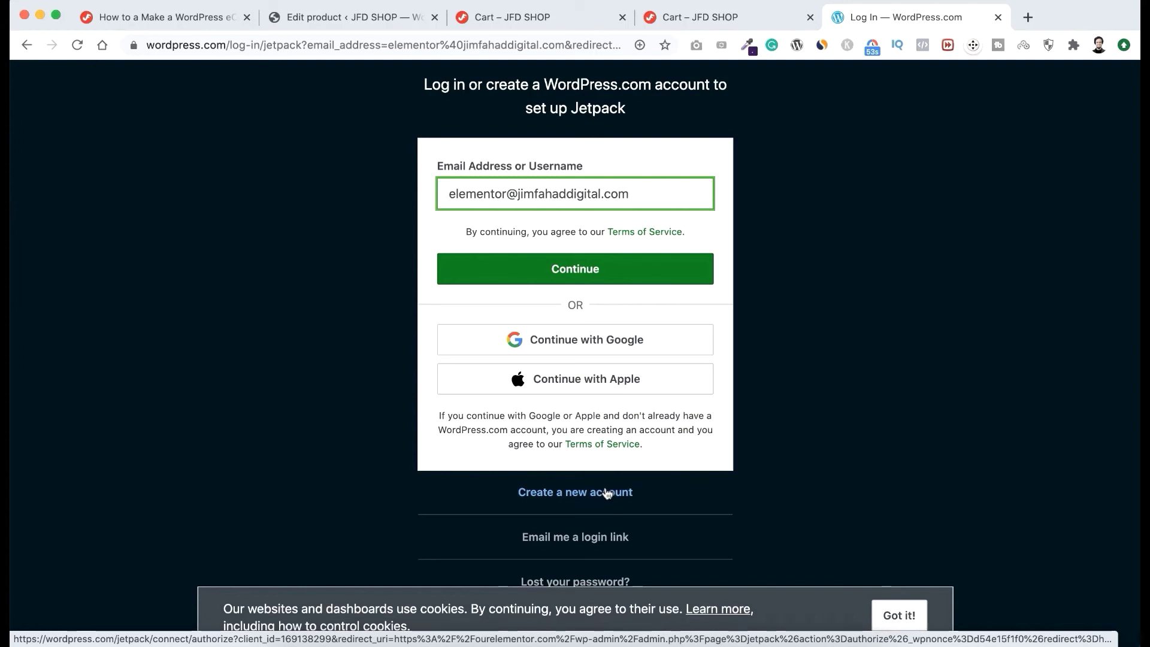
scroll(369, 400, up, 2)
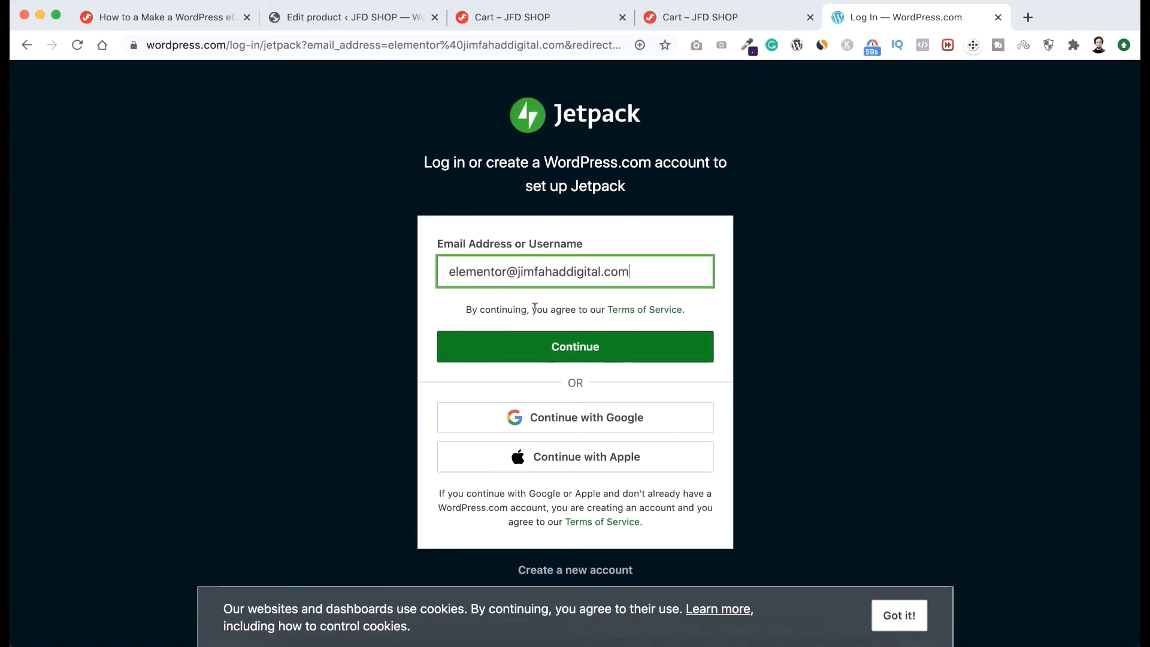
click(546, 358)
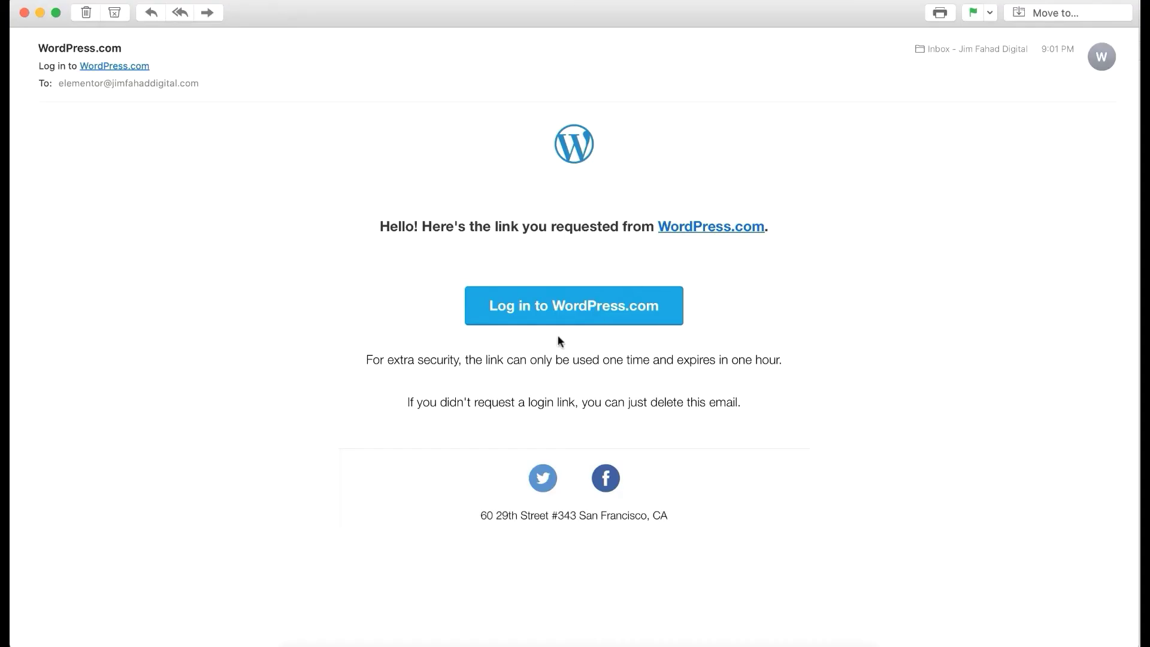
click(574, 303)
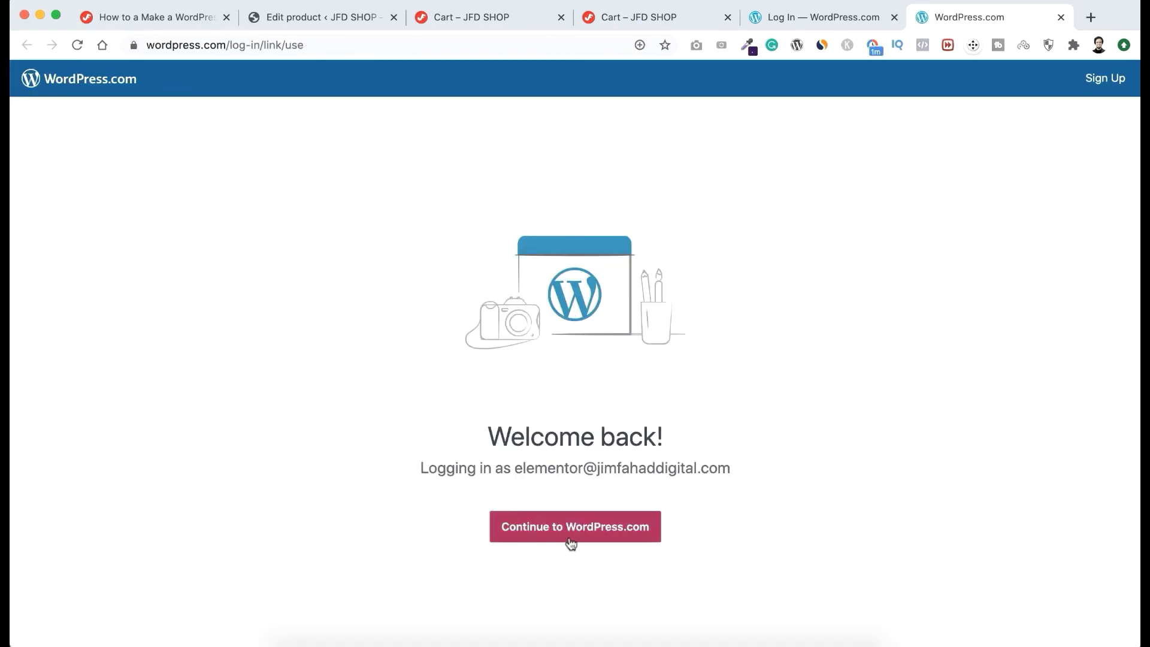
click(565, 539)
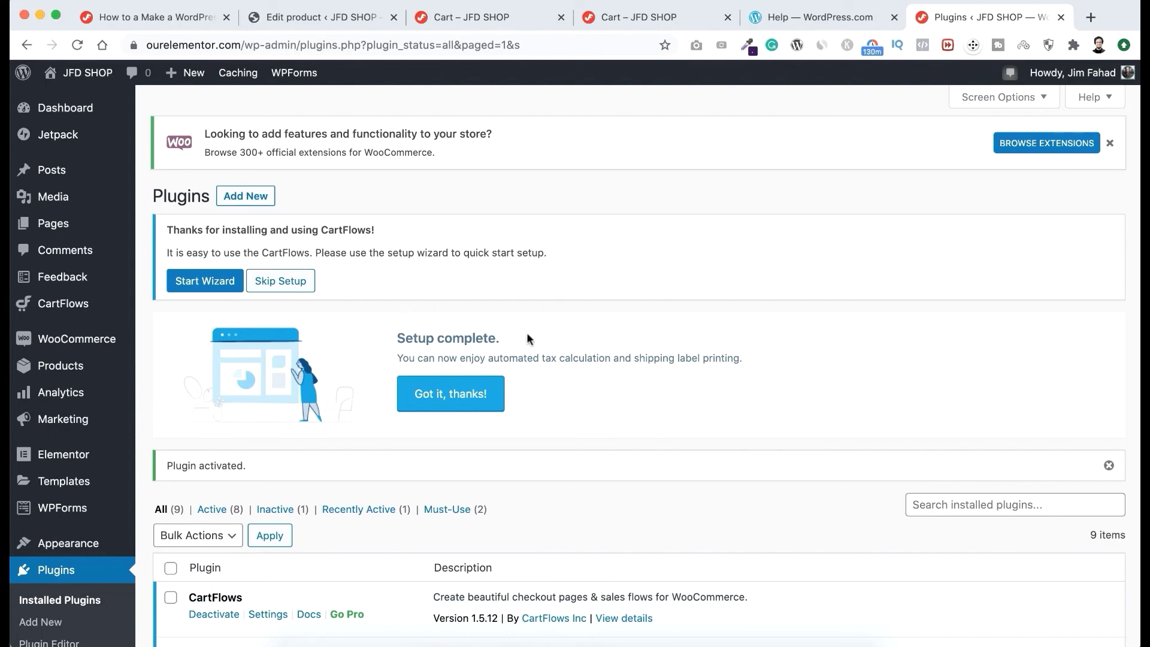
Step: Enable automated taxes in the WooCommerce tax options and save the changes
mouse_move(33, 344)
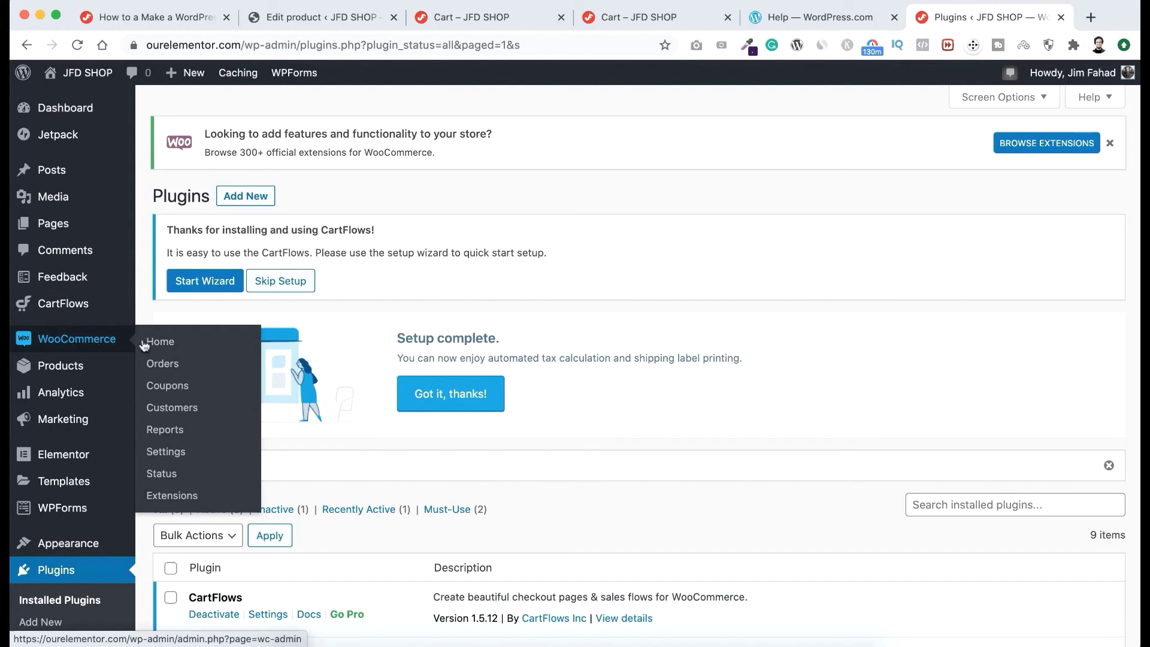
click(167, 453)
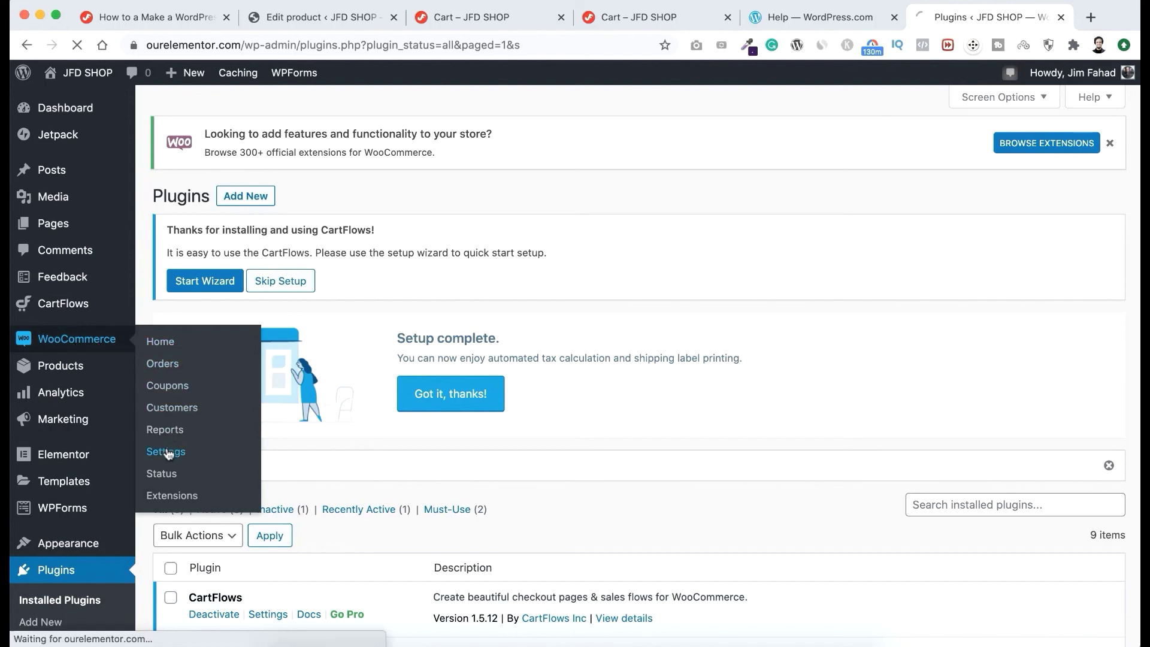
click(440, 291)
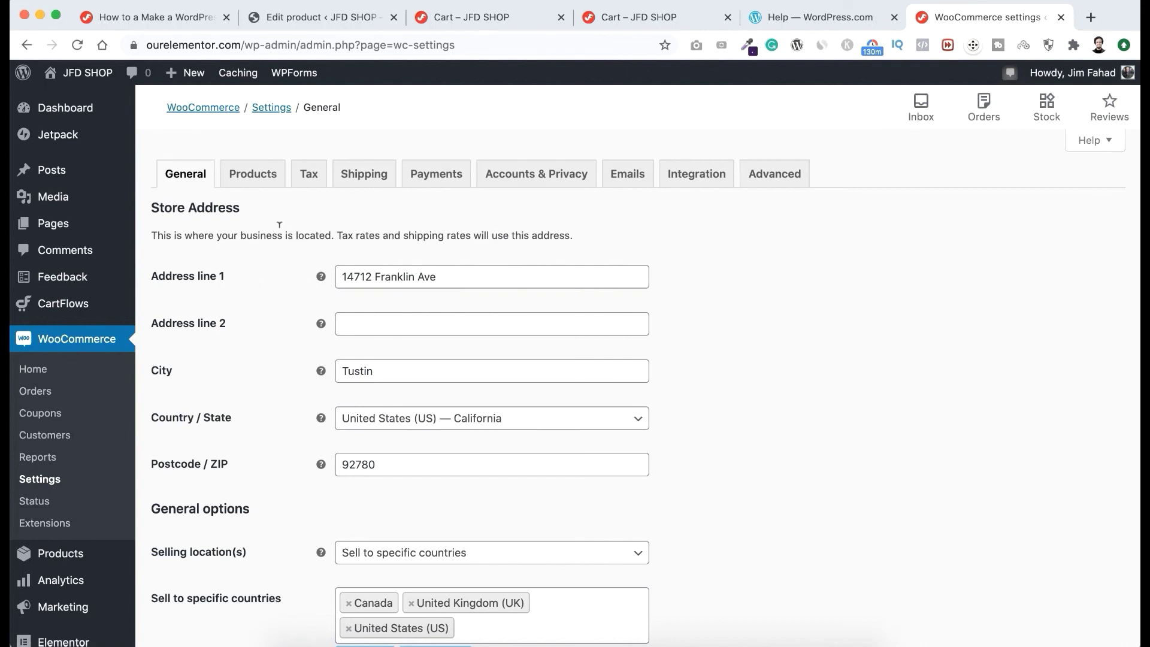
click(310, 175)
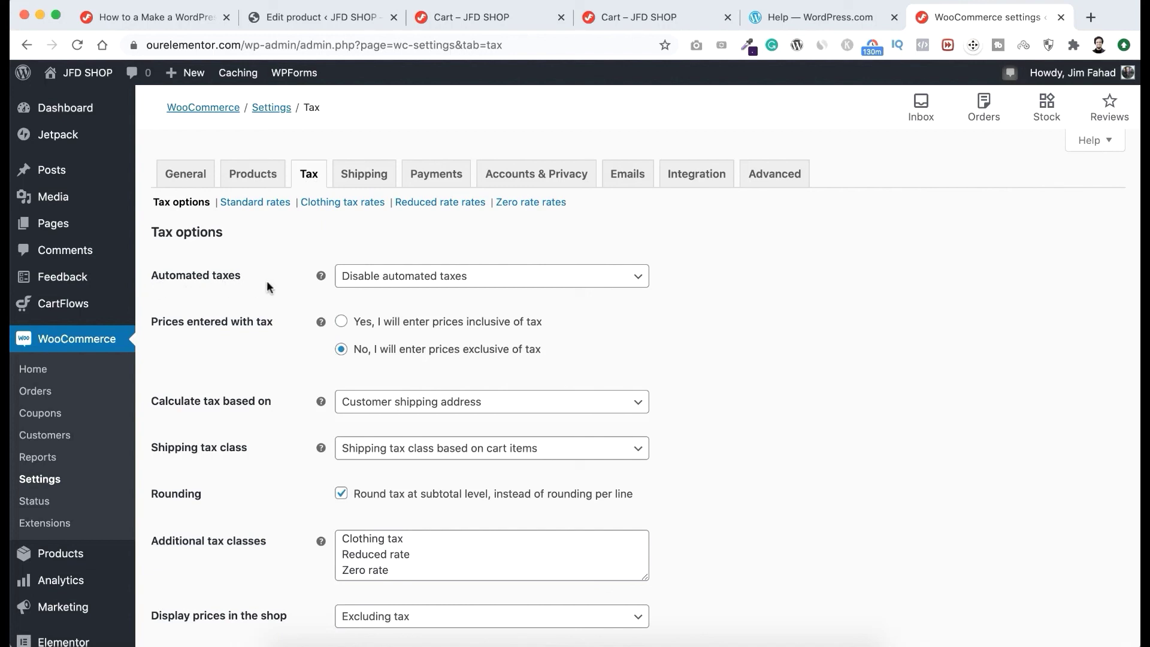
click(435, 277)
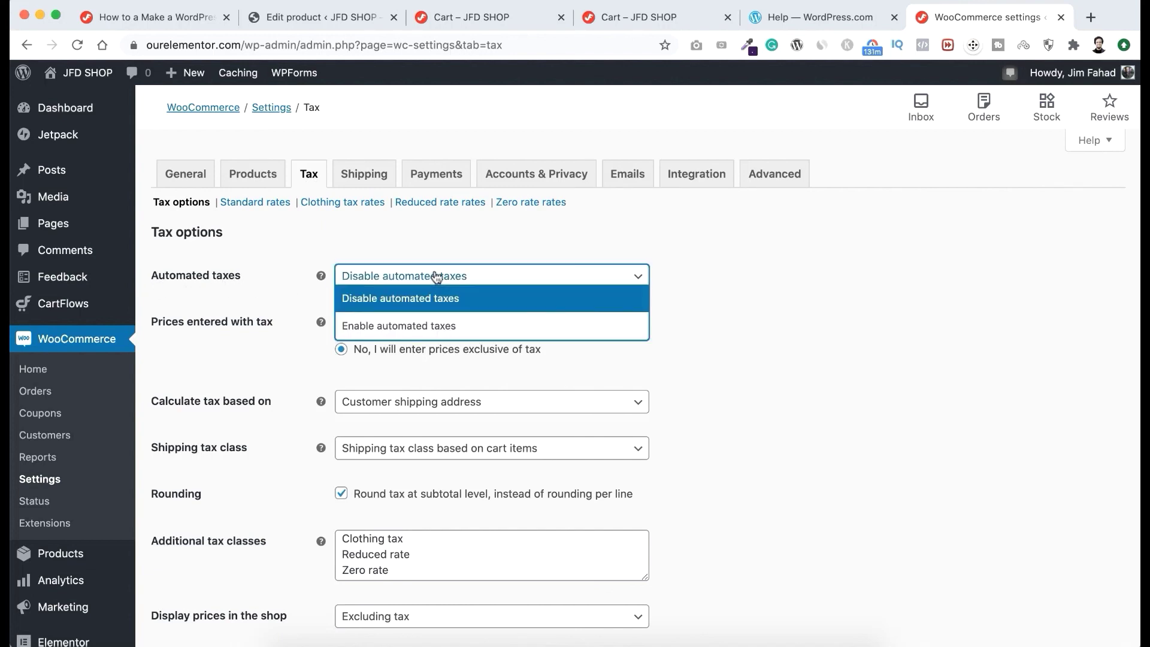
click(475, 327)
scroll(403, 498, down, 5)
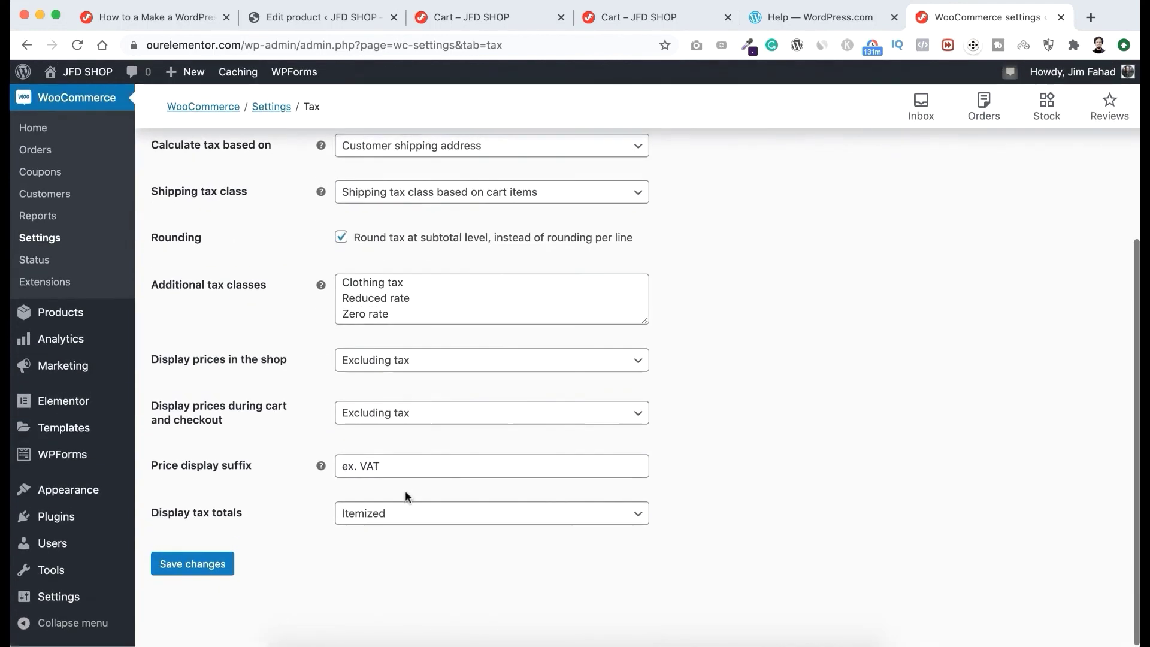
click(207, 576)
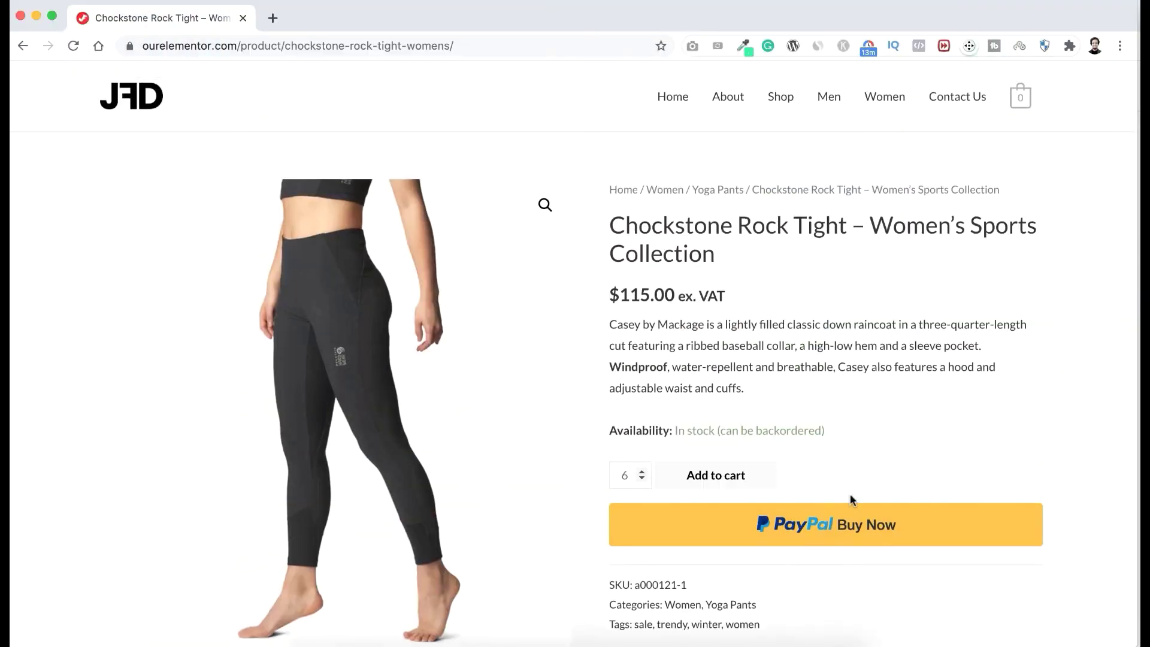
scroll(591, 300, down, 1)
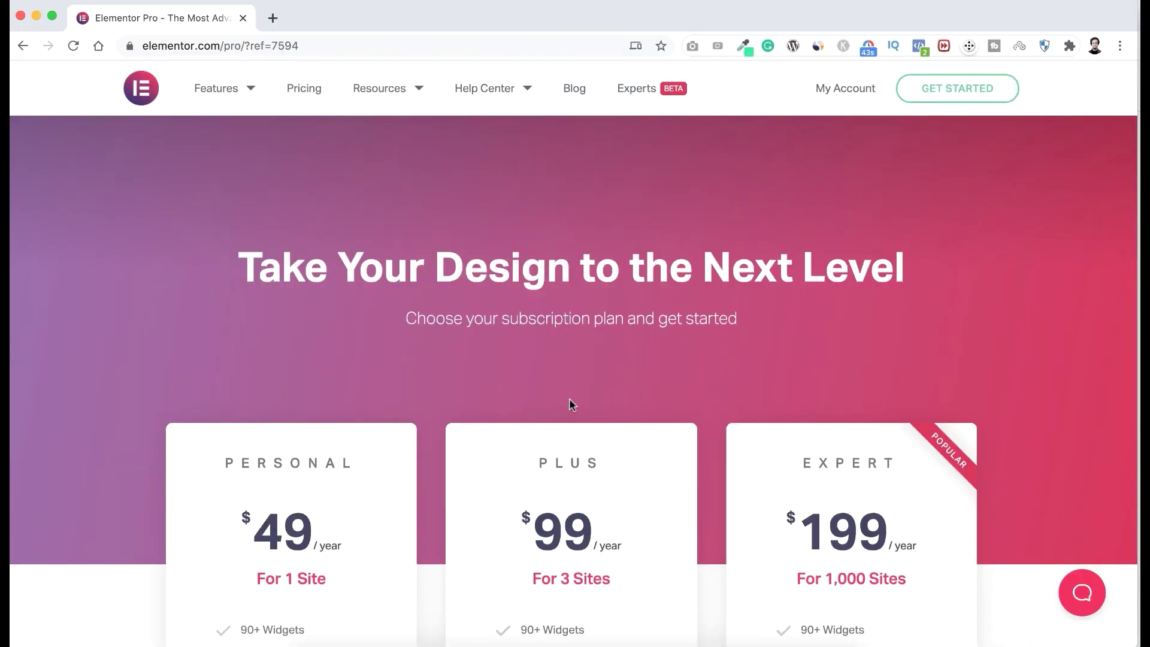
scroll(350, 341, down, 4)
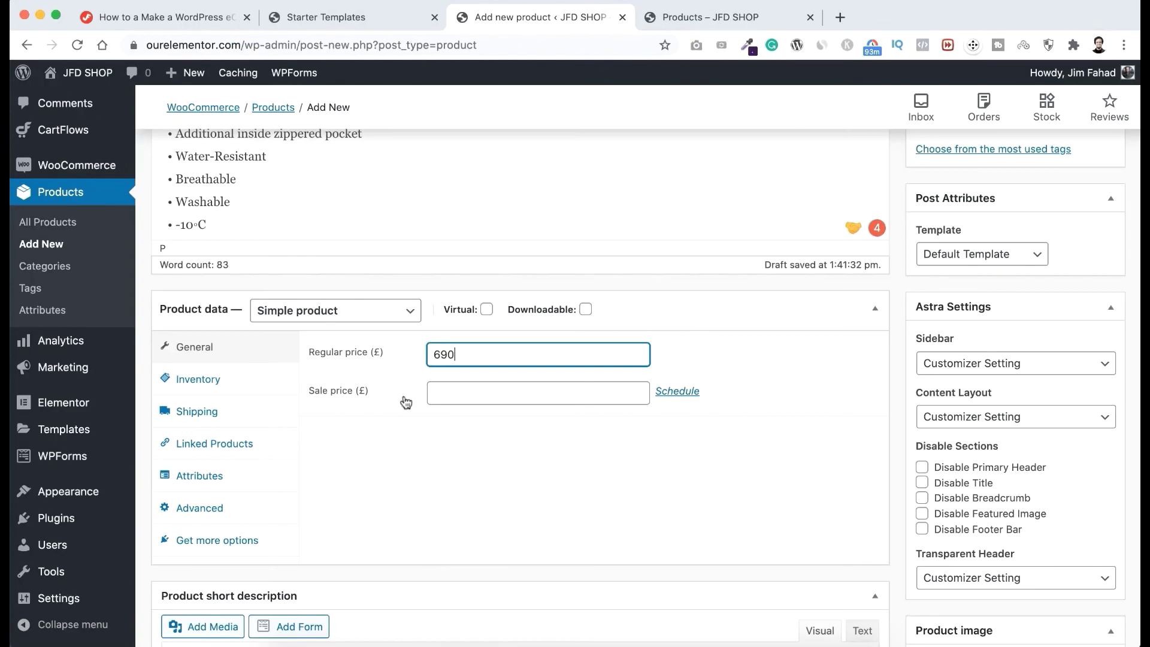
Step: Set the new simple product's sale price to £590
click(456, 393)
text(590)
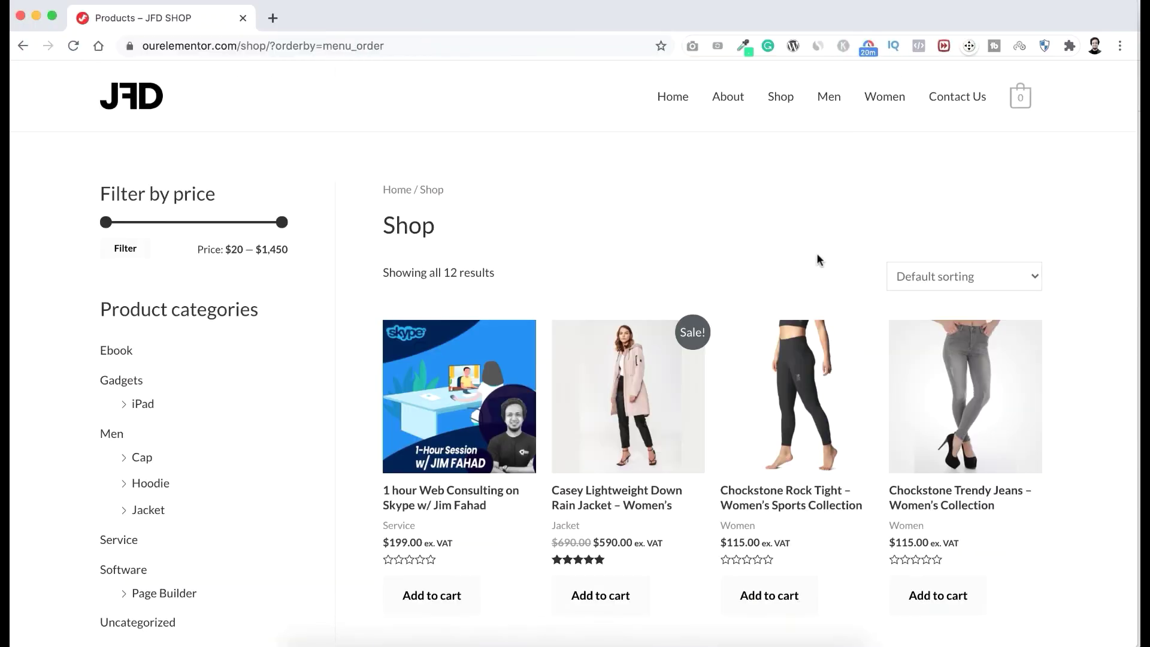
Step: Add the Casey Lightweight Down Rain Jacket, Chockstone Rock Tight and Chockstone Trendy Jeans to the cart from the shop page
scroll(693, 462, down, 2)
click(601, 488)
click(770, 488)
click(938, 488)
Step: Browse the price-filtered shop page, then open the full cart and review its products and totals
scroll(1078, 449, down, 7)
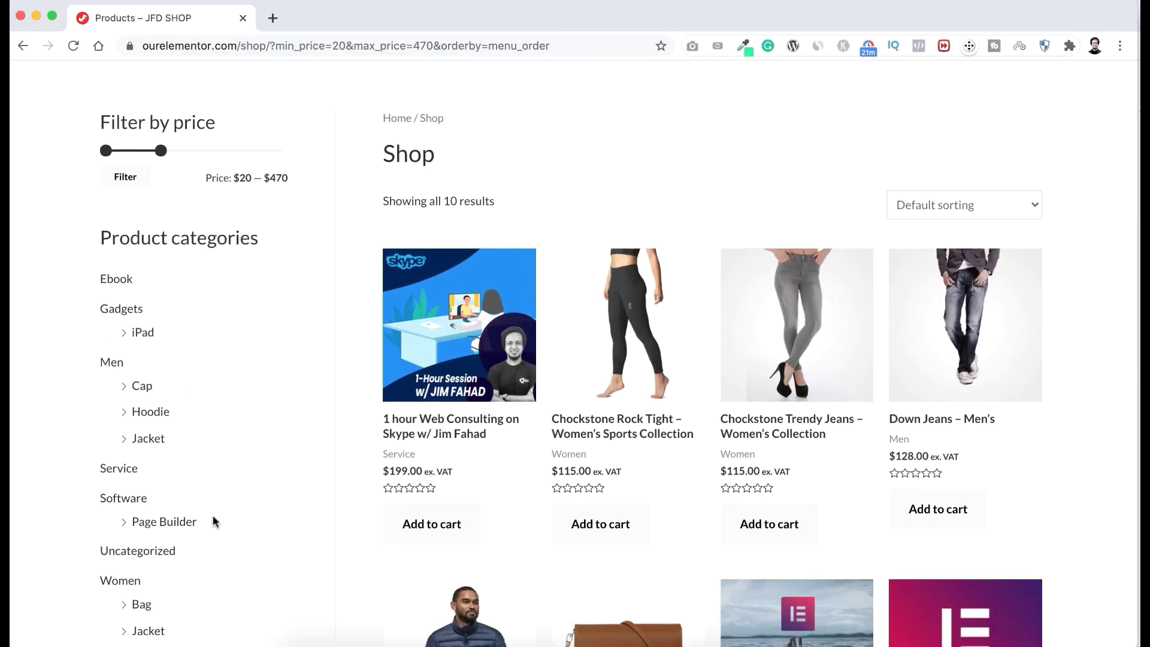
scroll(288, 473, down, 15)
scroll(288, 473, down, 4)
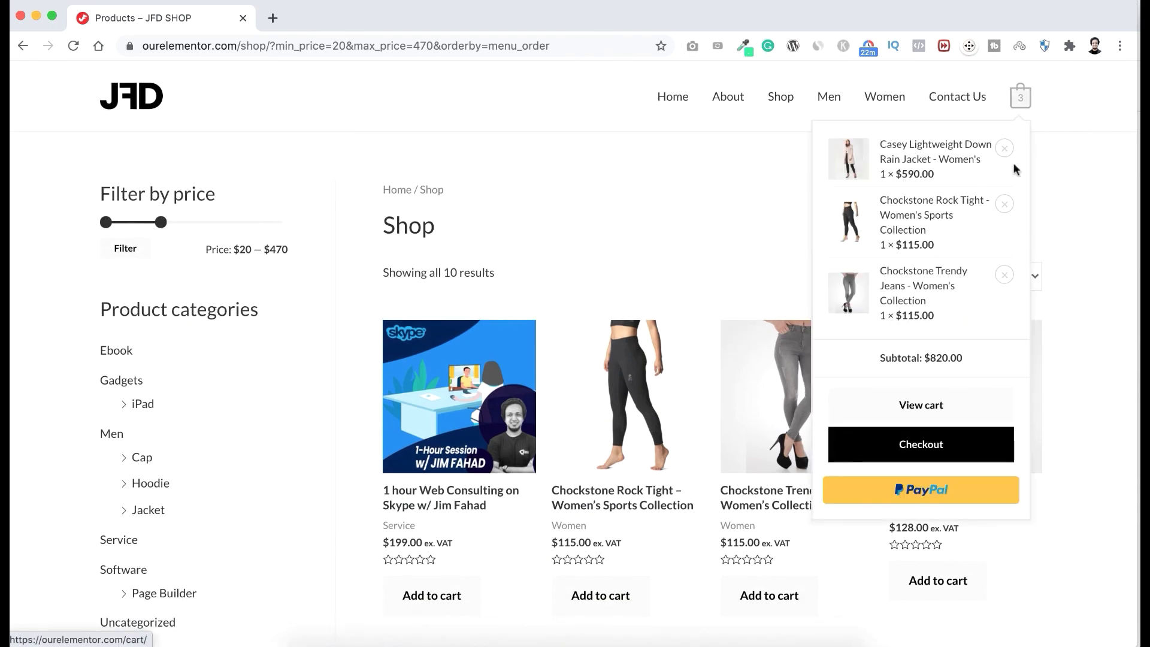
click(919, 403)
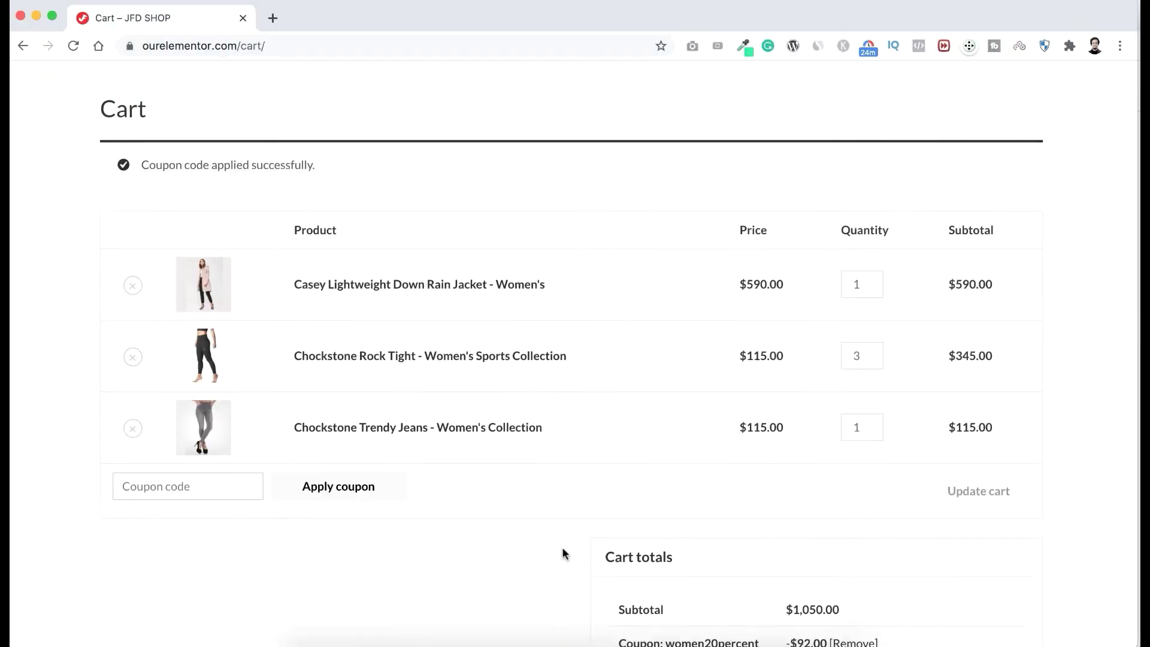
scroll(674, 466, down, 4)
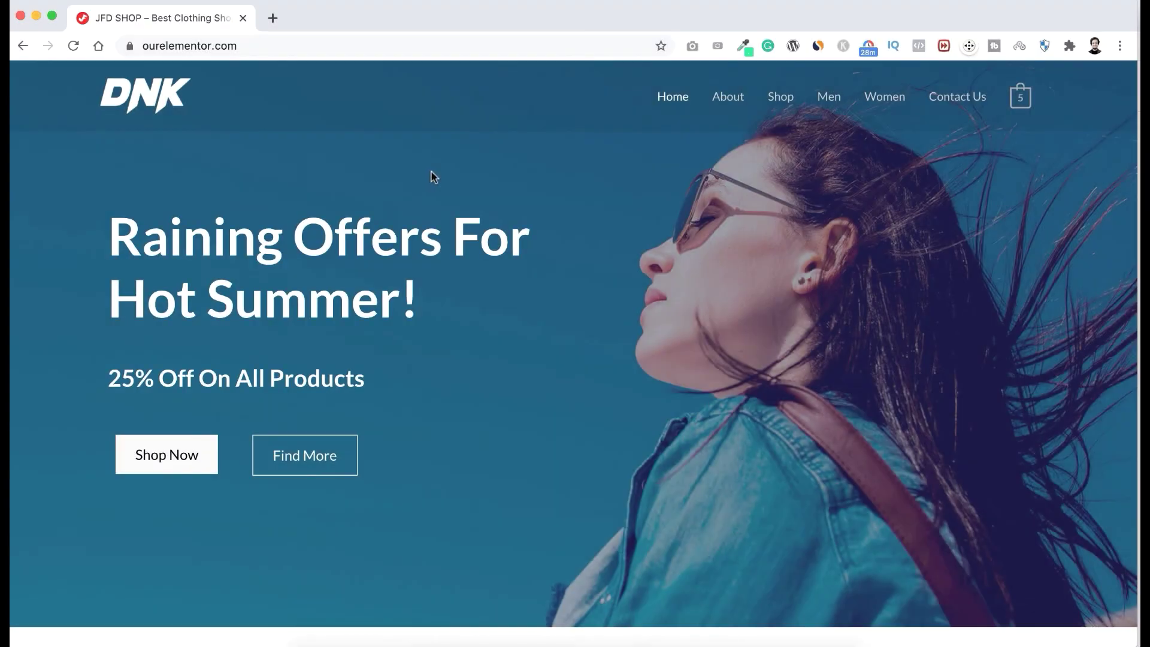
scroll(591, 390, down, 20)
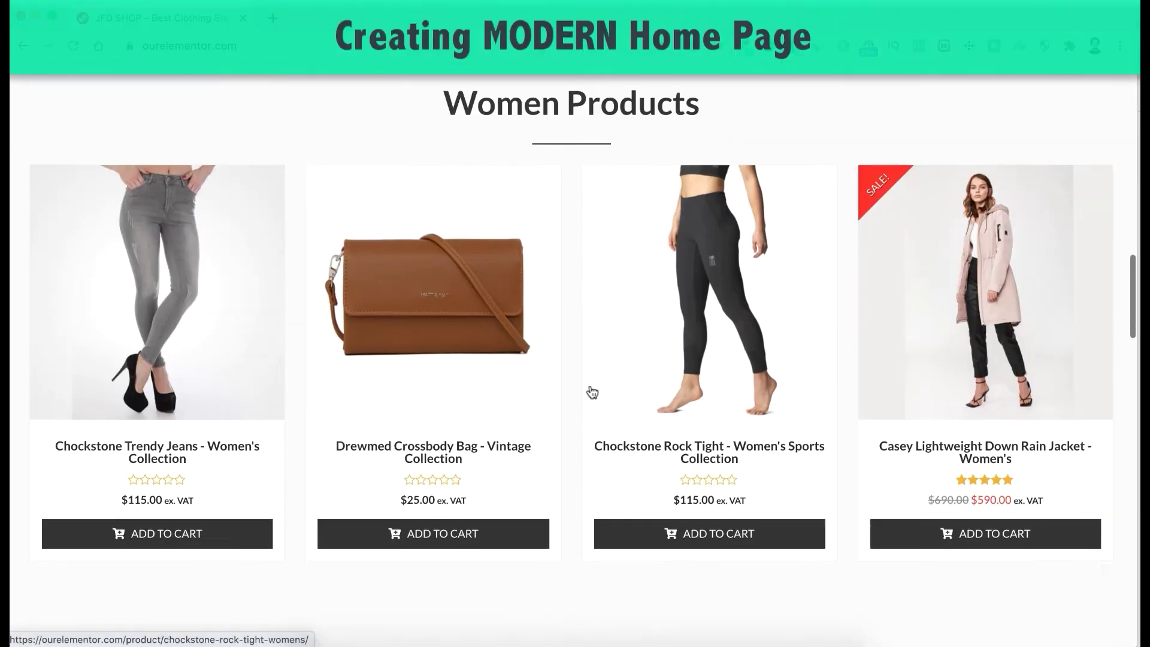
scroll(404, 325, down, 20)
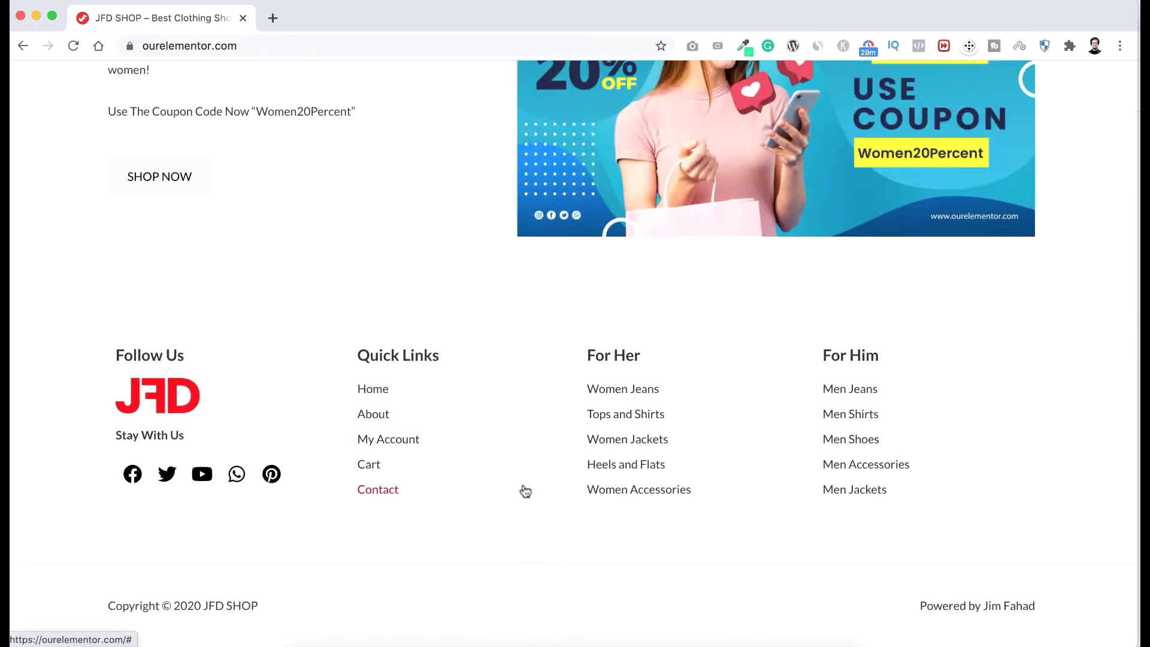